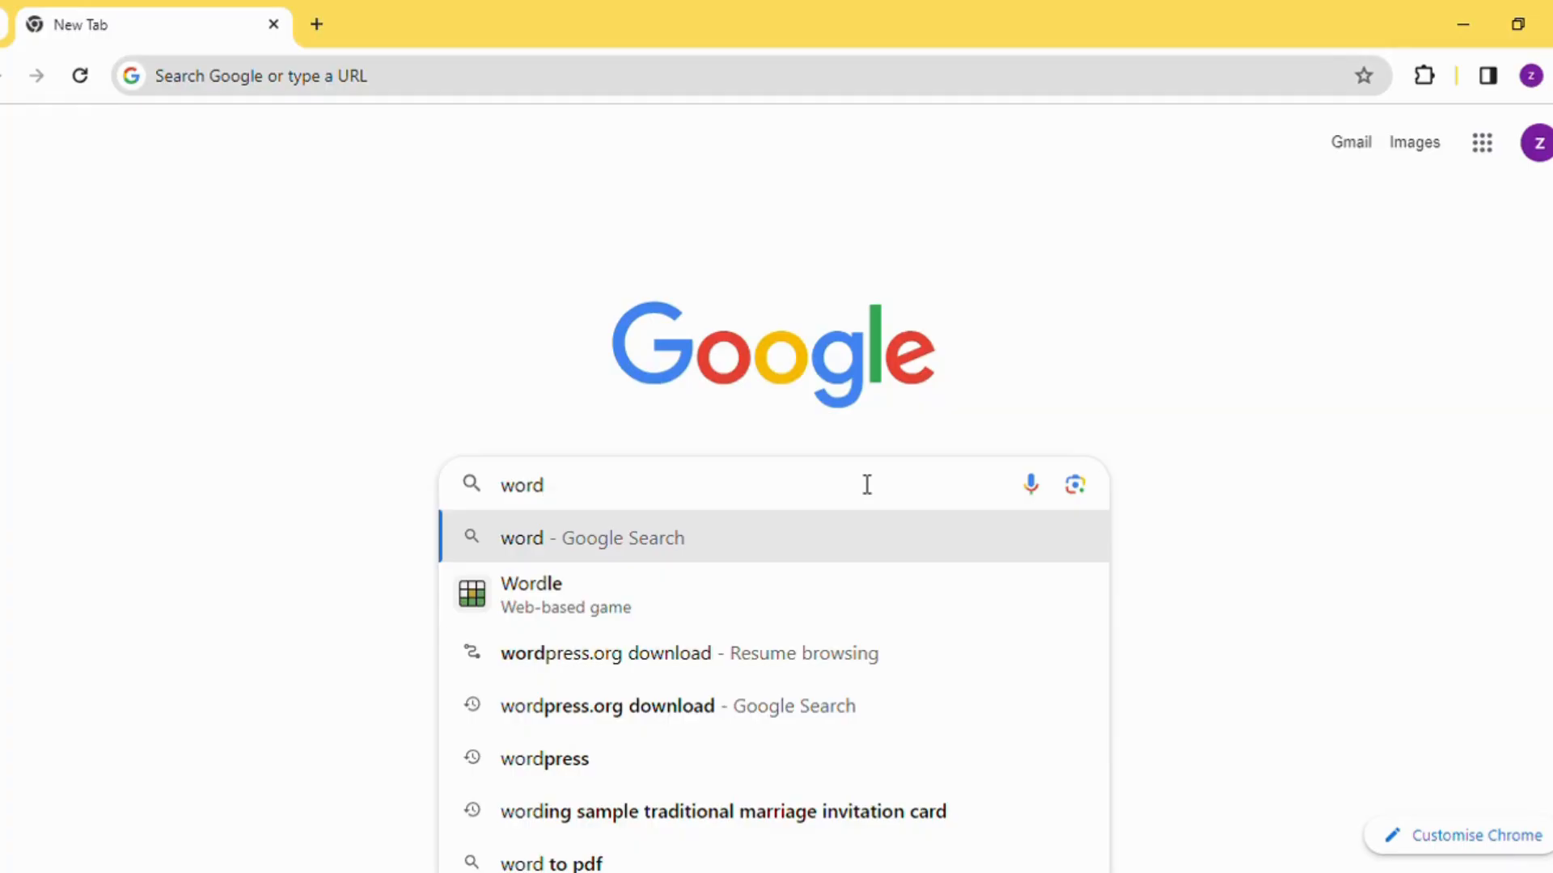
Search Google for "wordpress.org download", open the WordPress.org download page and close the browsing history view
type("pr")
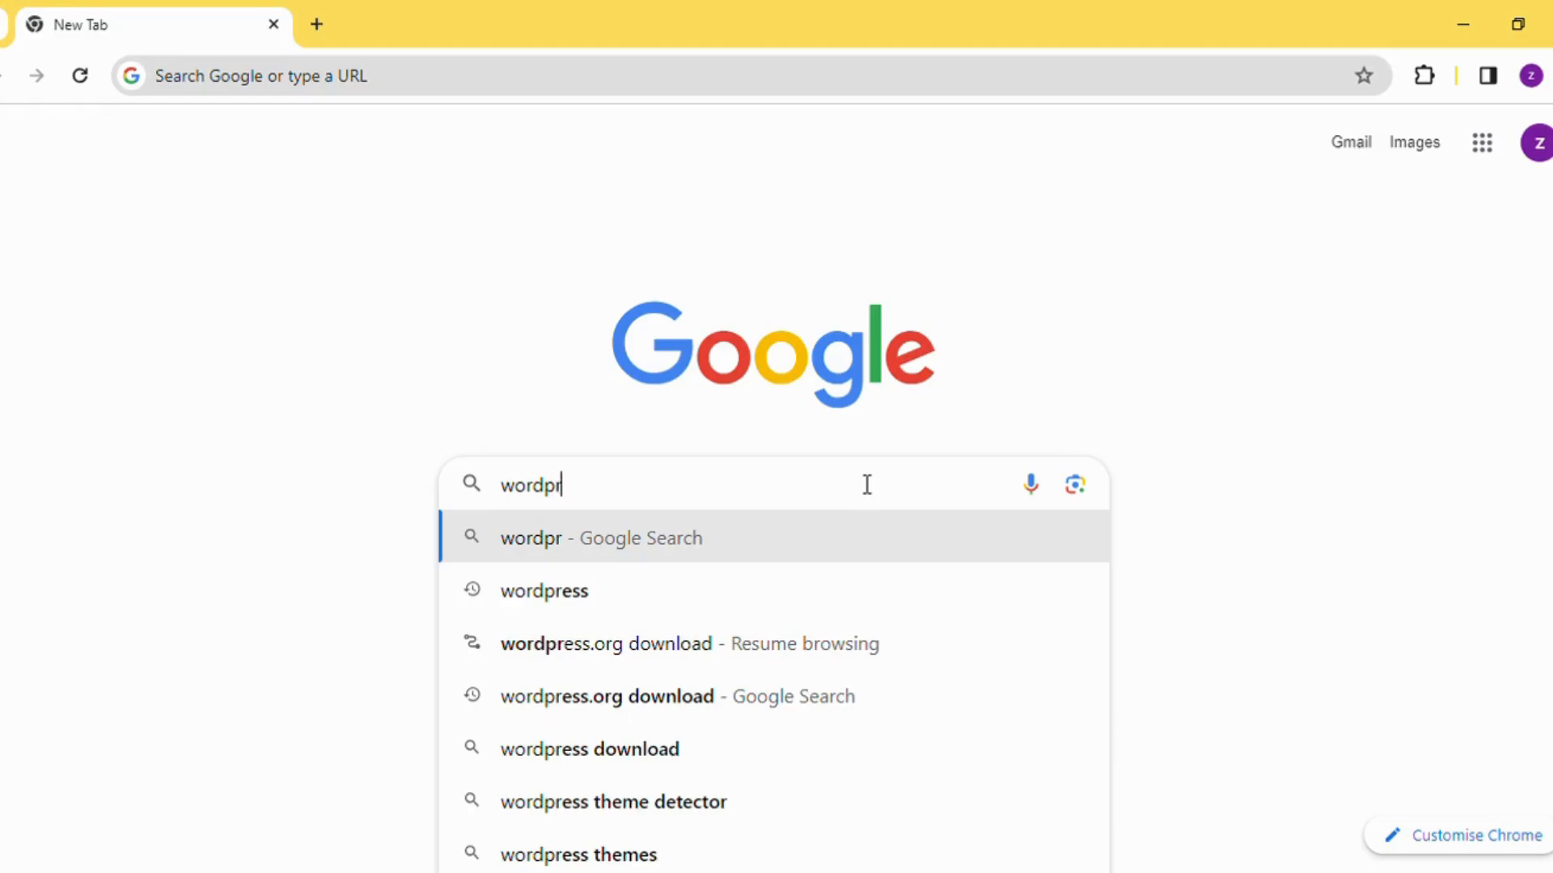
key("Down")
key("Down")
key("Return")
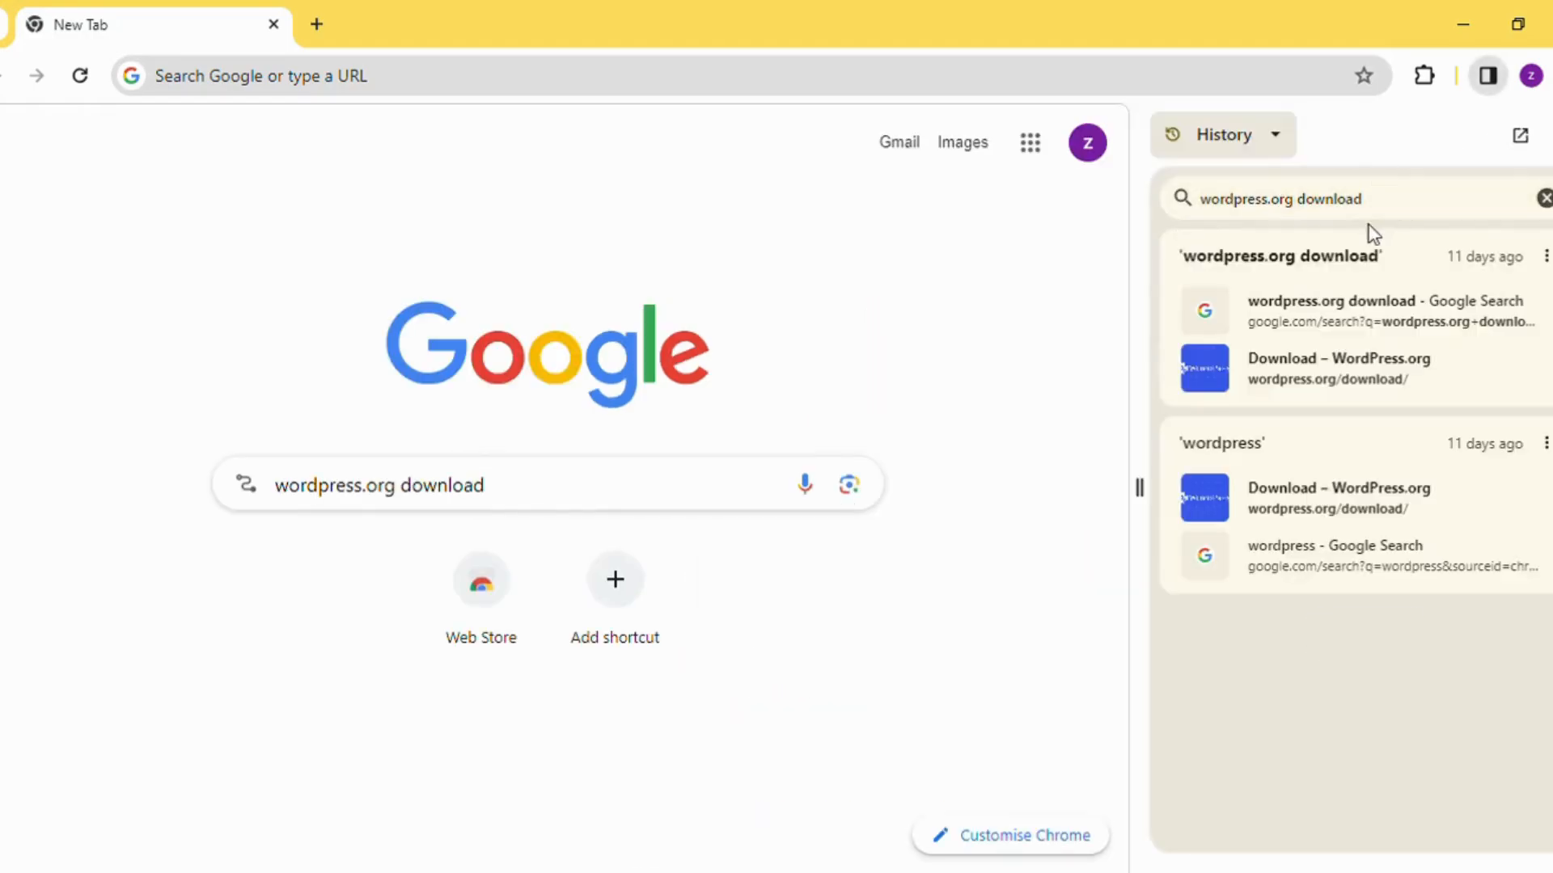
left_click(1421, 321)
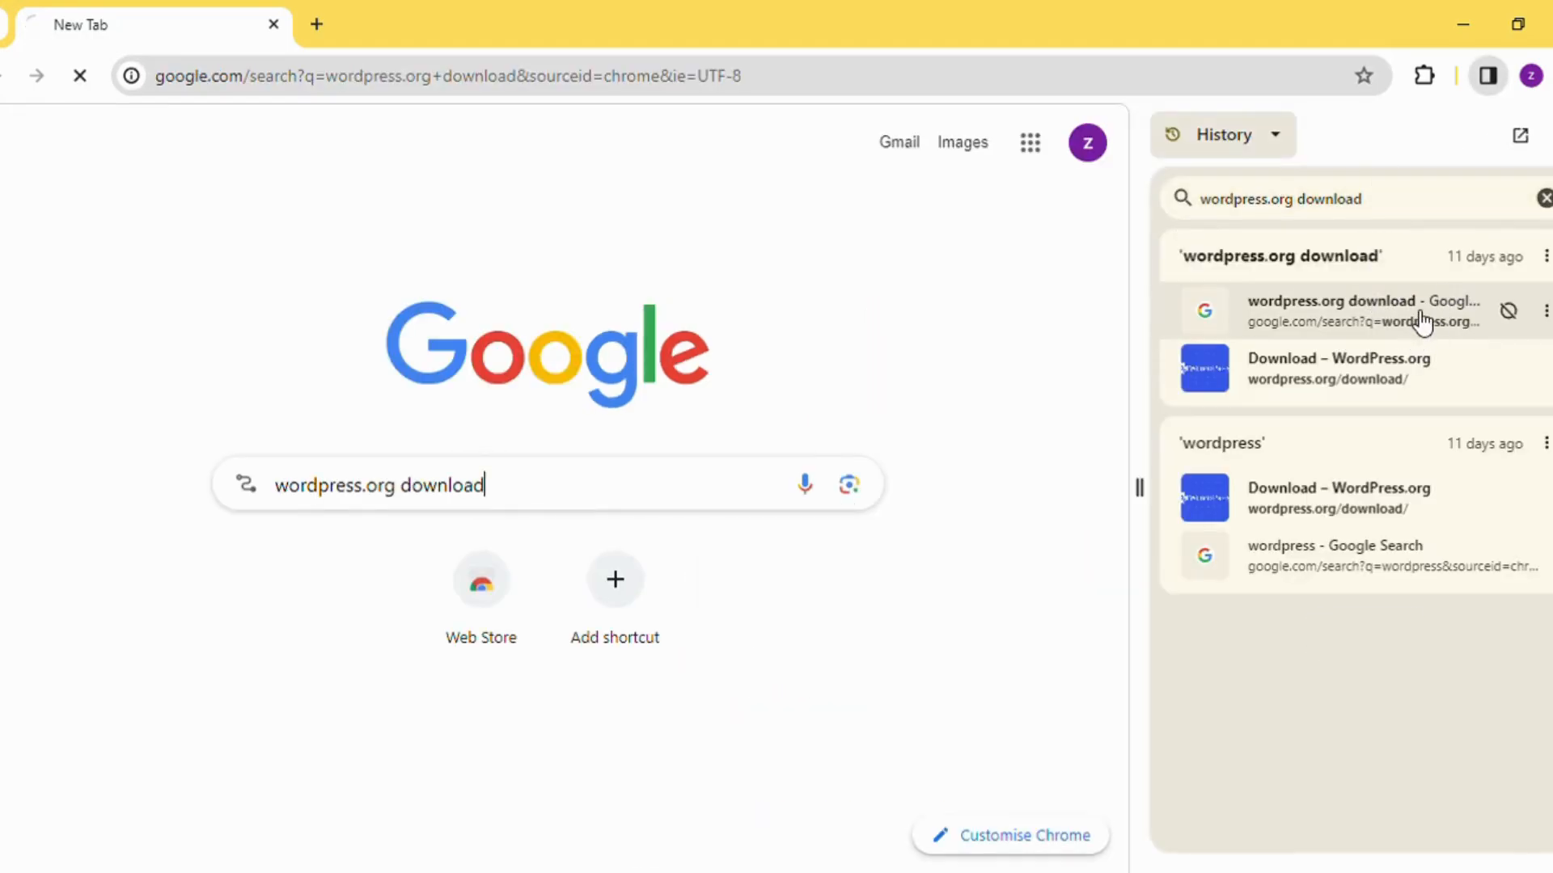
left_click(1544, 200)
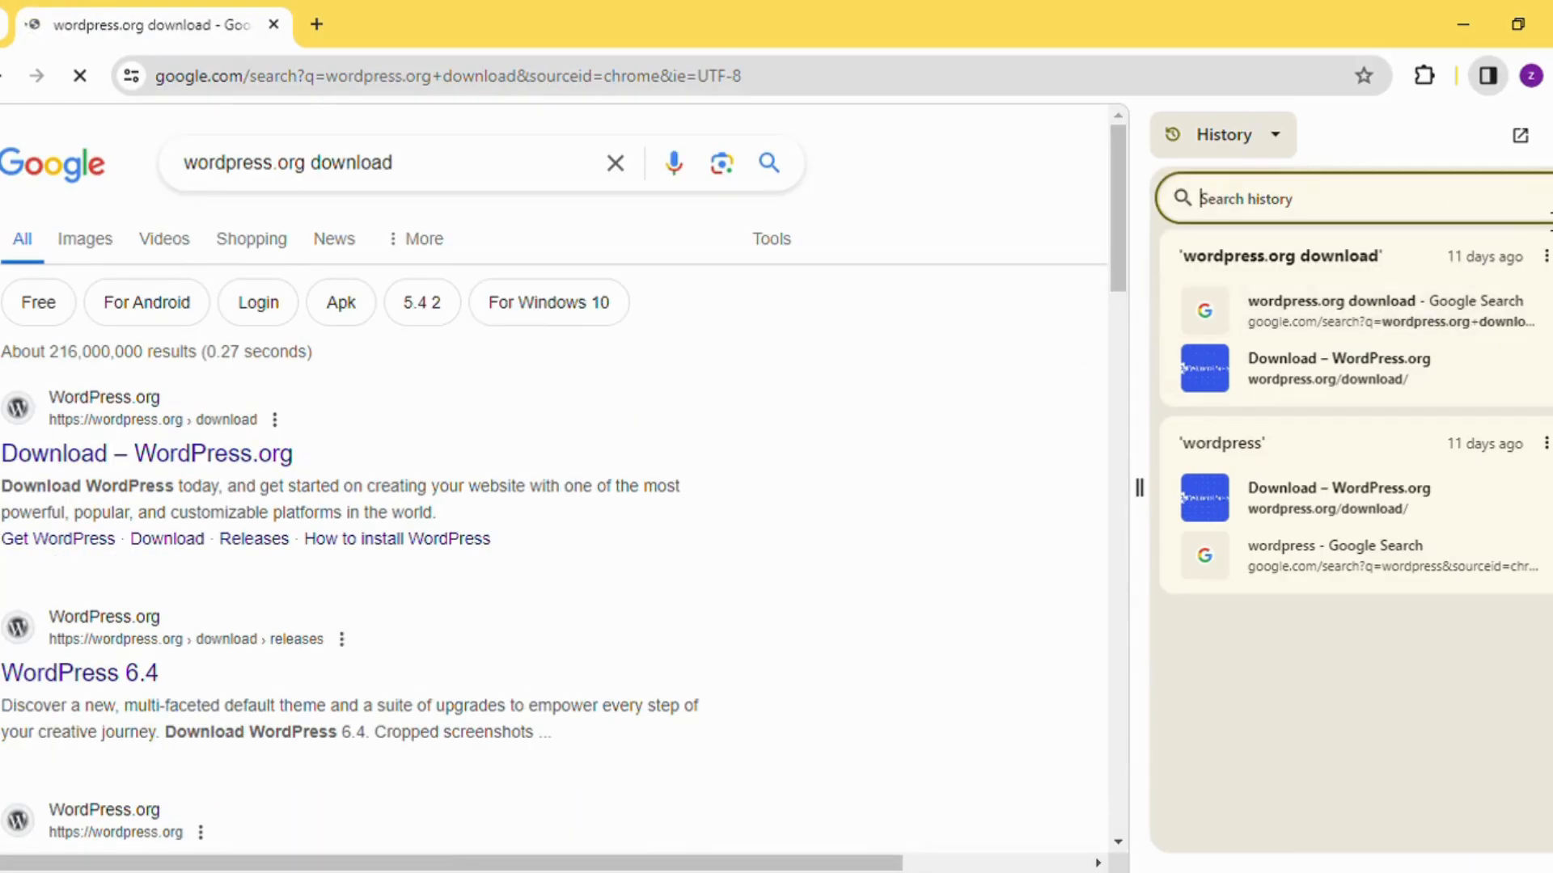
left_click(201, 460)
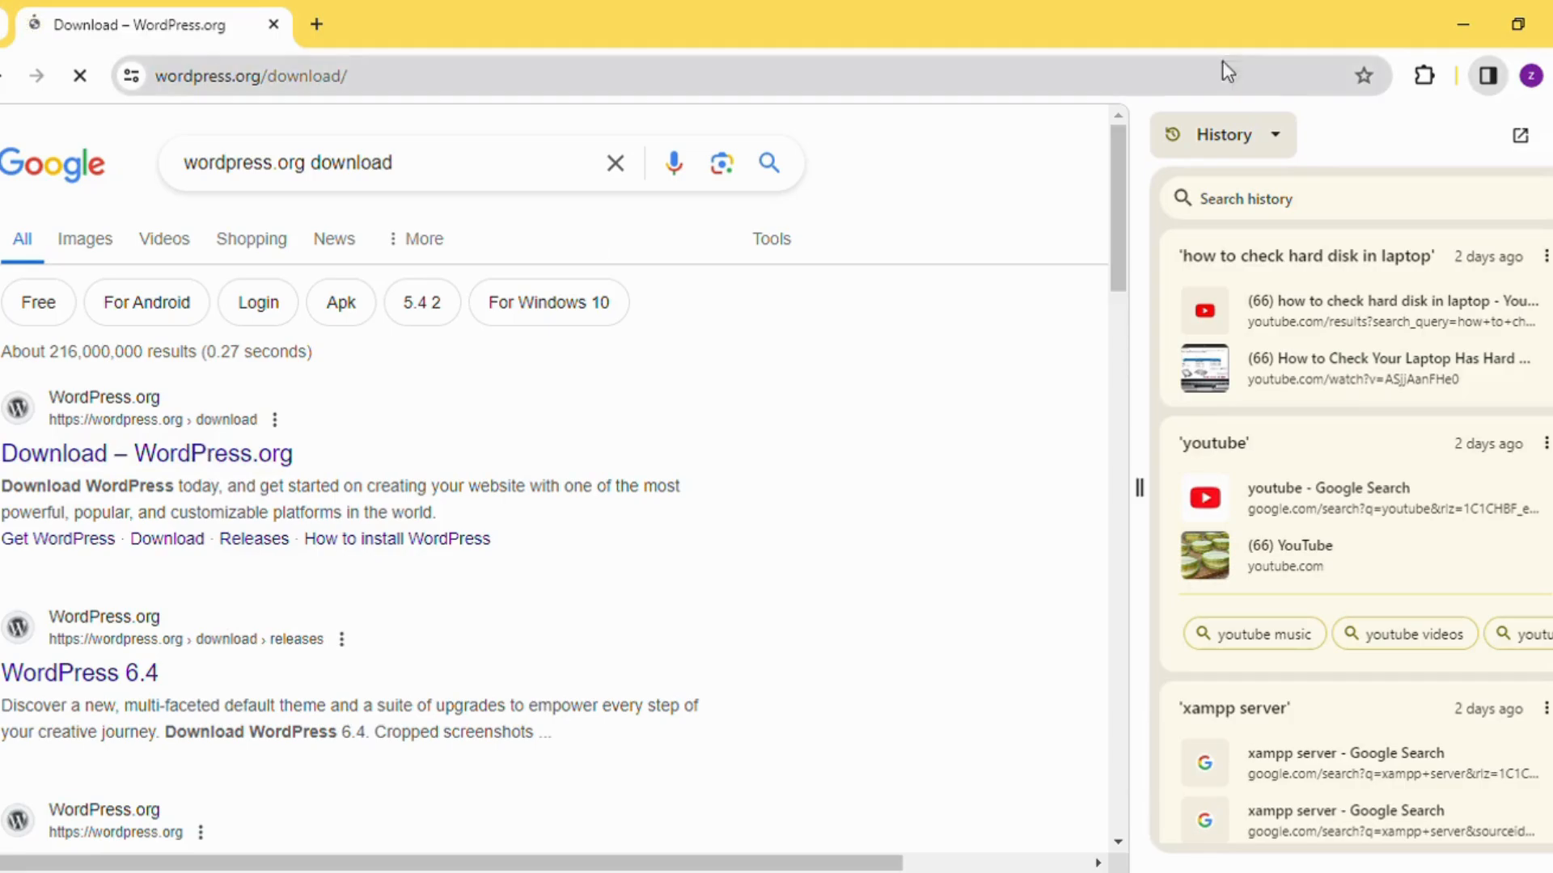
left_click(1488, 75)
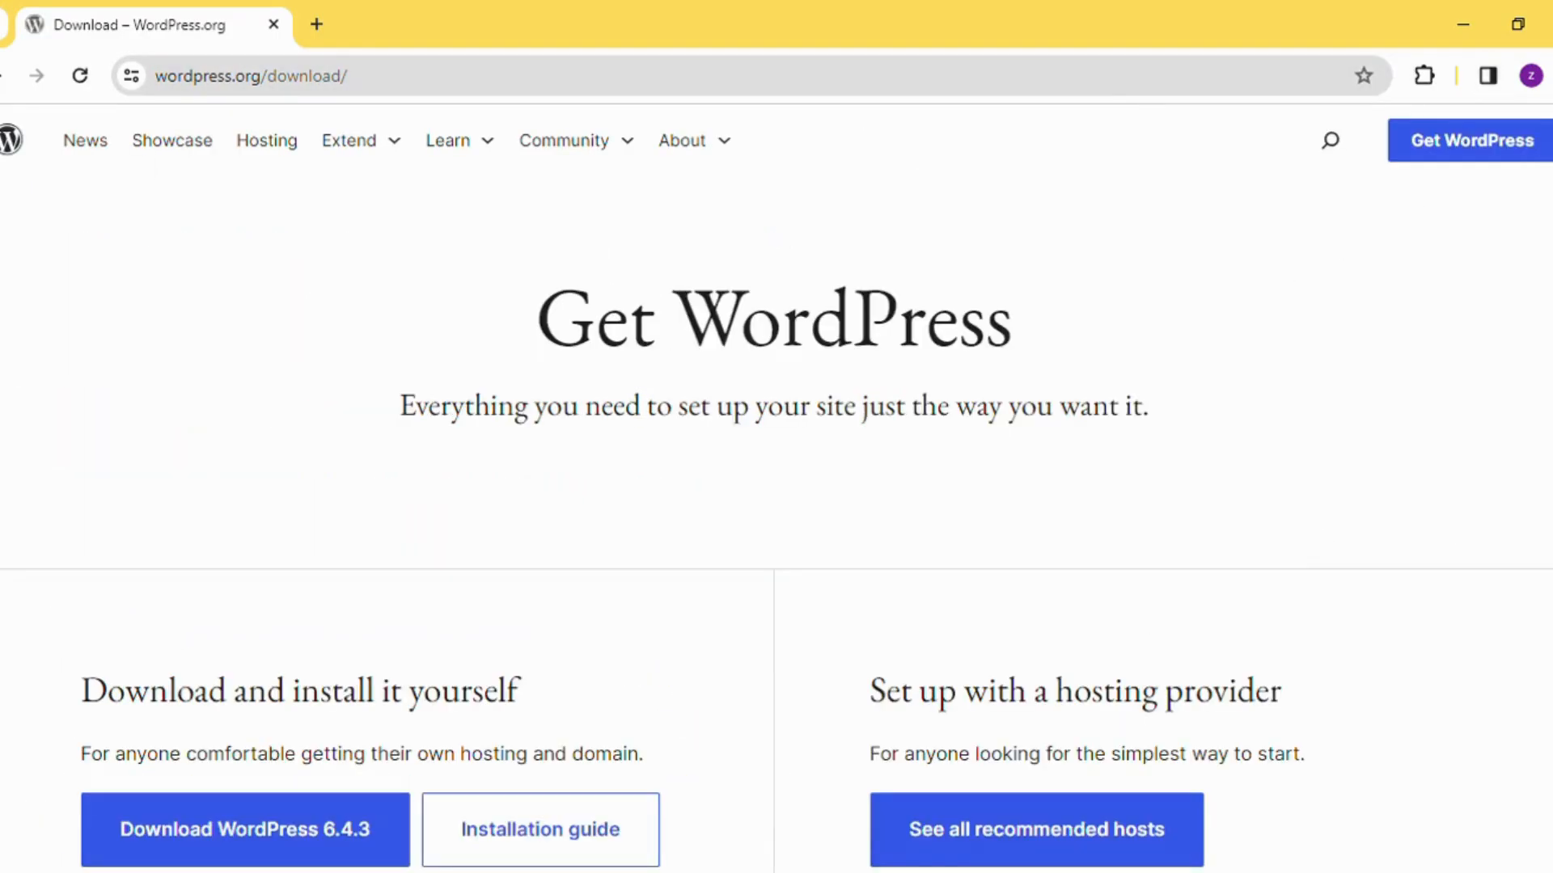
Download WordPress 6.4.3 for self-installation and dismiss the thank-you dialog
scroll(1512, 399, "down", 4)
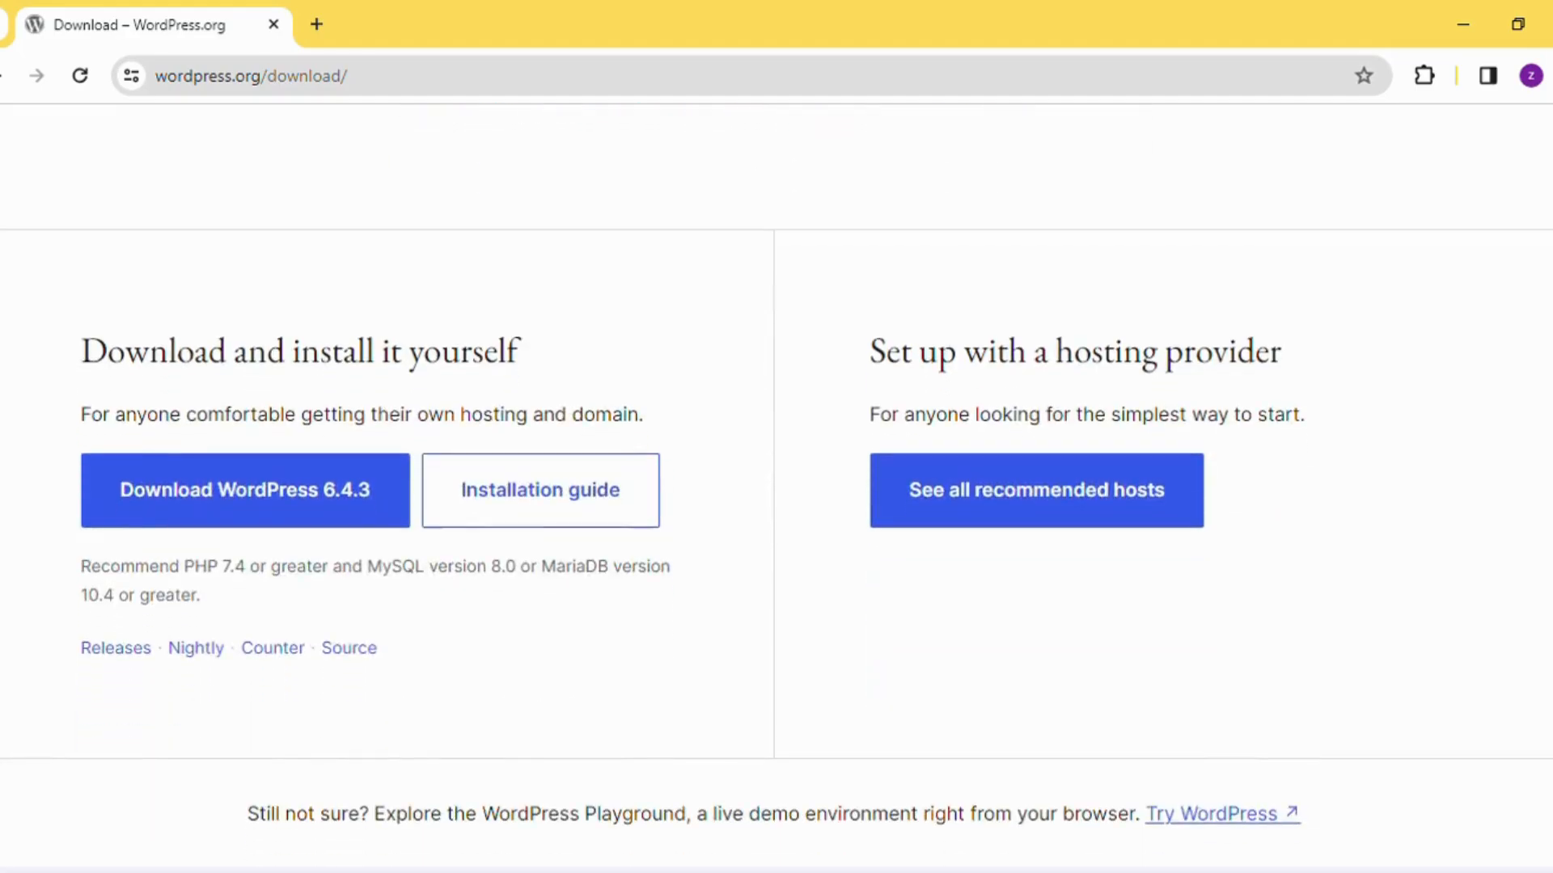
left_click(382, 528)
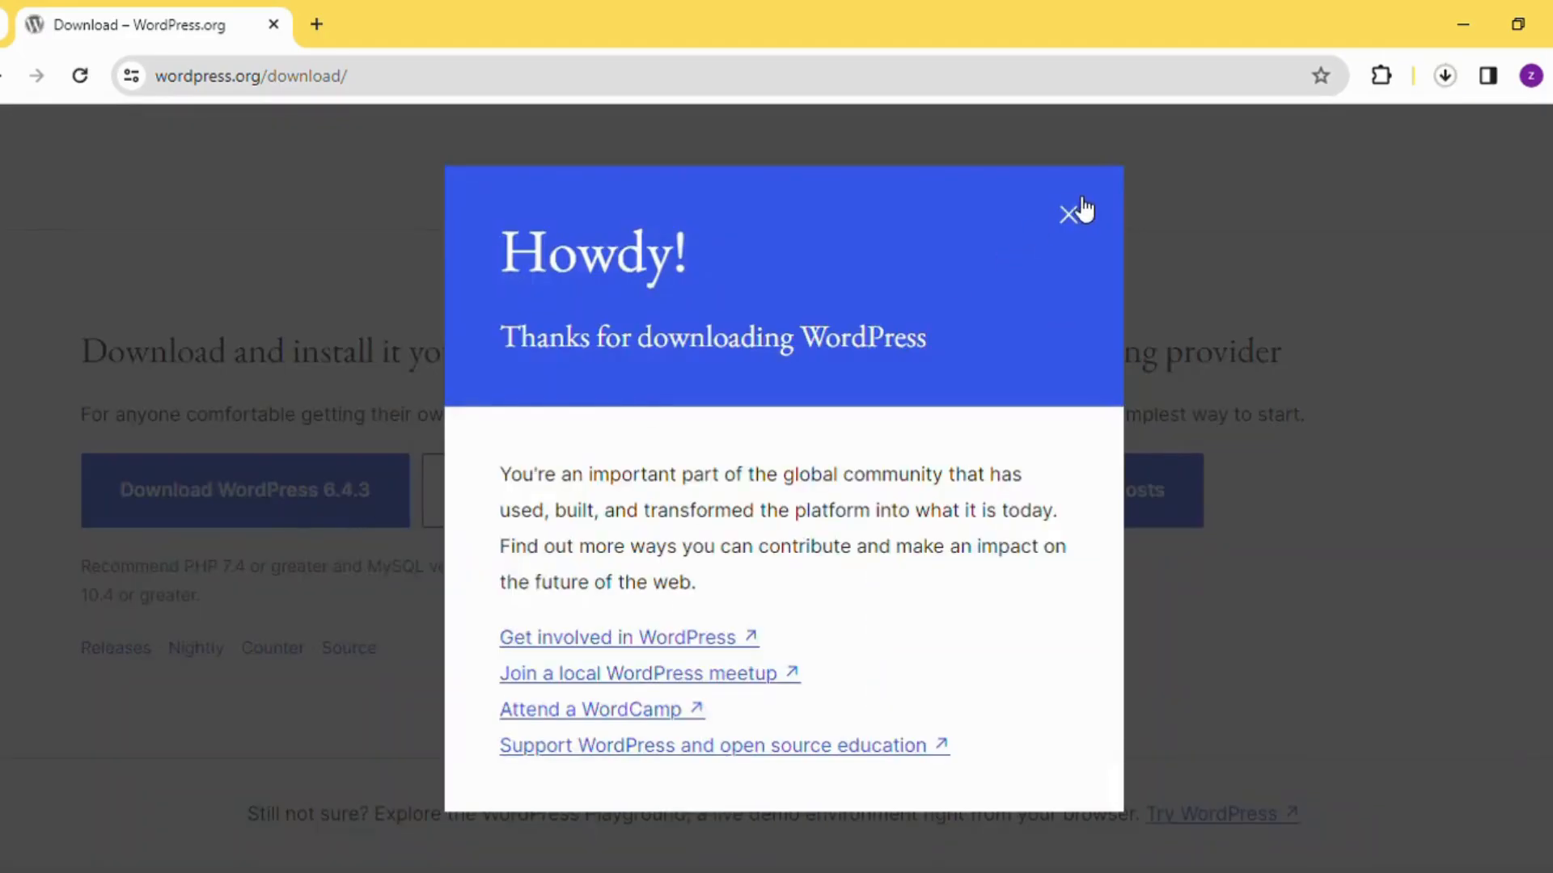
left_click(1069, 216)
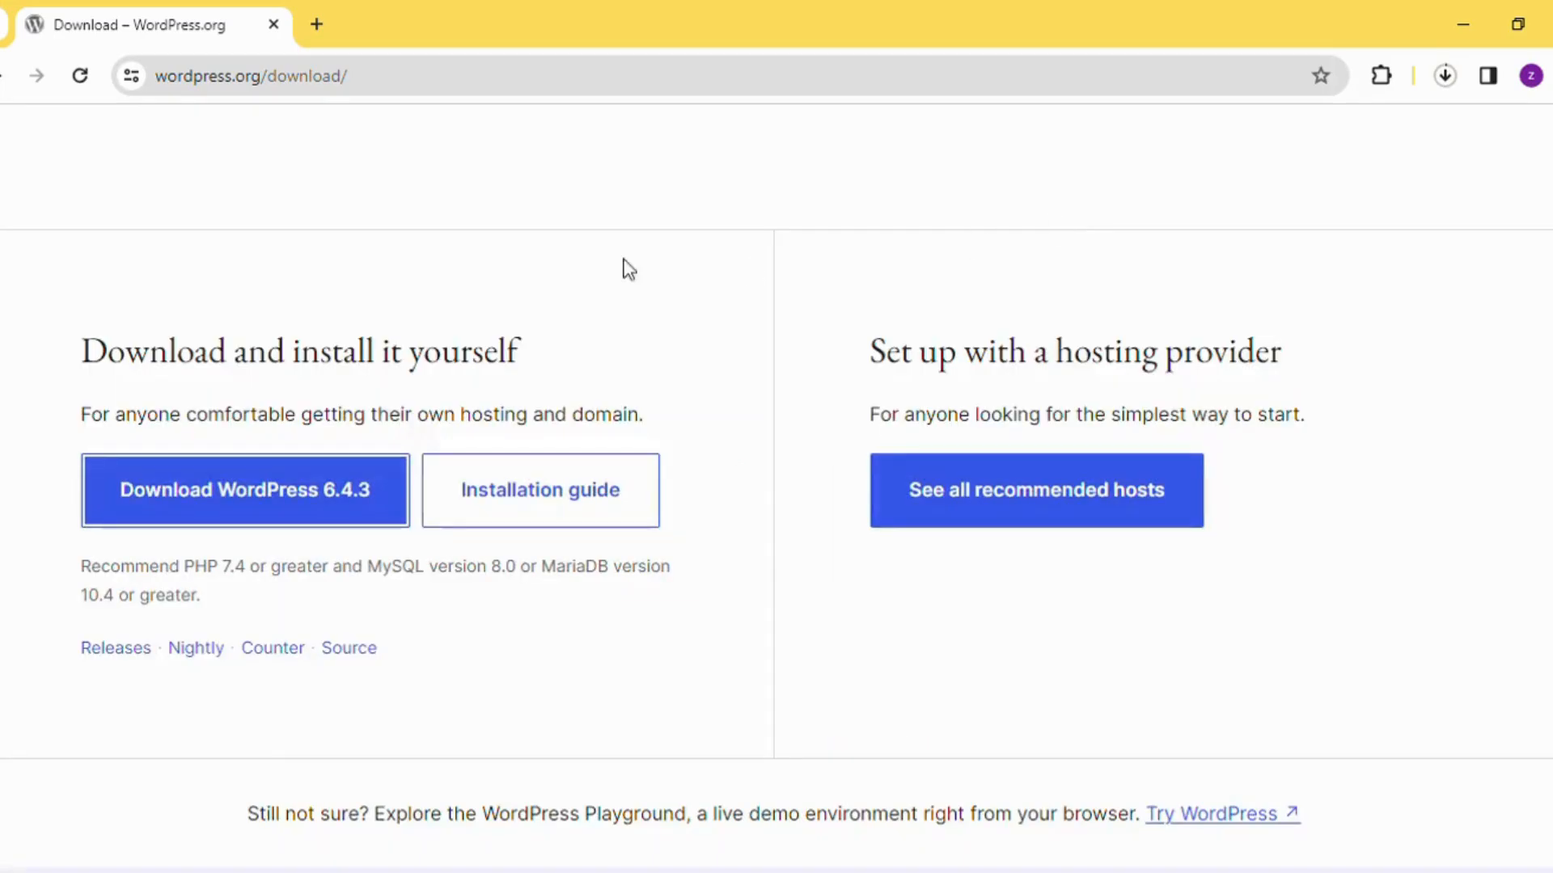
Search Google for "xampp server" in a new browser tab and open the Apache Friends Download XAMPP page
left_click(317, 24)
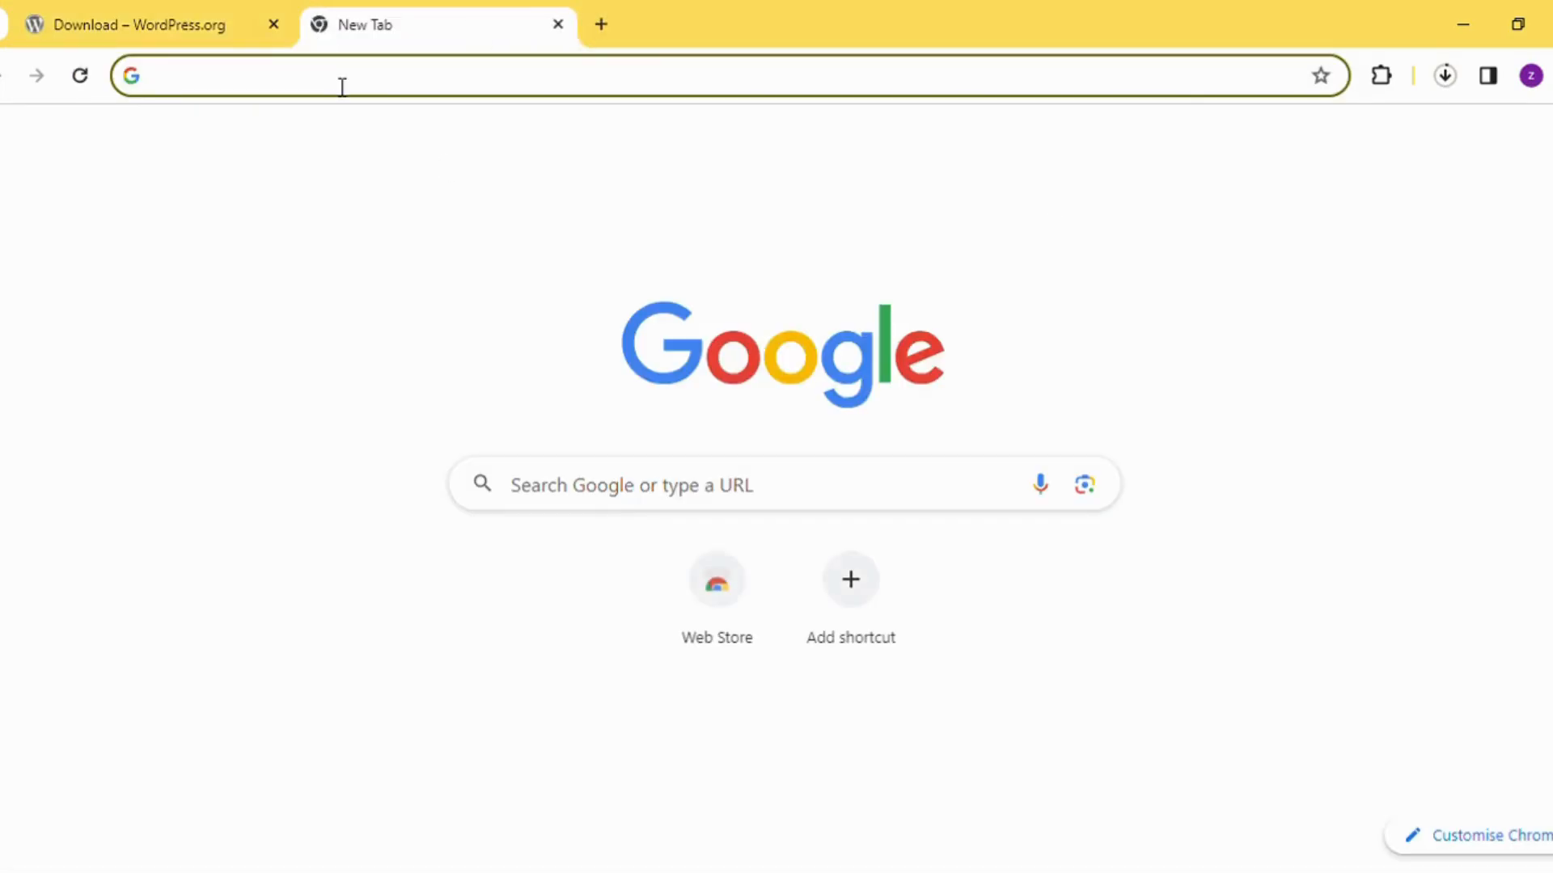
left_click(588, 478)
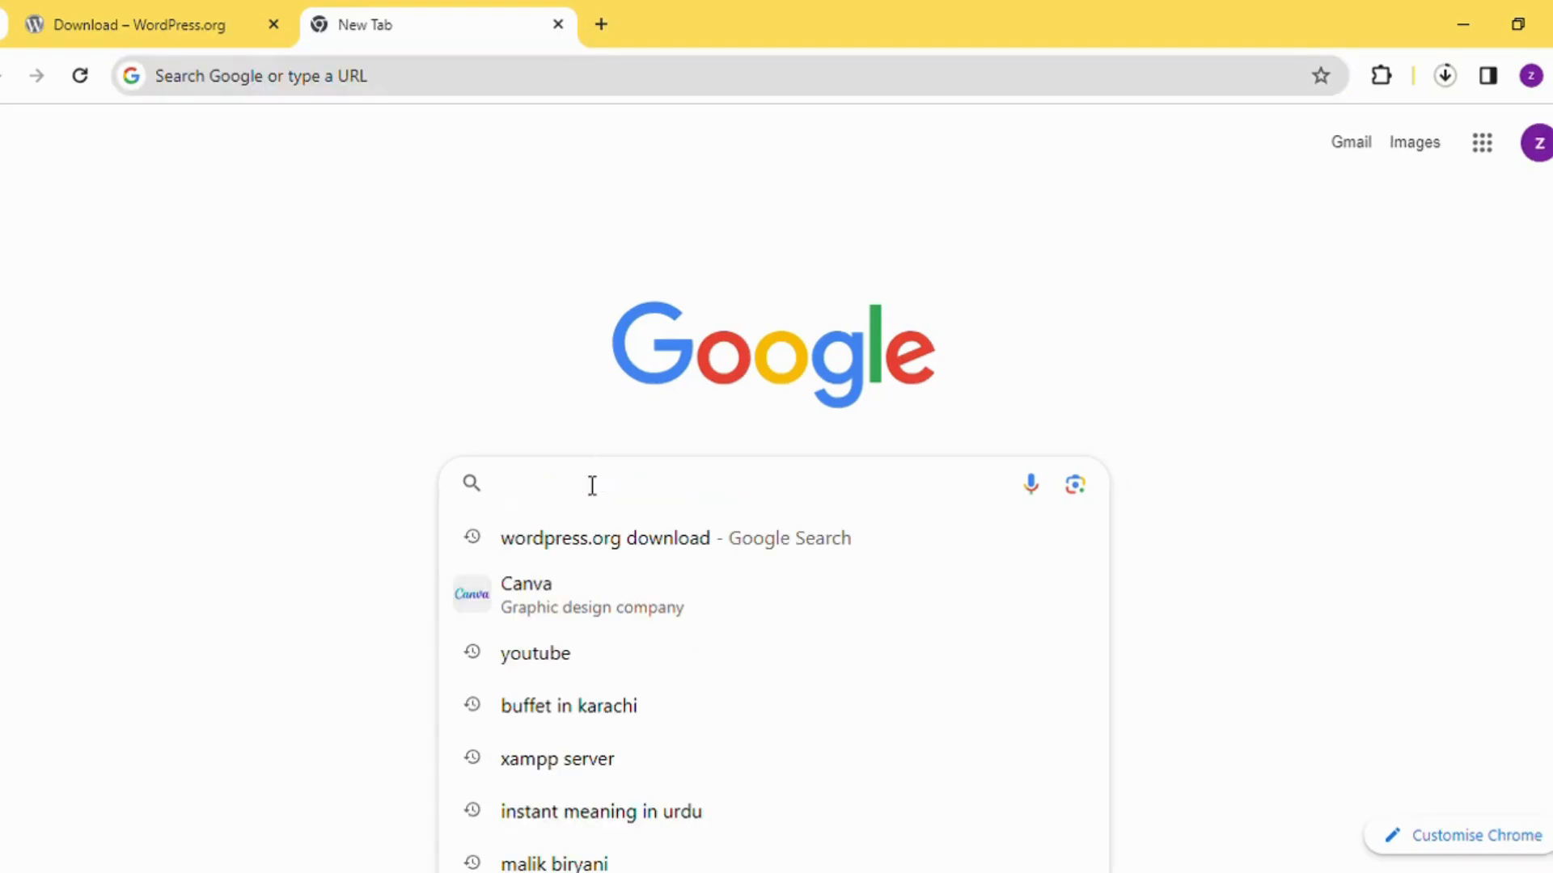
type("xa")
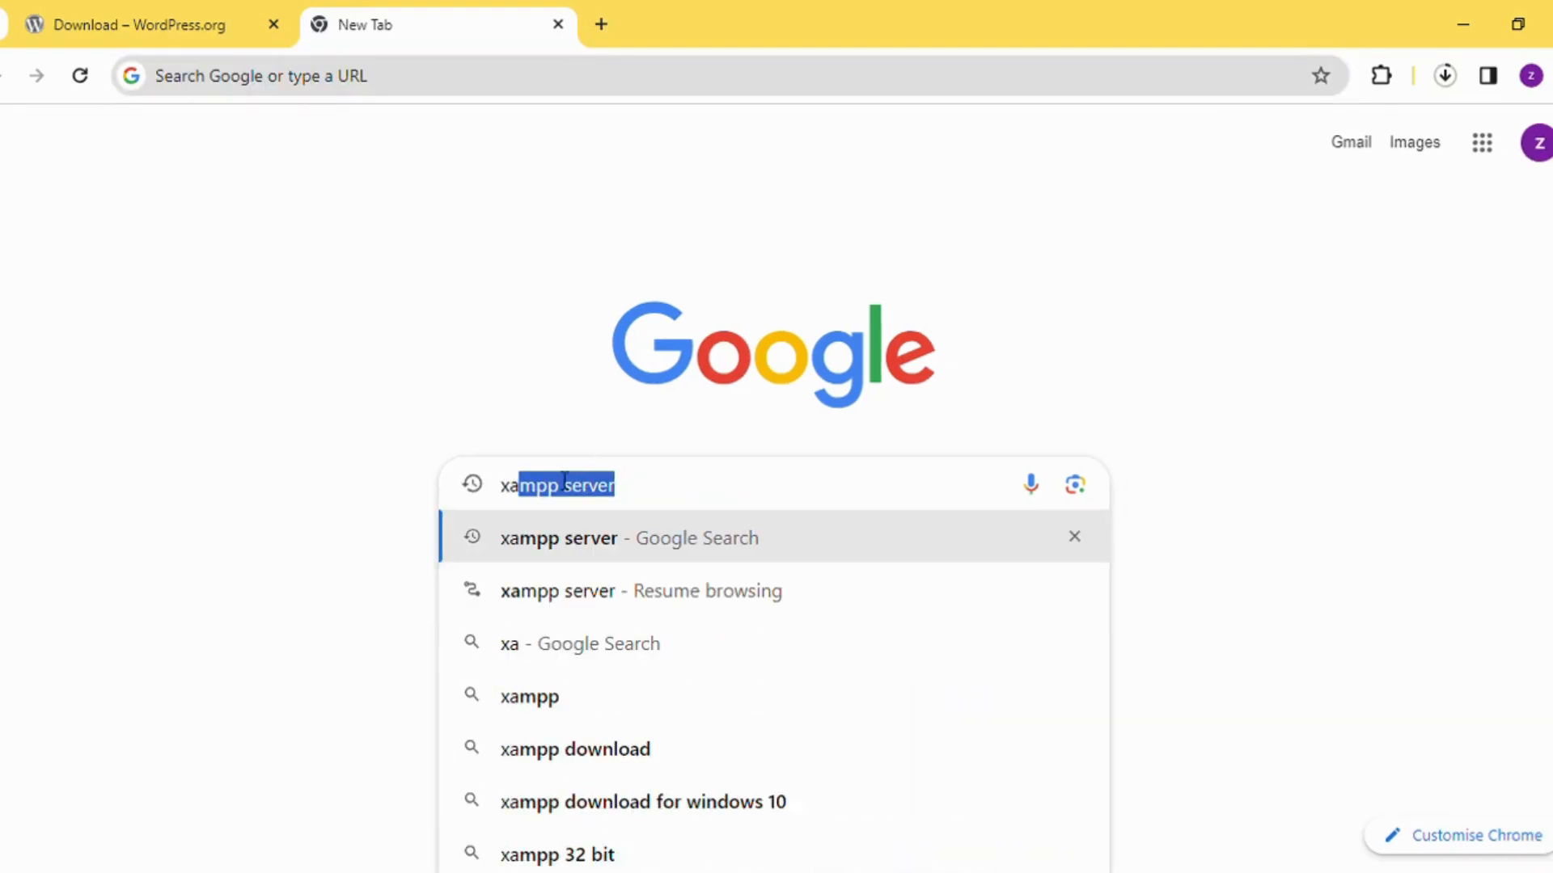
left_click(537, 540)
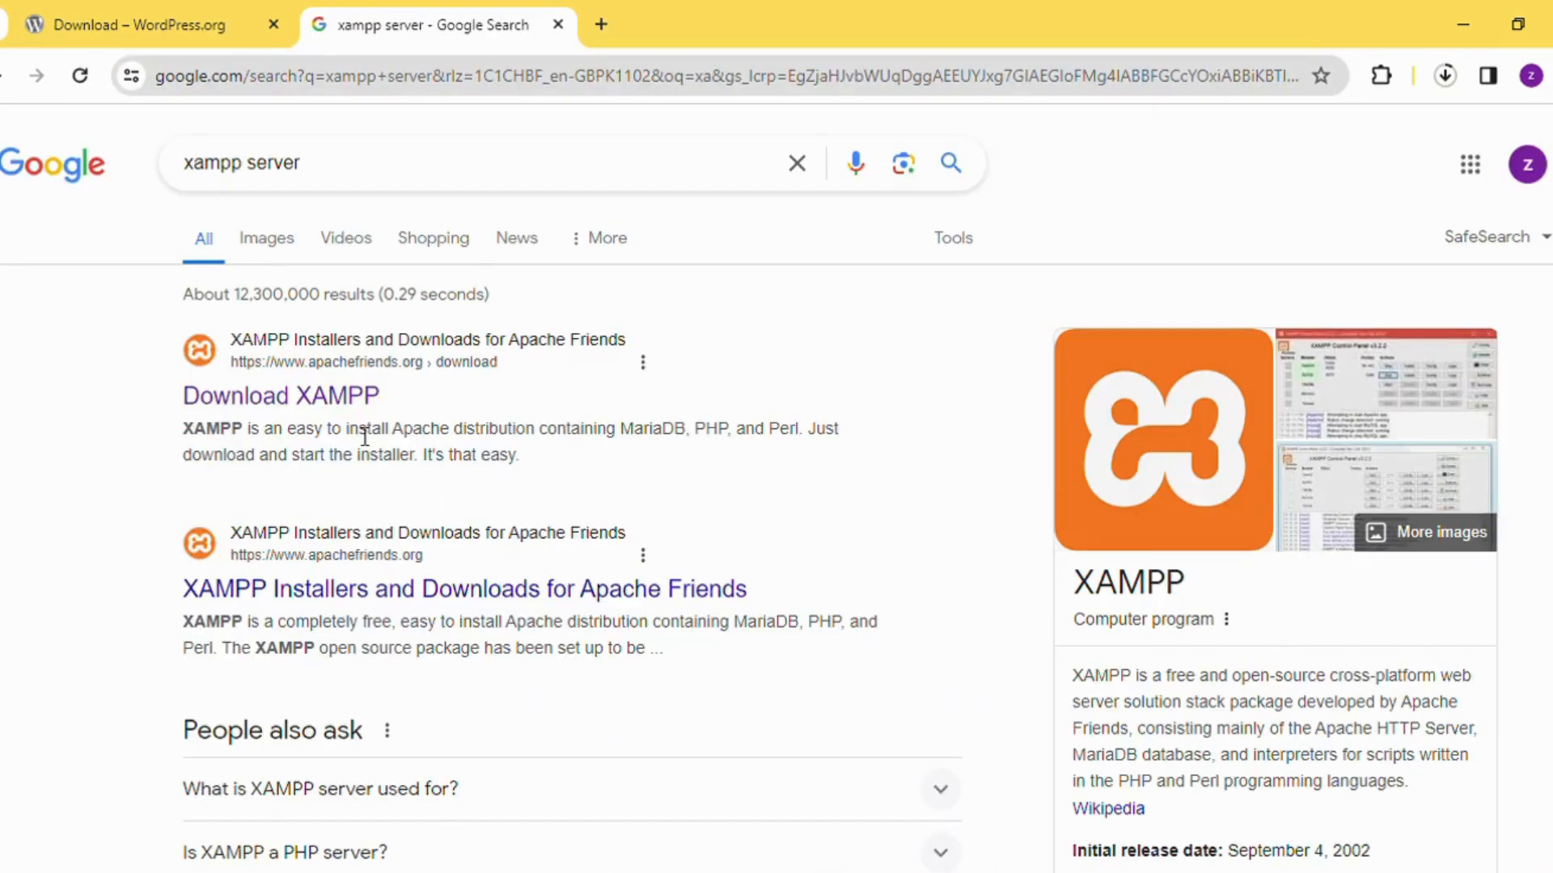
left_click(361, 414)
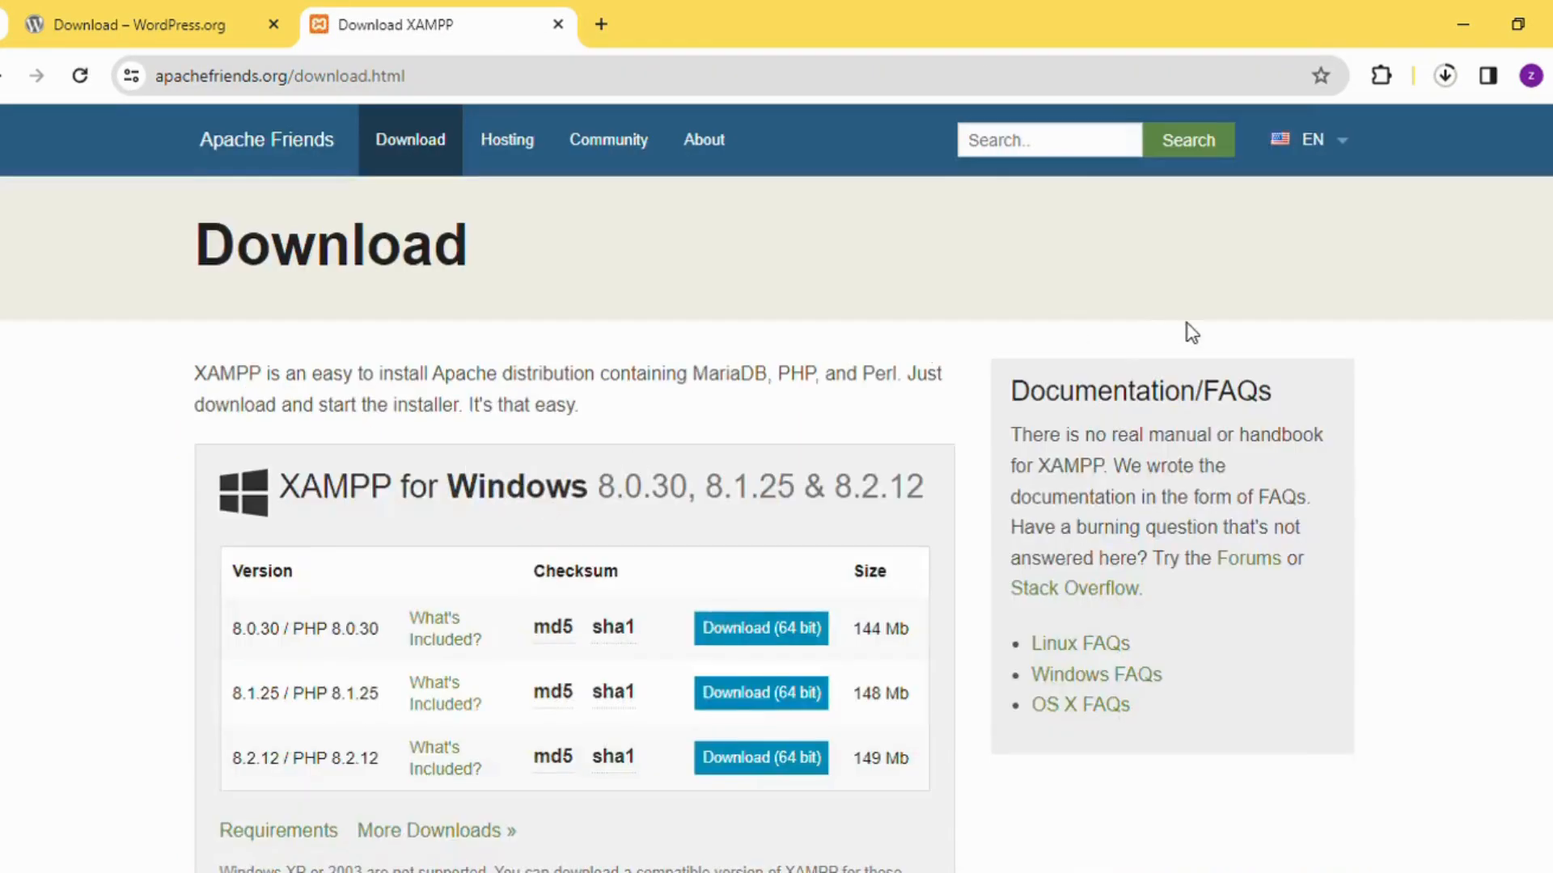
Download the 64-bit XAMPP 8.2.12 installer for Windows and show the browser's downloads
scroll(1045, 444, "down", 4)
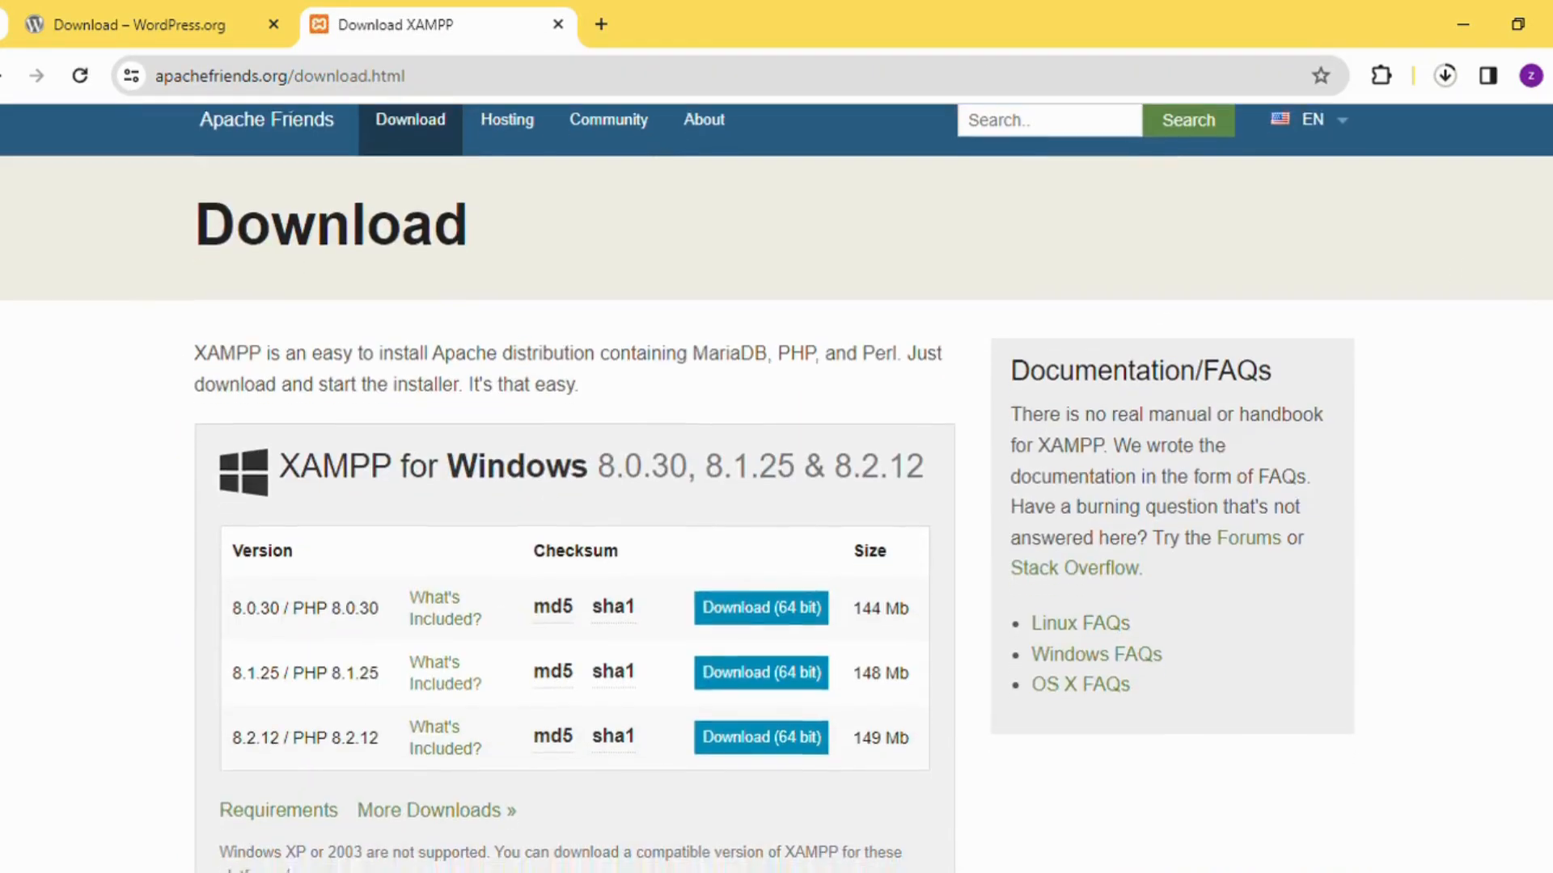
left_click(811, 460)
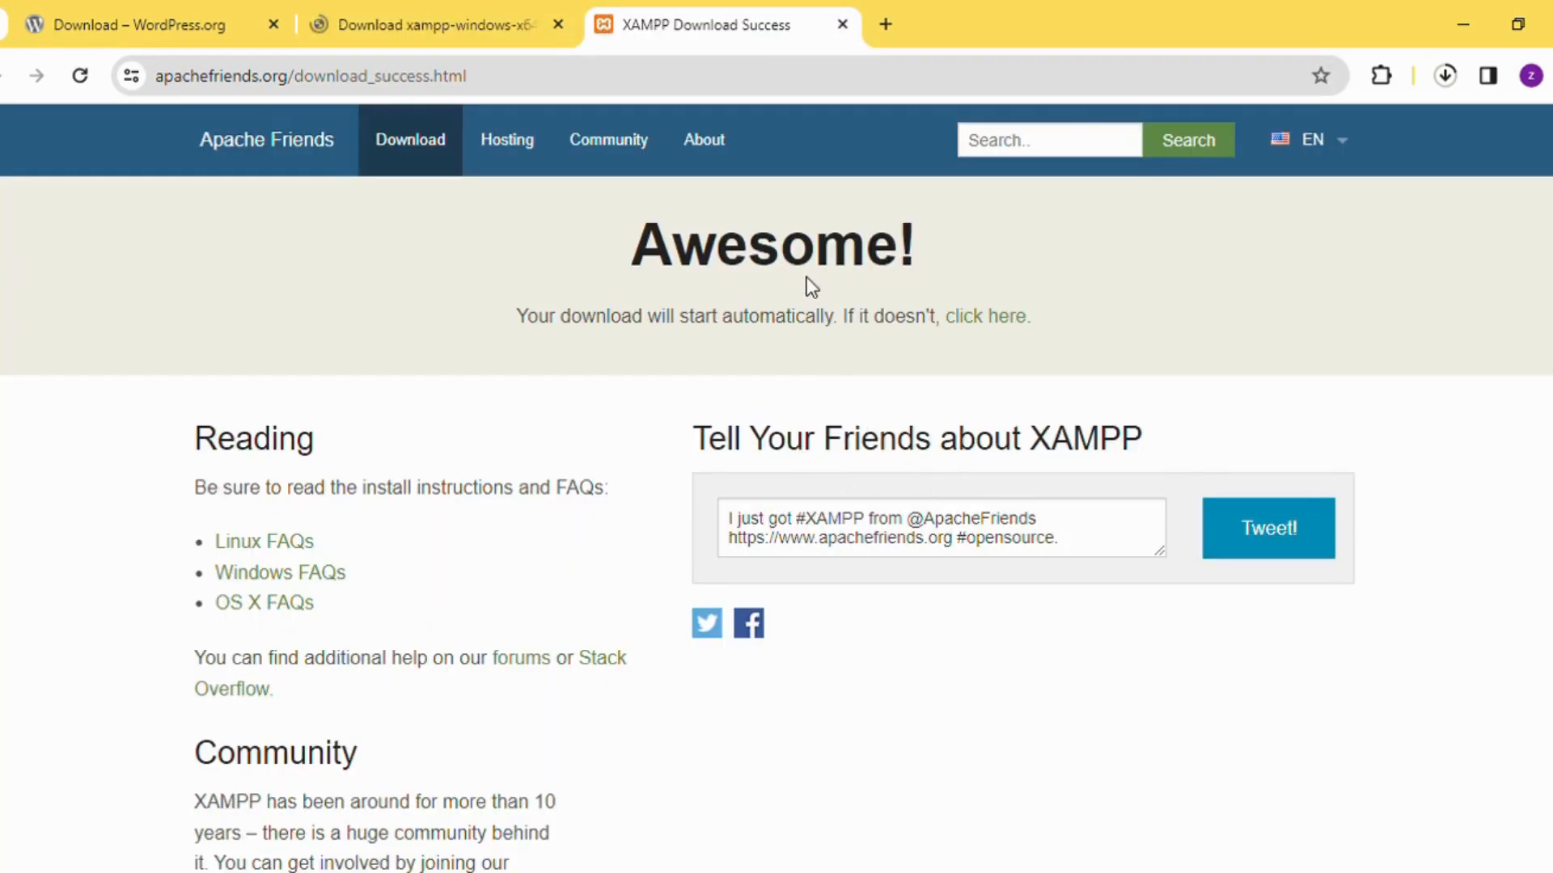
key("ctrl+j")
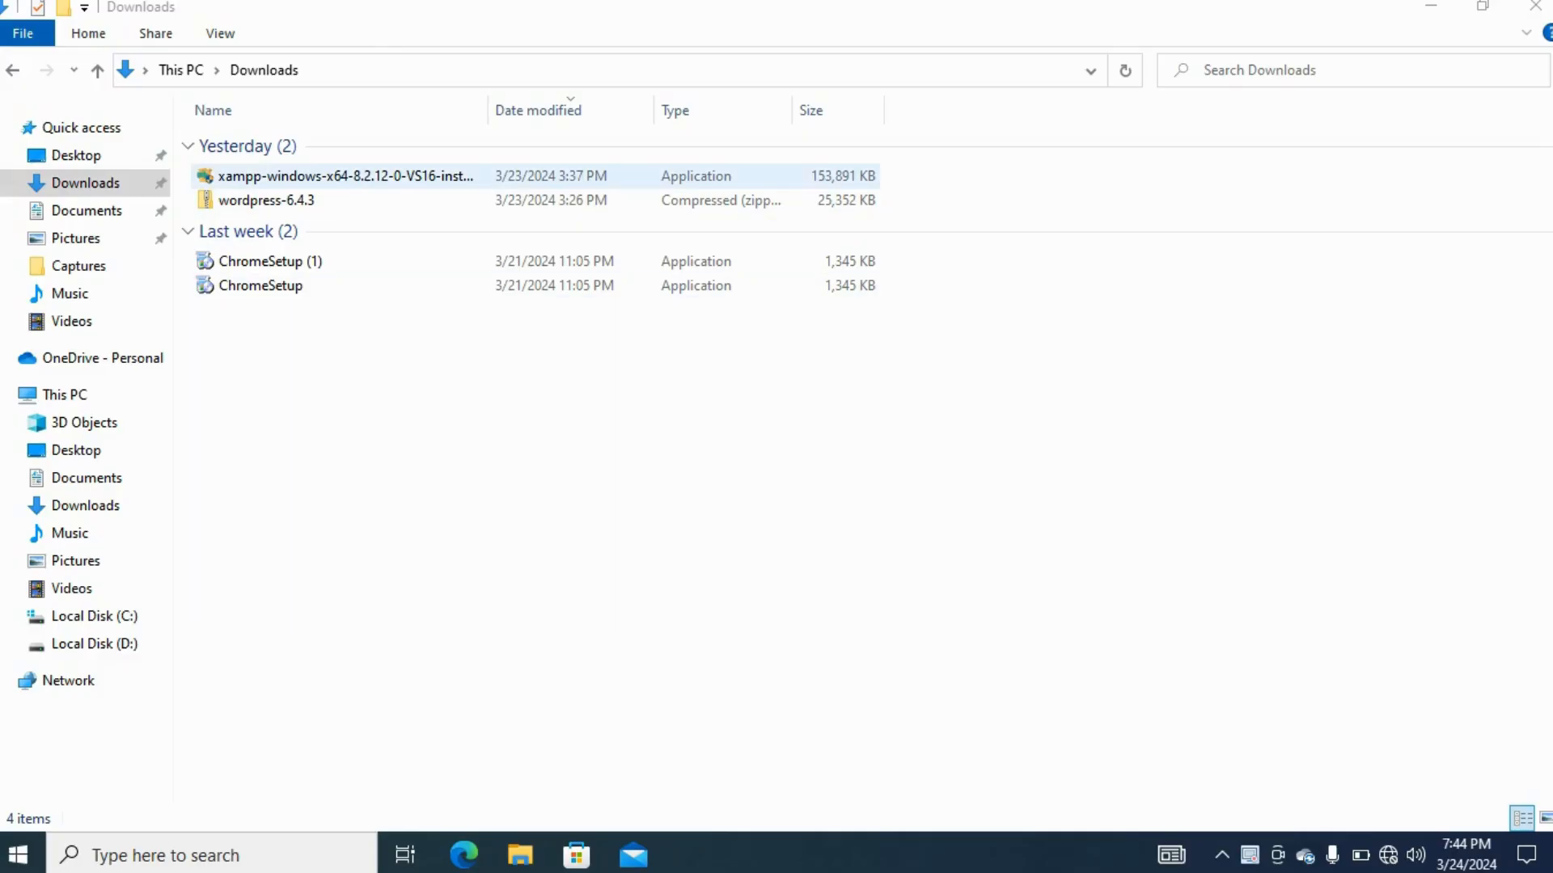
Run the downloaded XAMPP installer, accept the default components and the C:\xampp folder, and start the installation
left_click(345, 176)
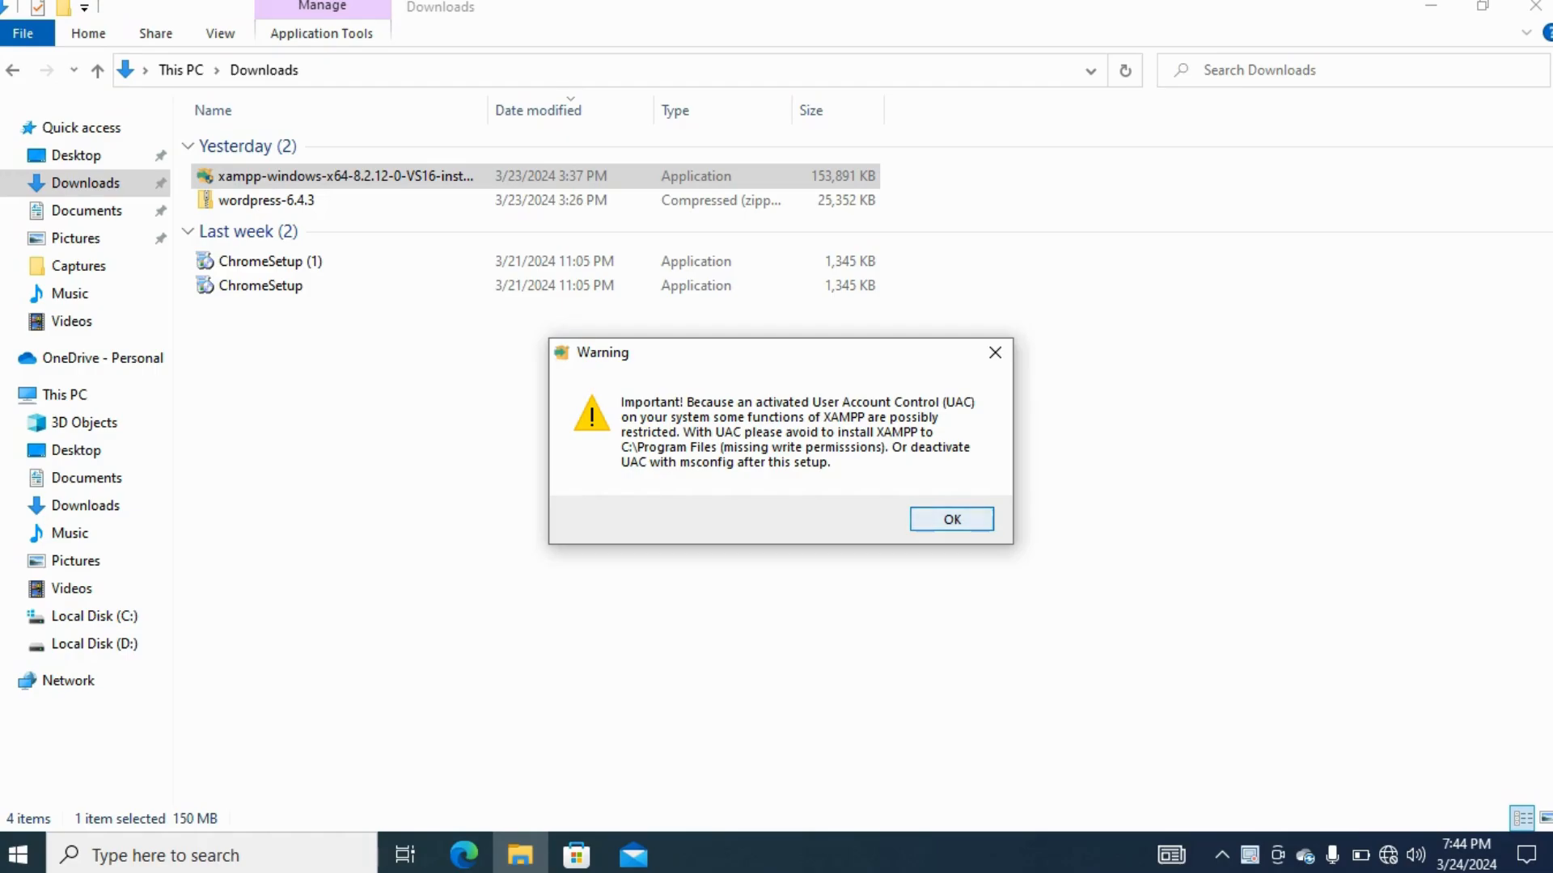
key("Return")
key("Return")
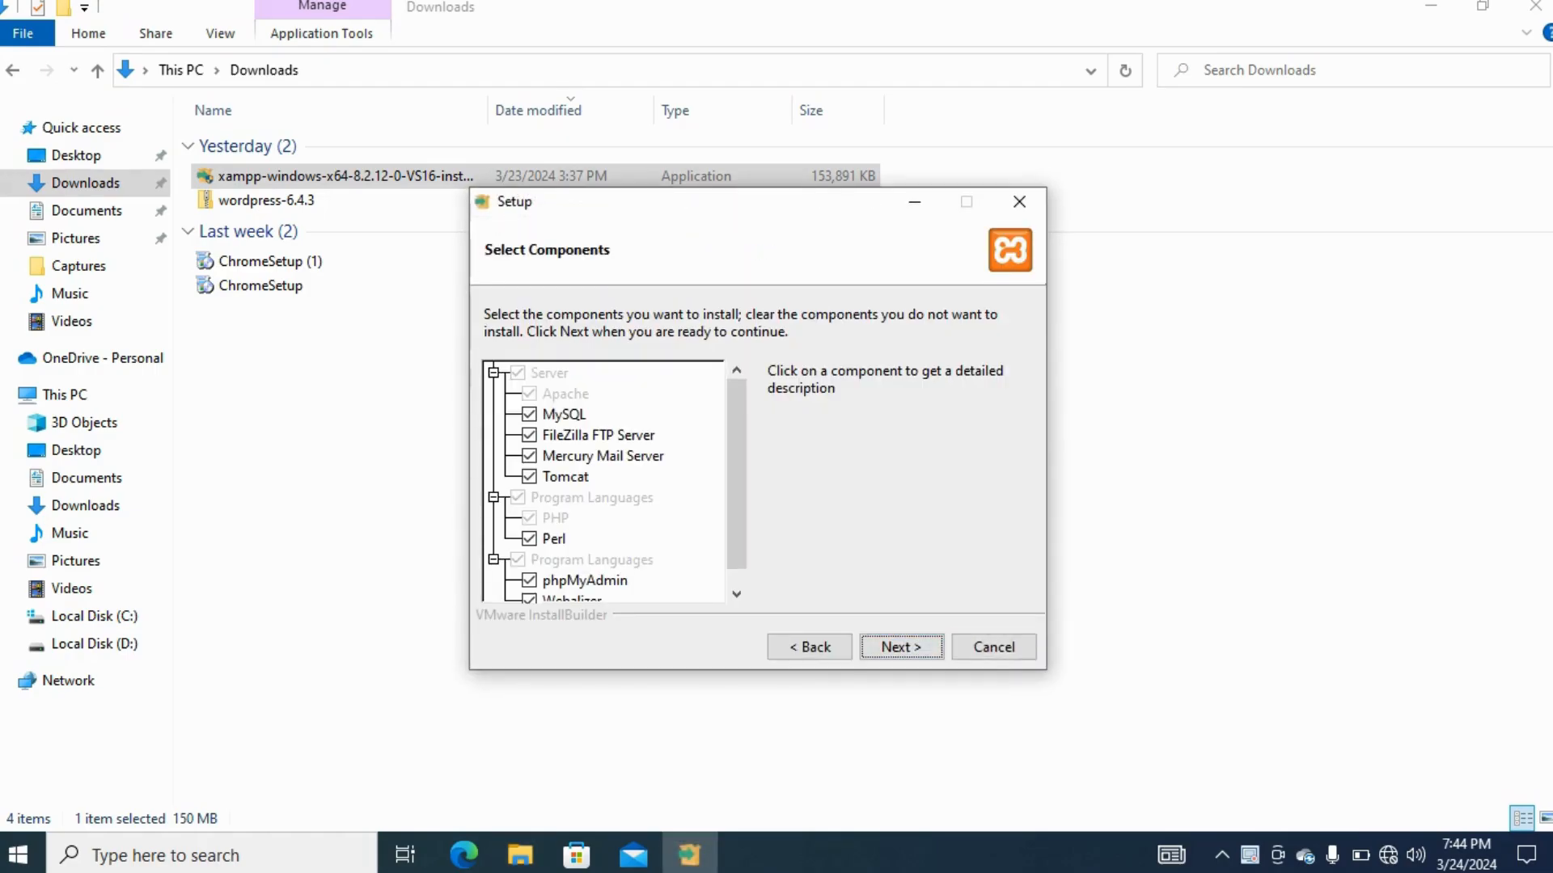
key("Return")
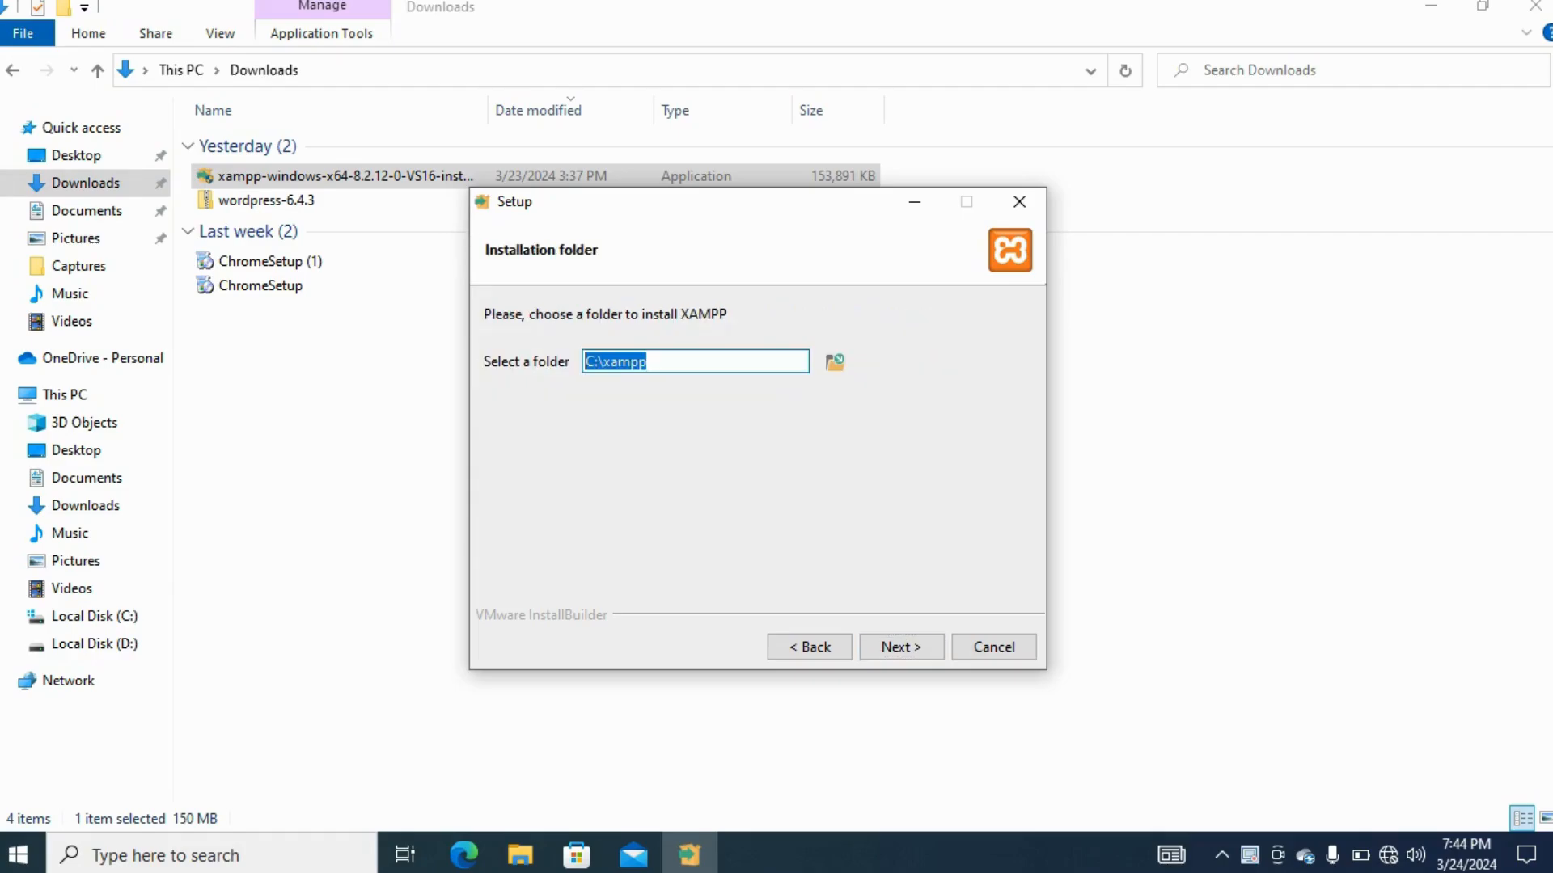
key("Return")
key("Return")
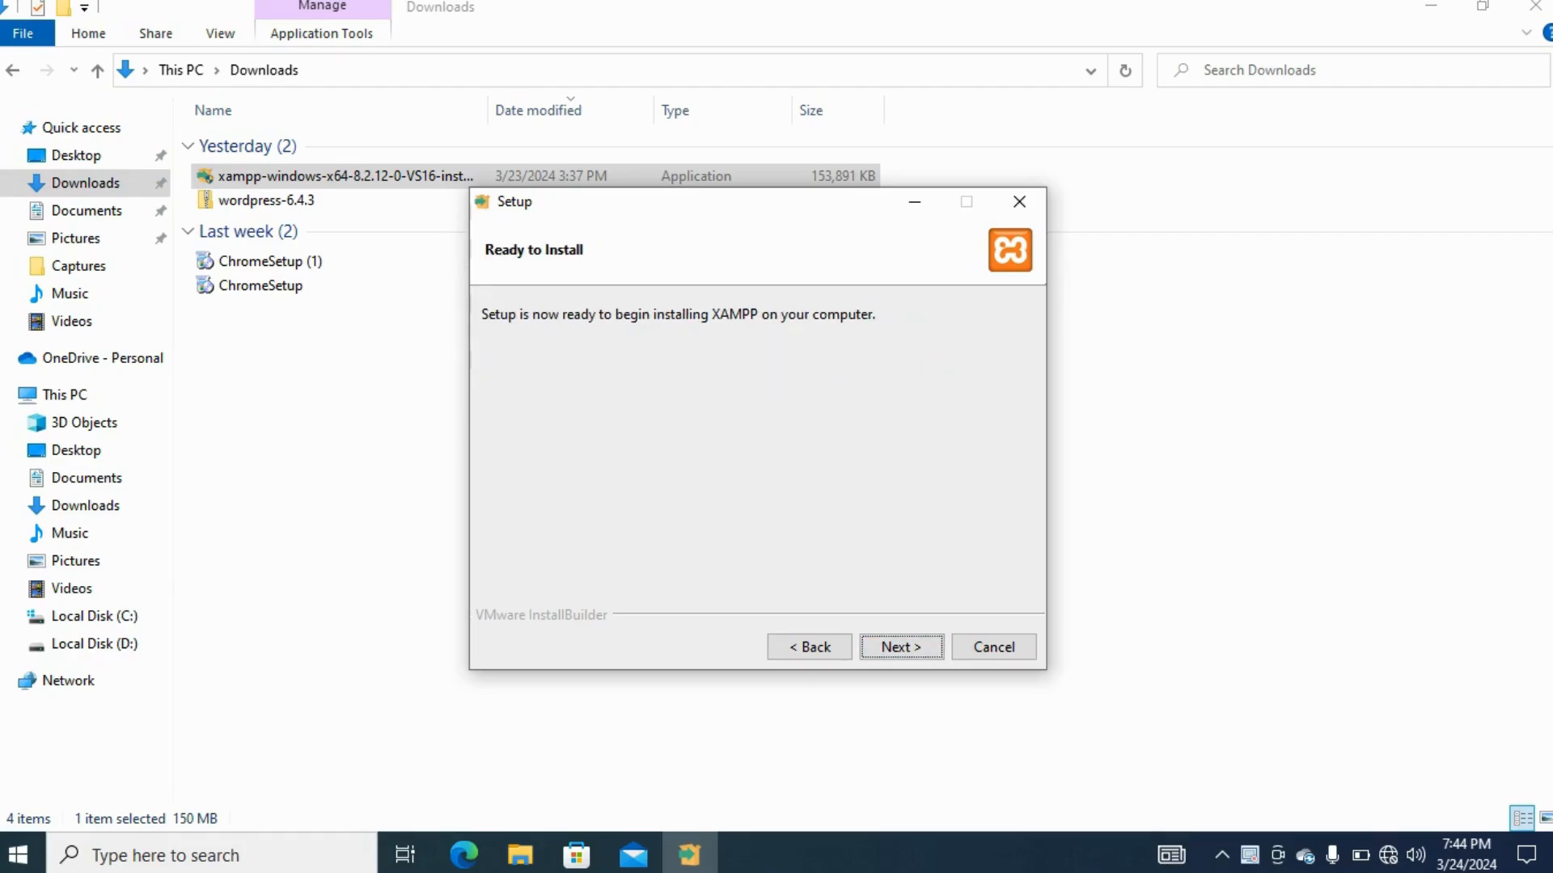
key("Return")
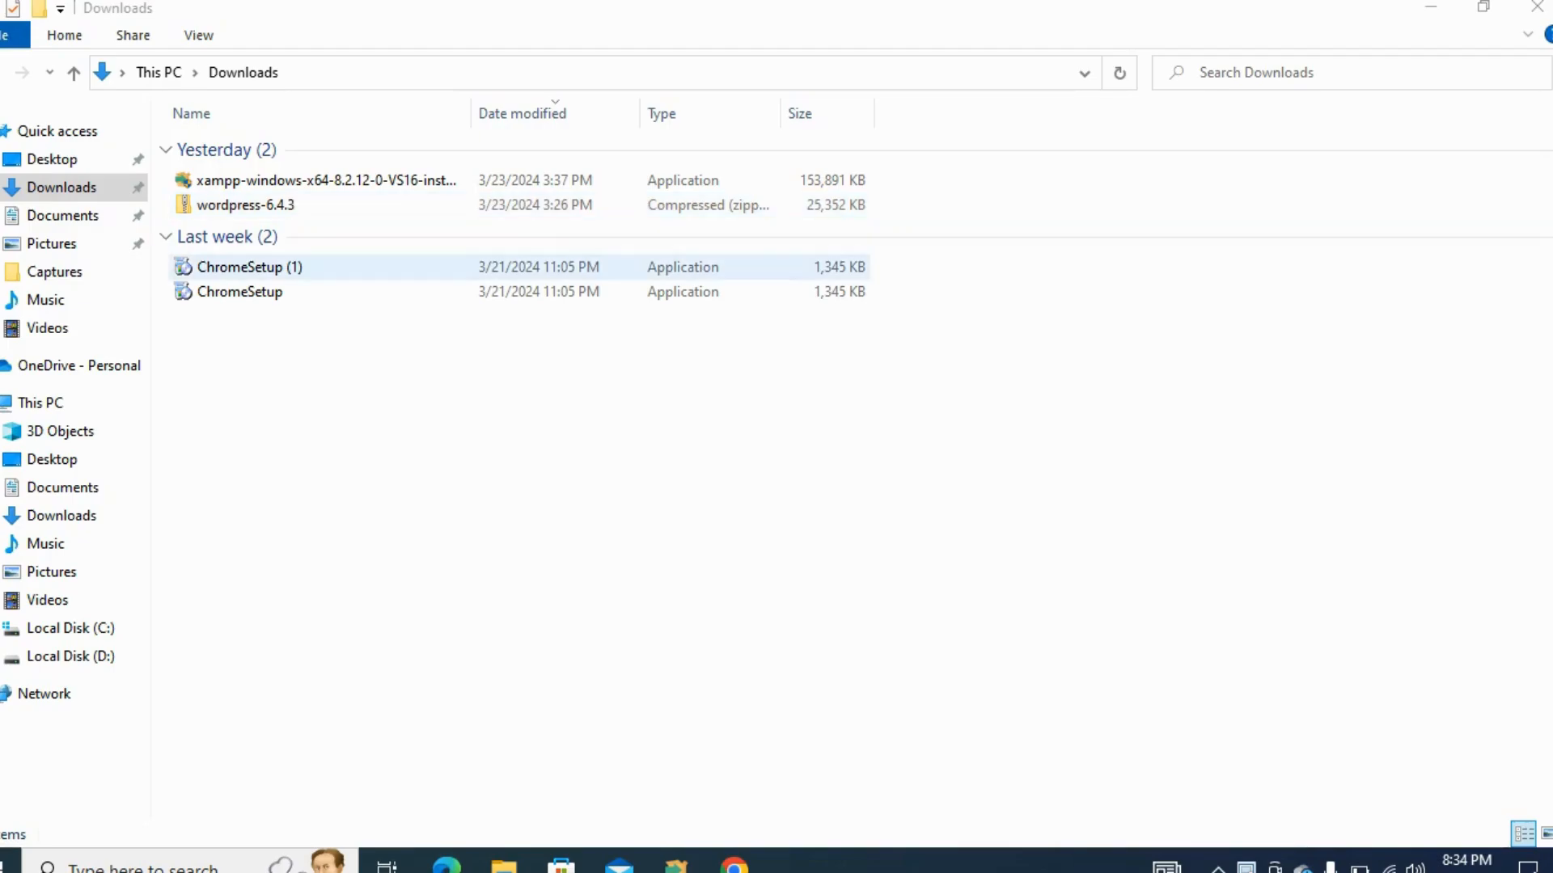
Extract the wordpress-6.4.3 zip archive into a wordpress-6.4.3 folder inside Downloads
left_click(245, 205)
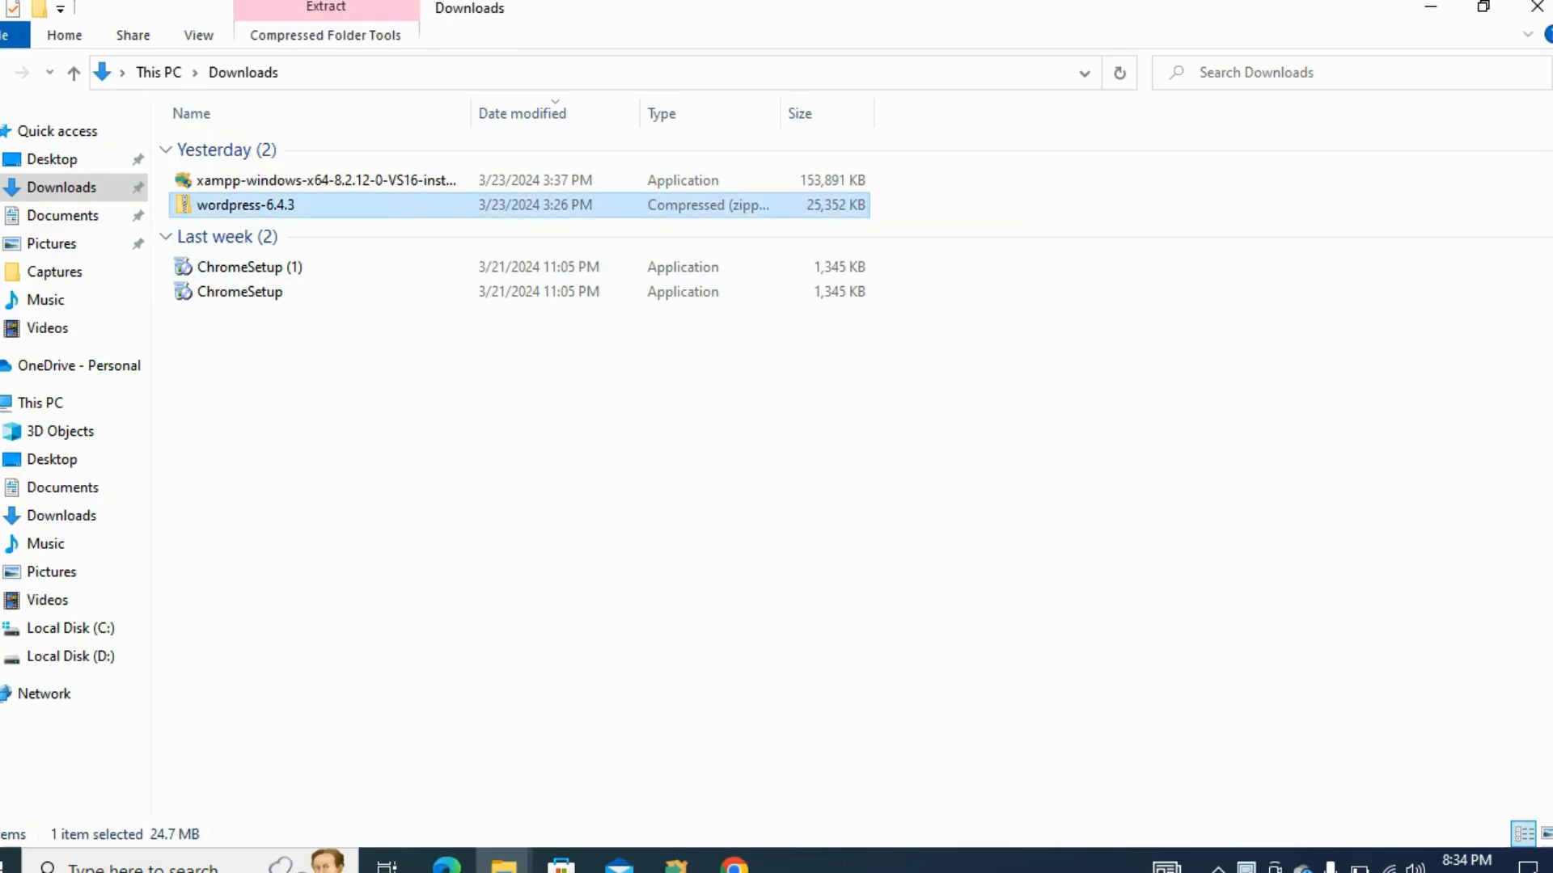
right_click(395, 205)
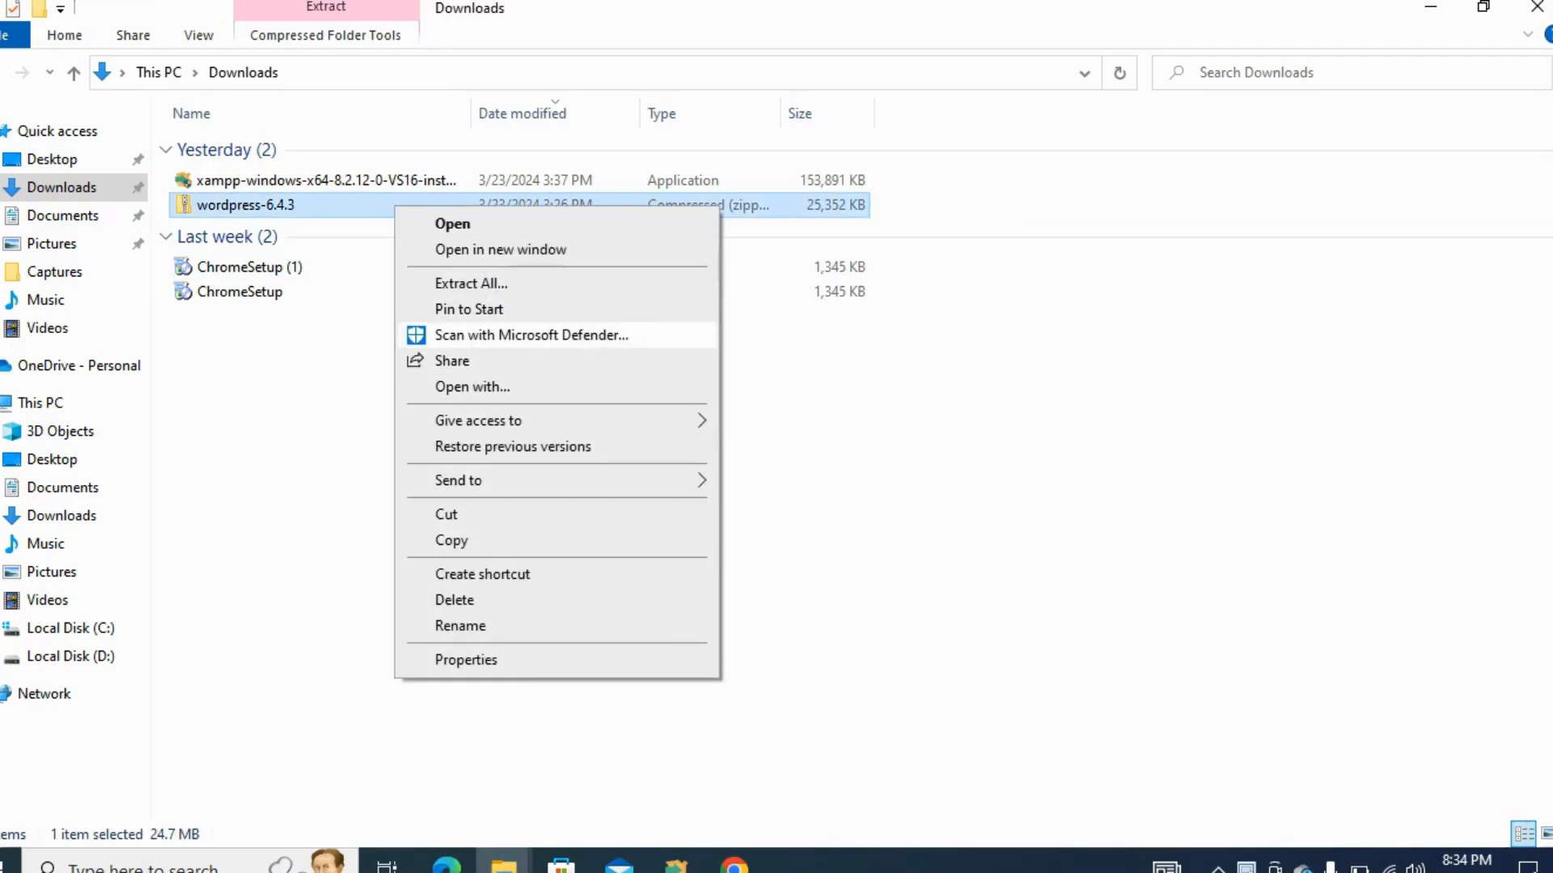
left_click(353, 411)
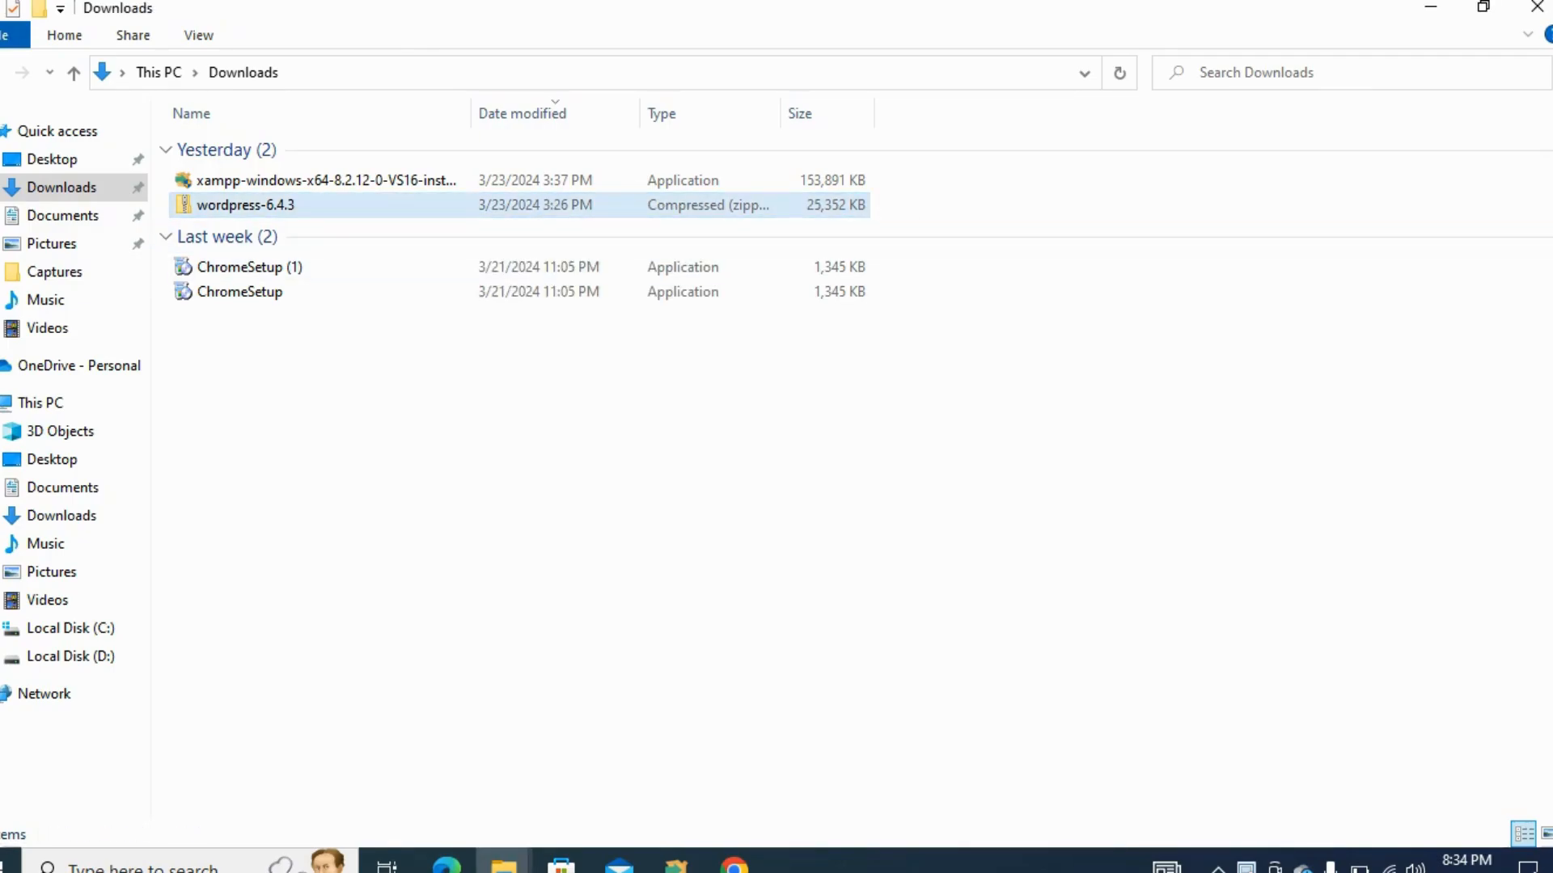
right_click(385, 203)
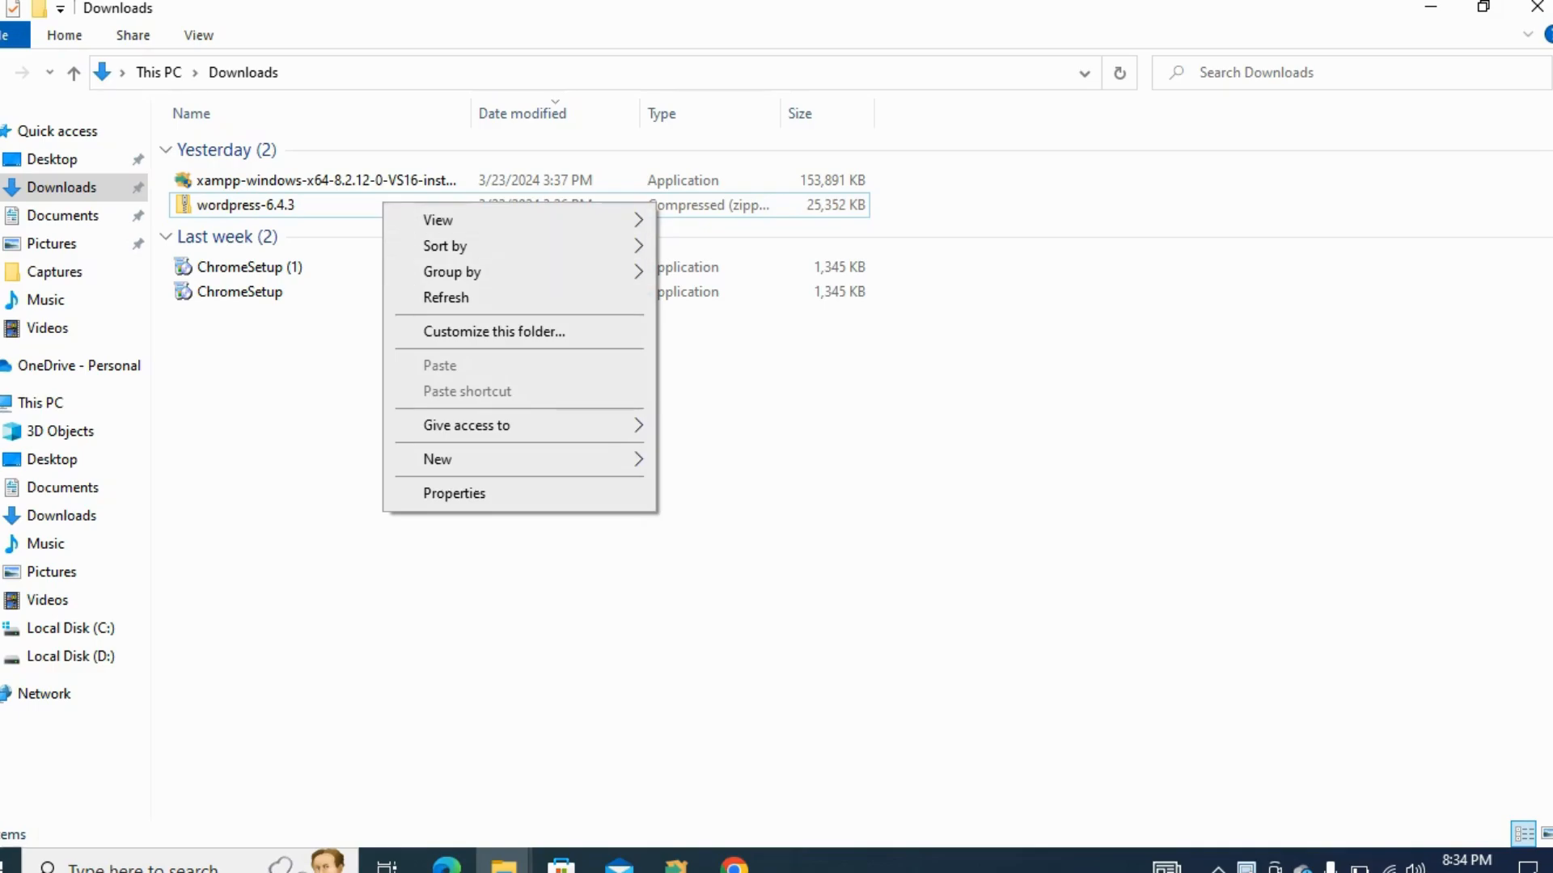
left_click(342, 206)
right_click(301, 198)
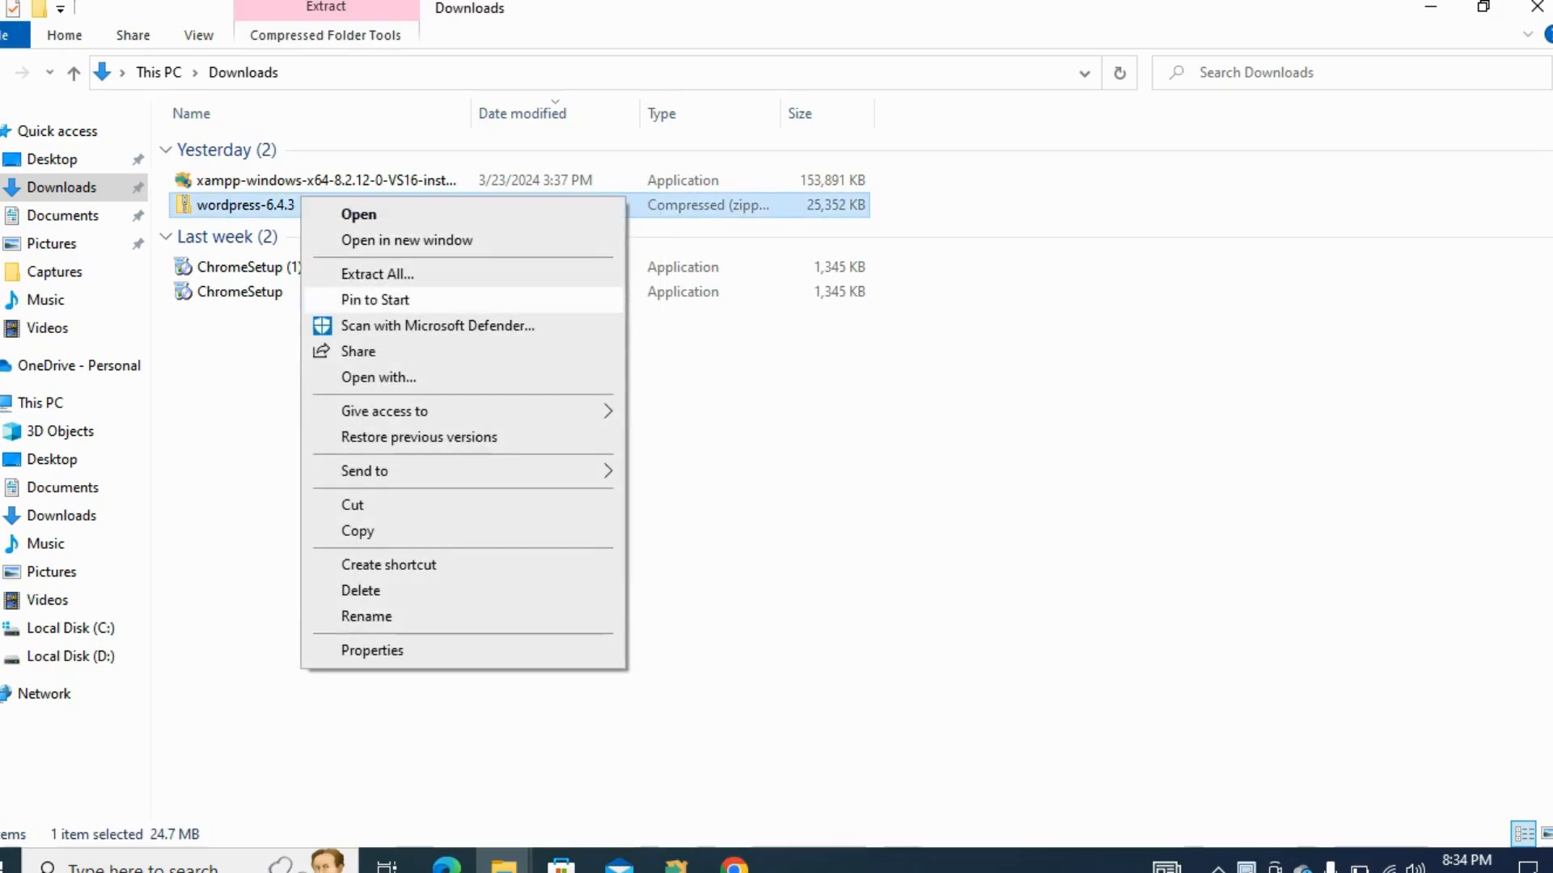
left_click(377, 274)
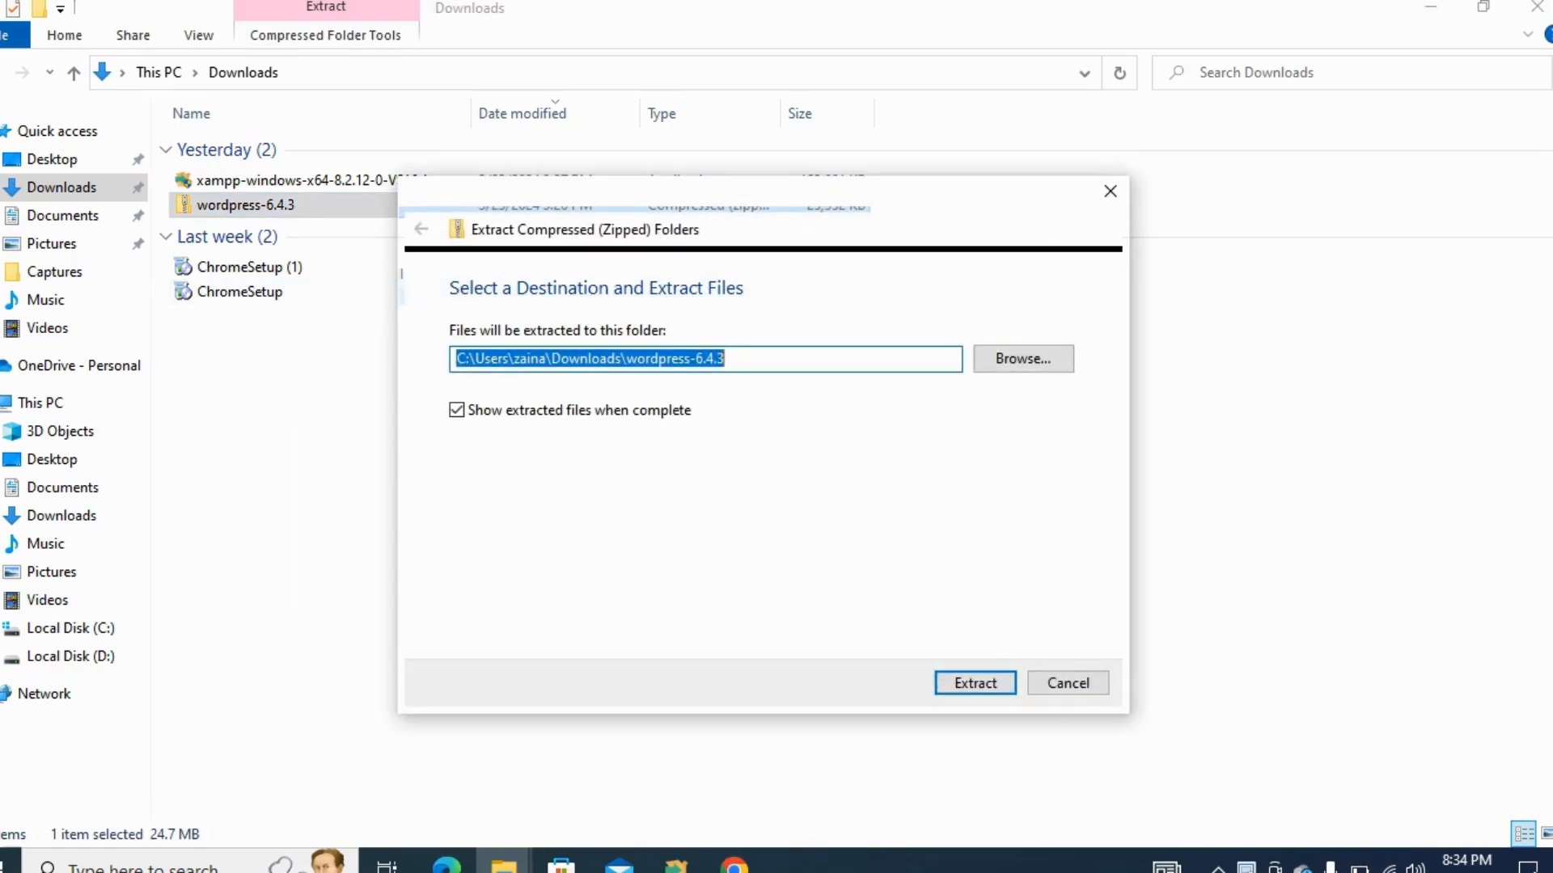
key("Return")
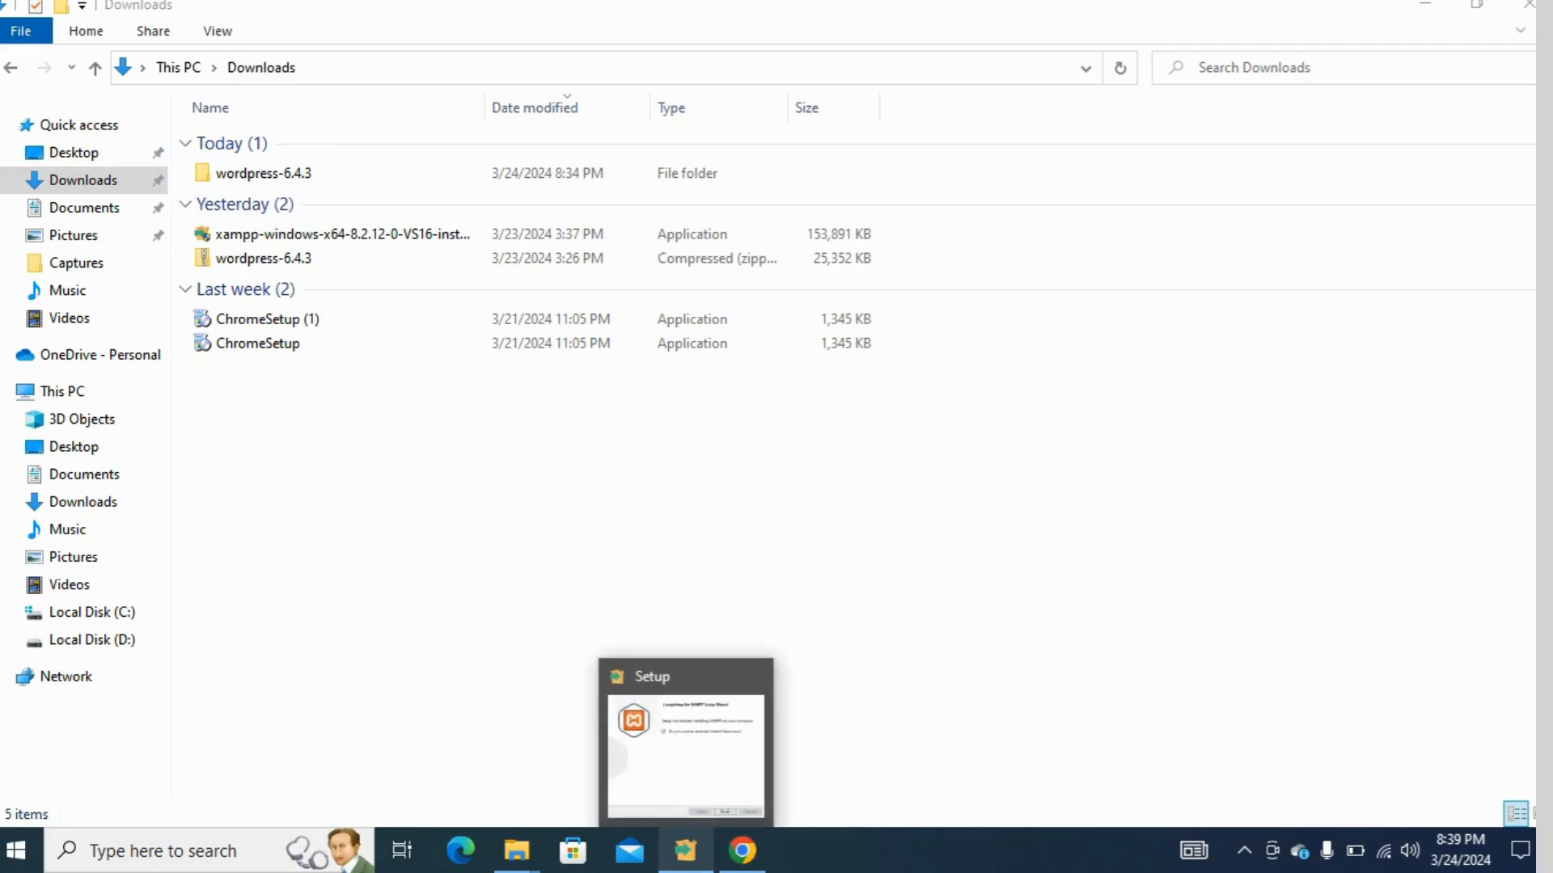
Switch to the XAMPP setup wizard, clear away the other open windows, and finish the setup with the Control Panel set to start
left_click(685, 851)
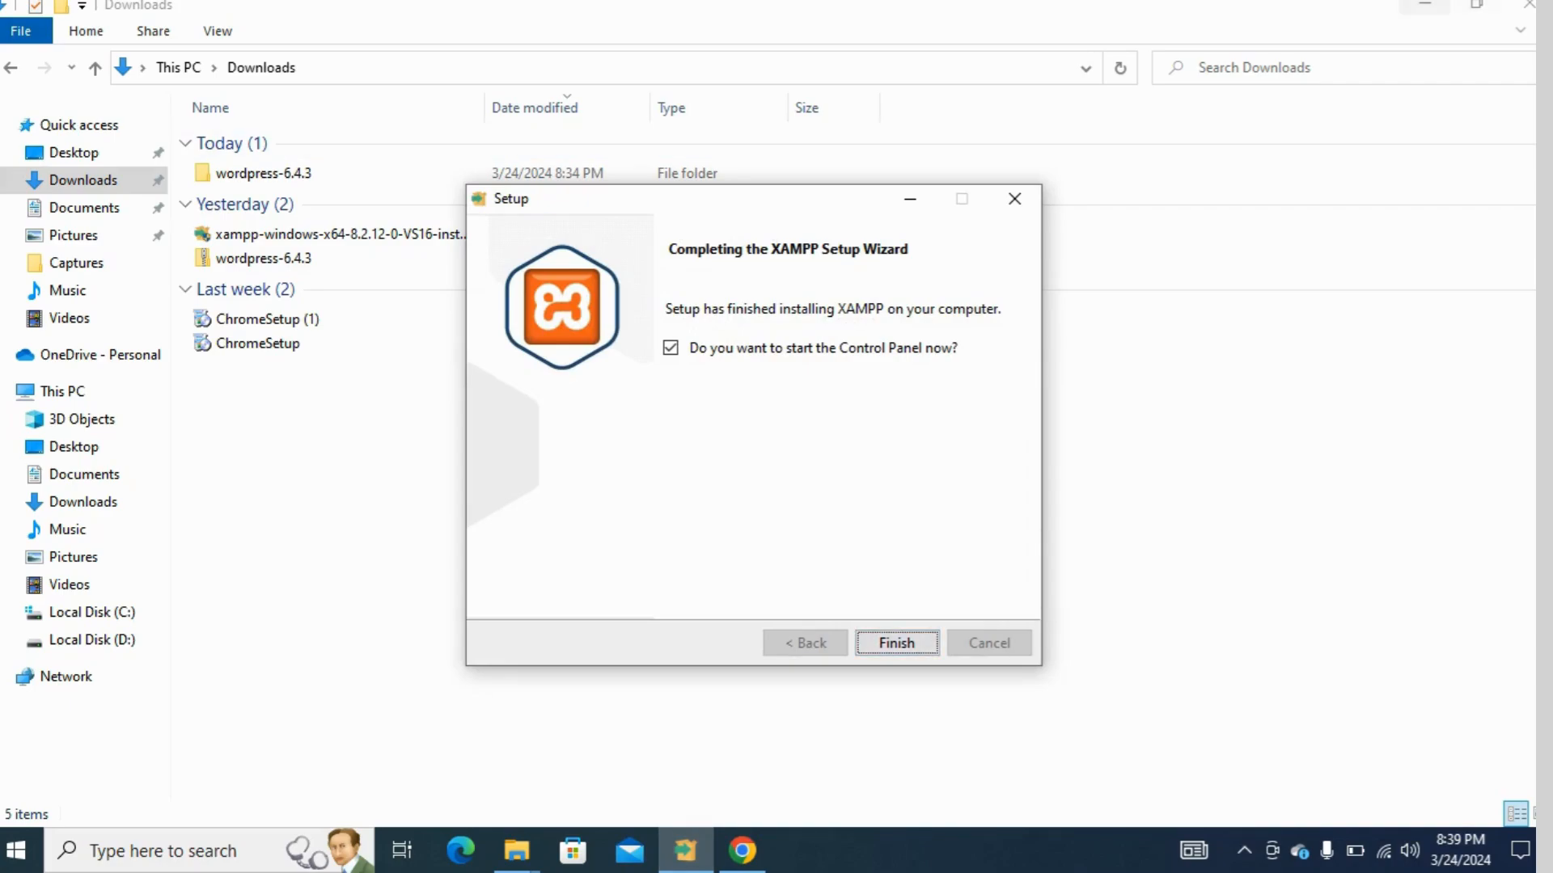
left_click(1425, 5)
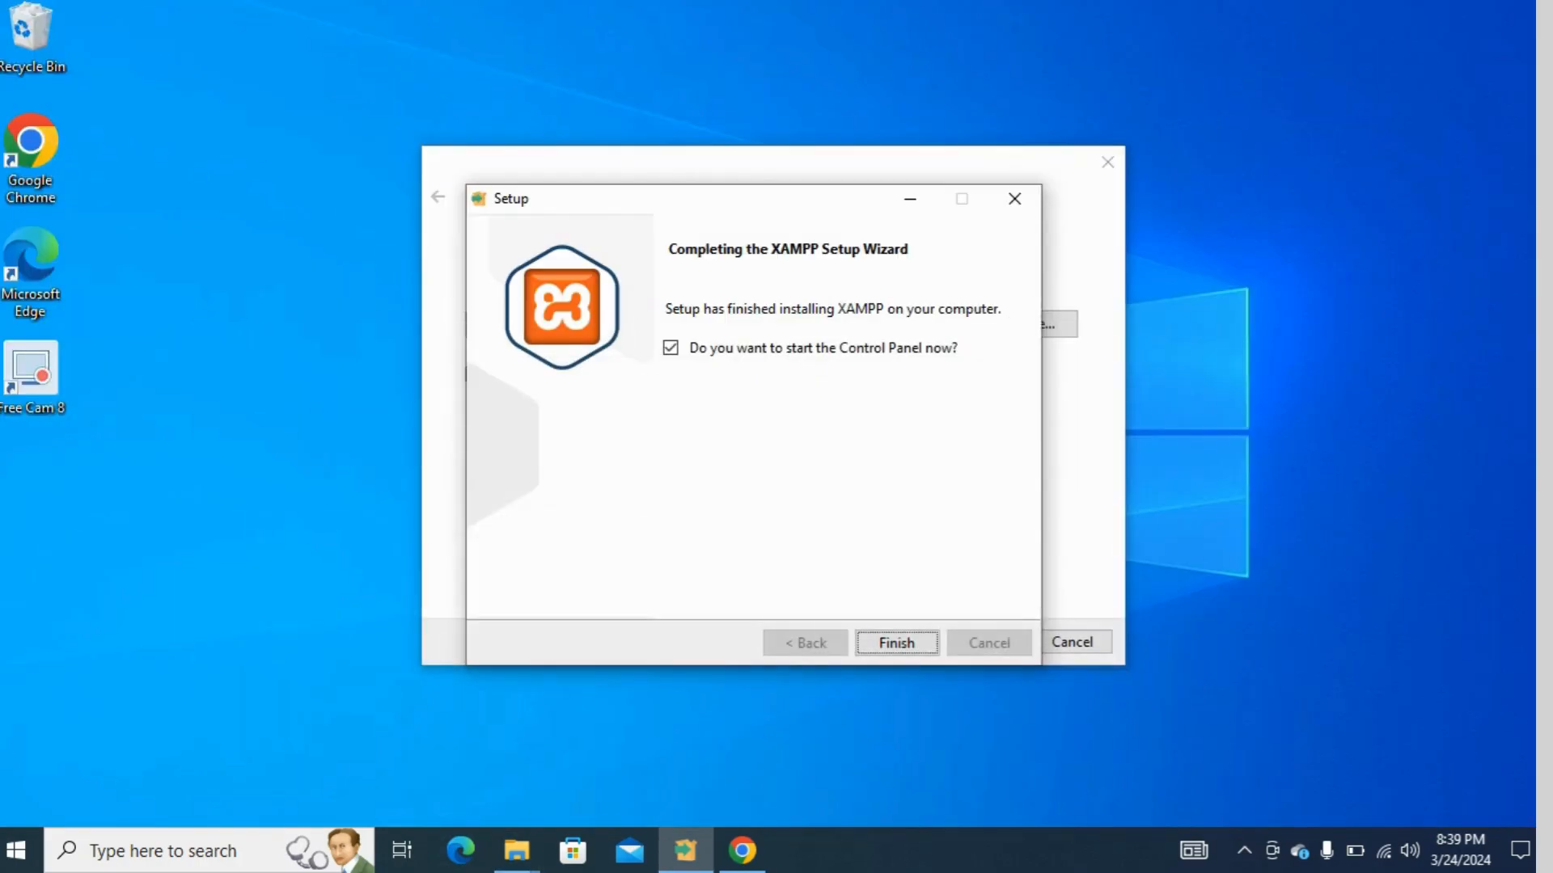
left_click(1107, 161)
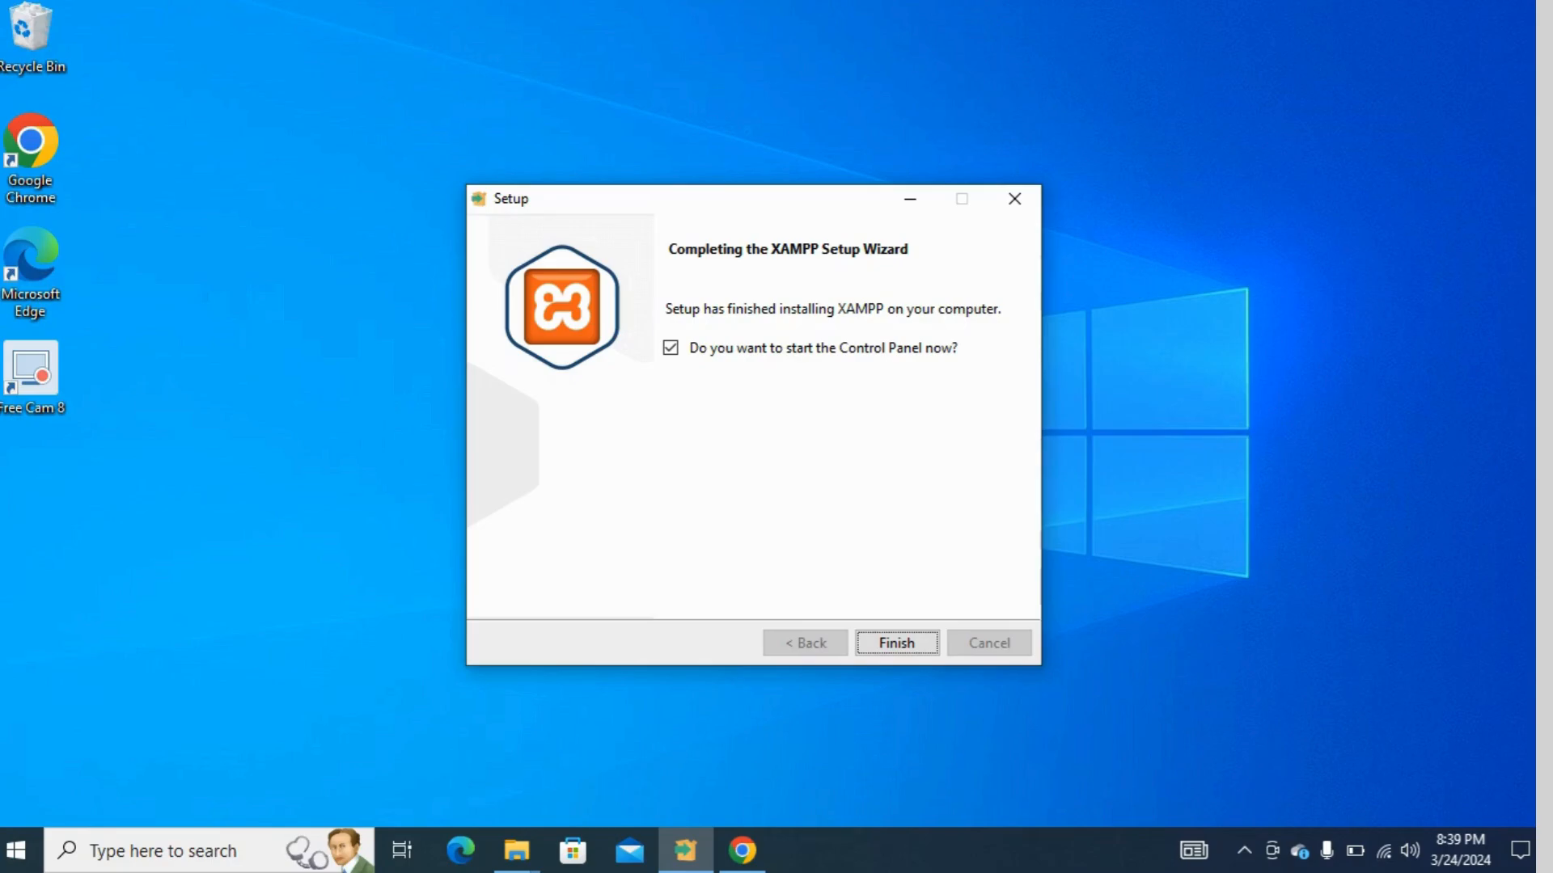
key("Return")
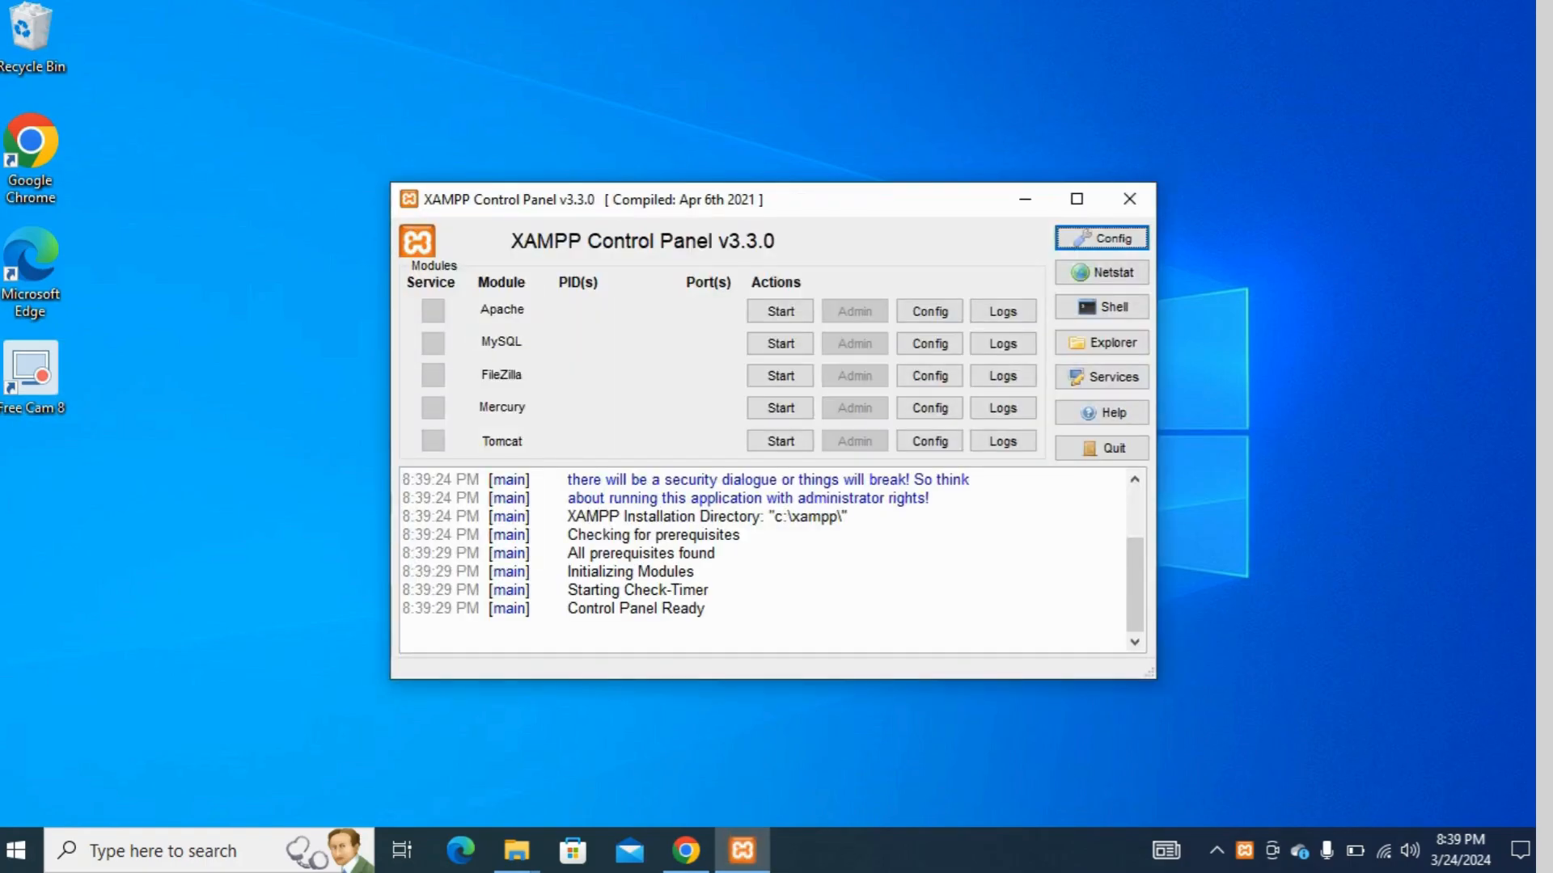
Start the Apache and MySQL modules in the XAMPP Control Panel
left_click(780, 311)
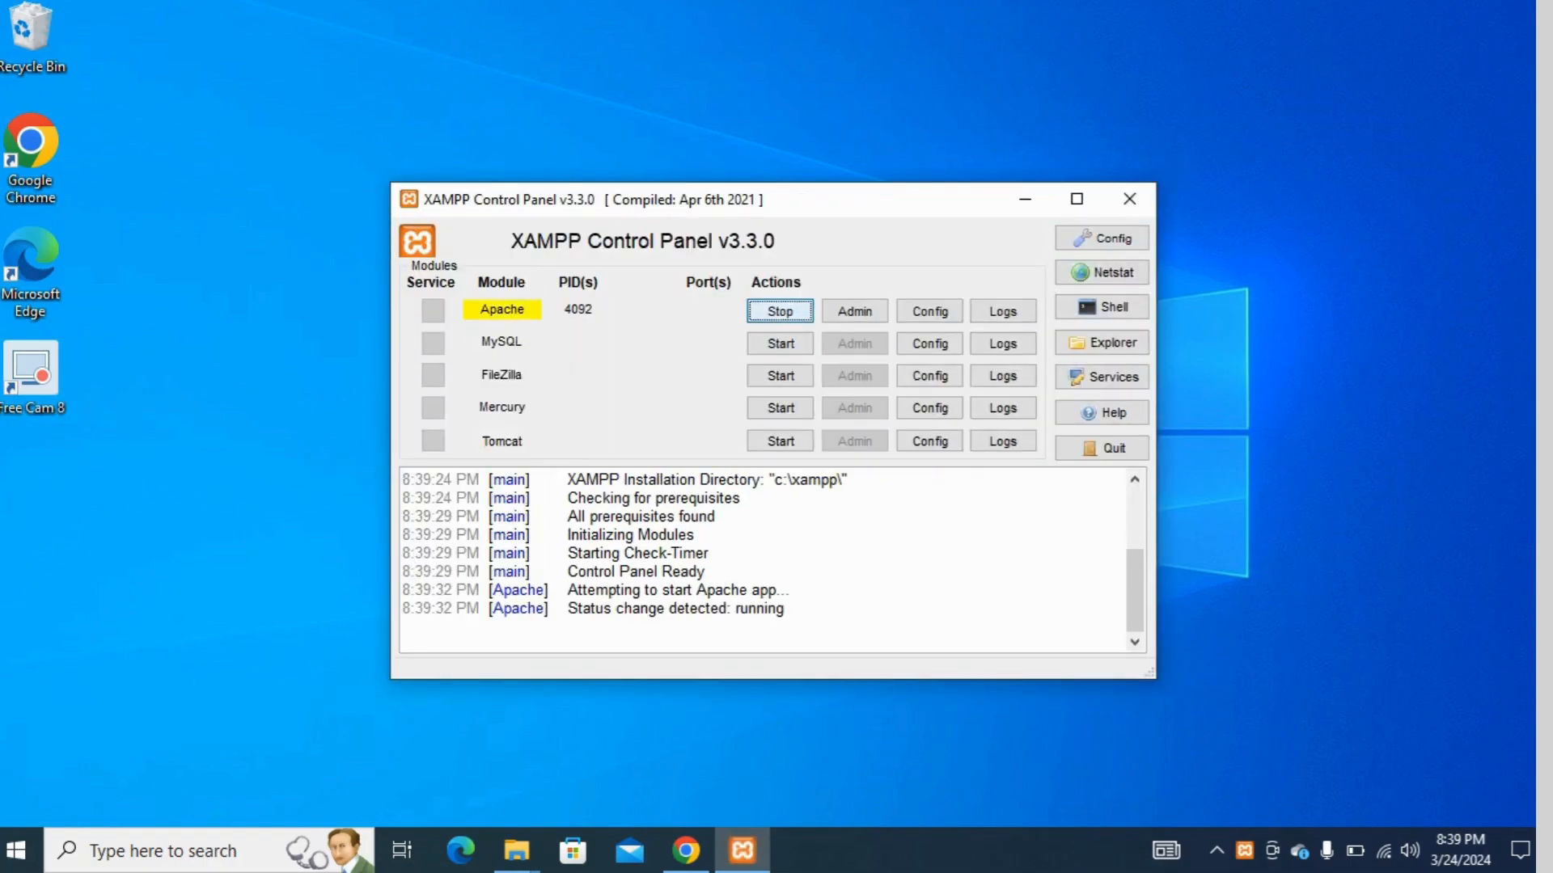
left_click(780, 343)
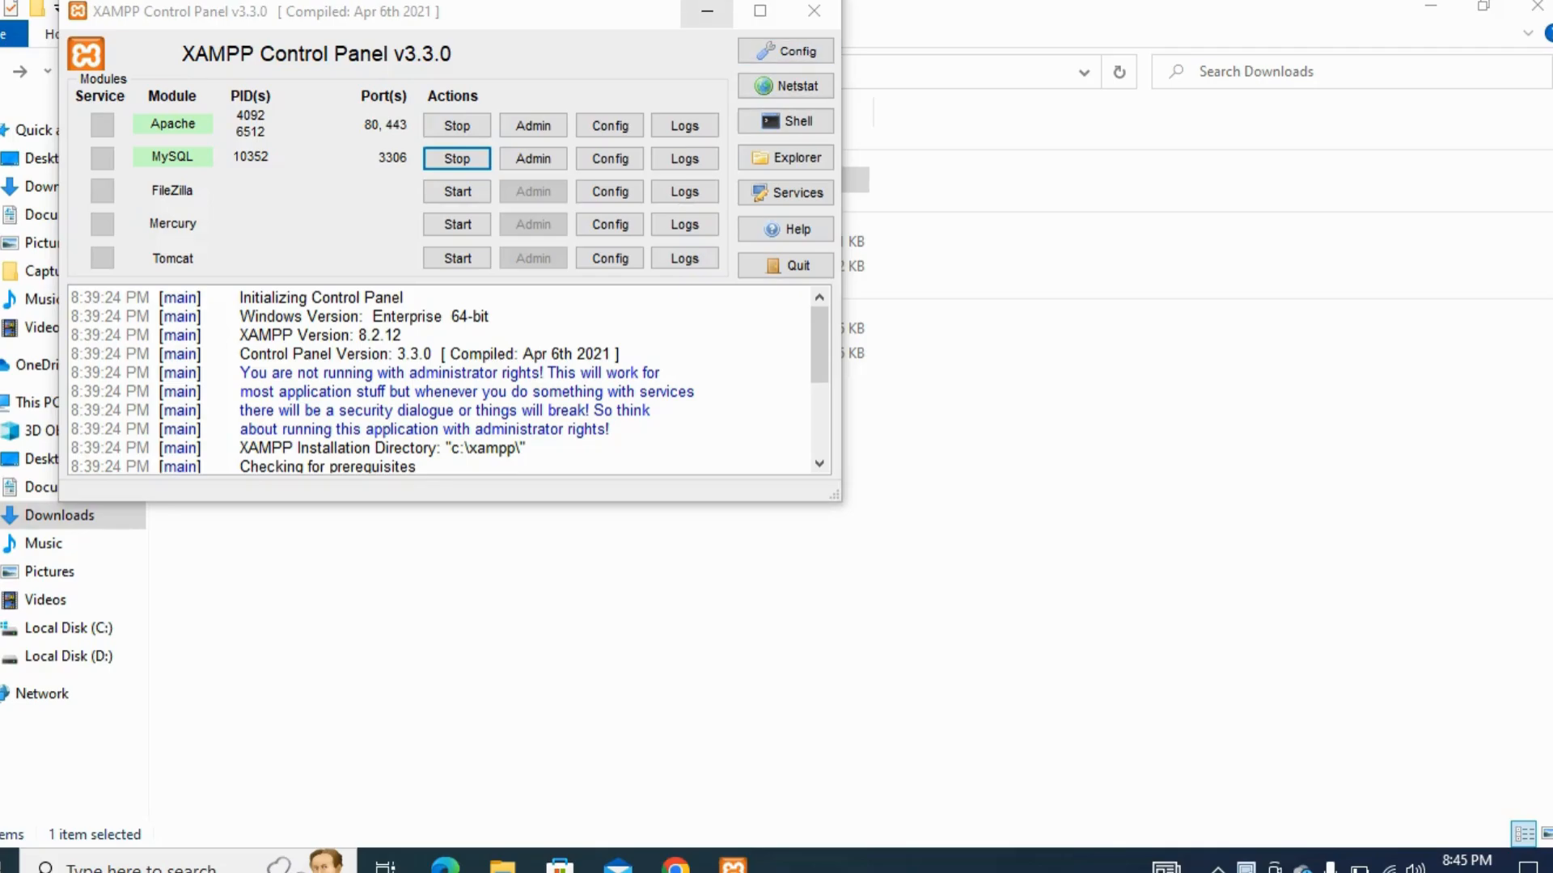
Copy the extracted wordpress-6.4.3 folder from Downloads into the C:\xampp\htdocs folder
left_click(707, 11)
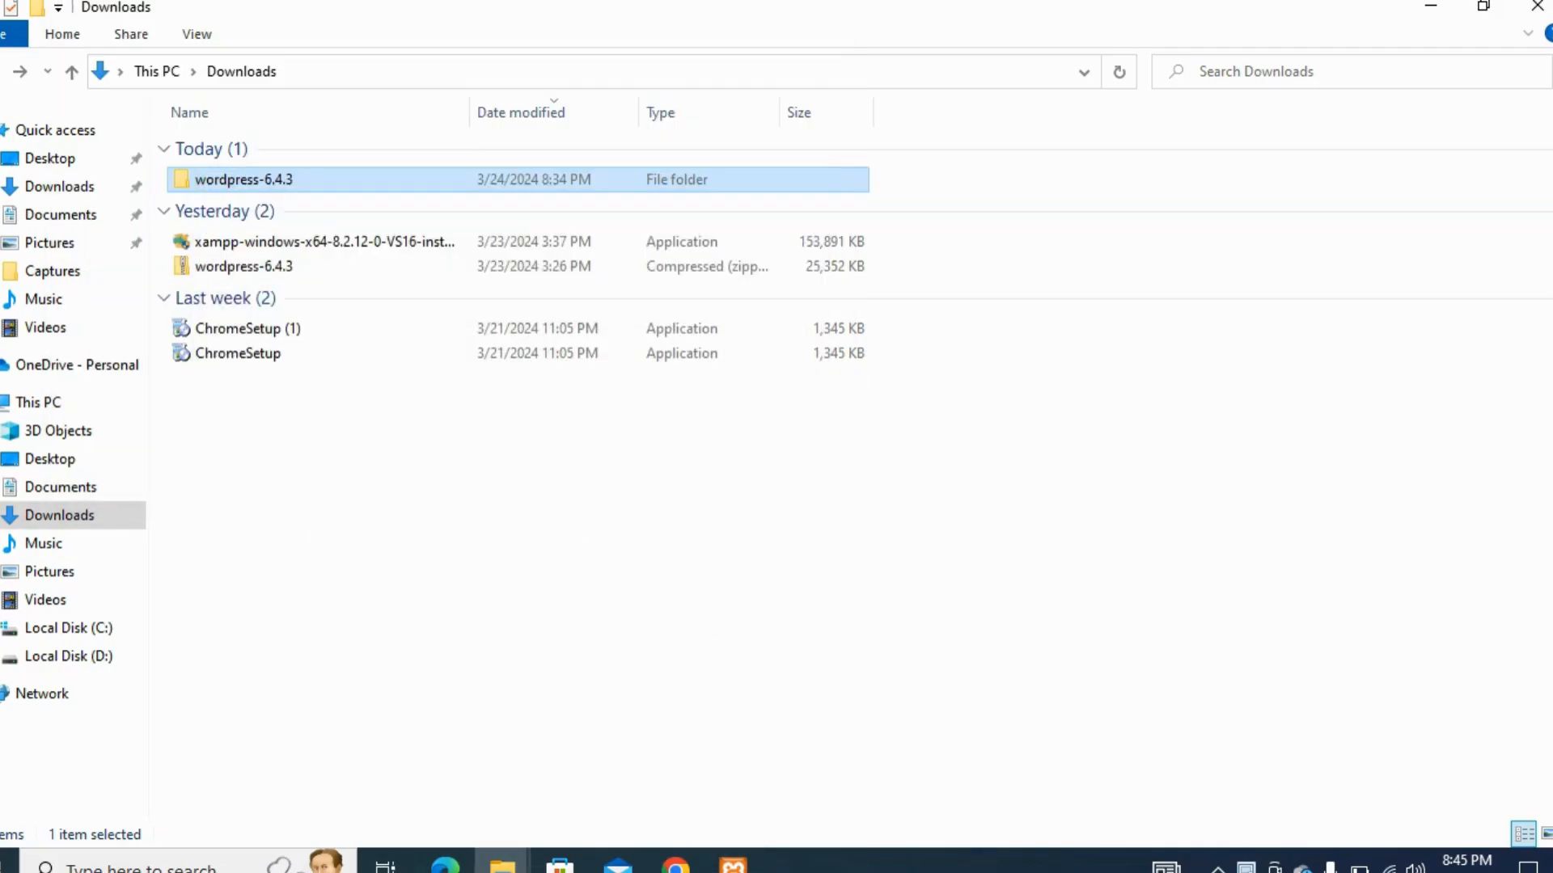
right_click(639, 185)
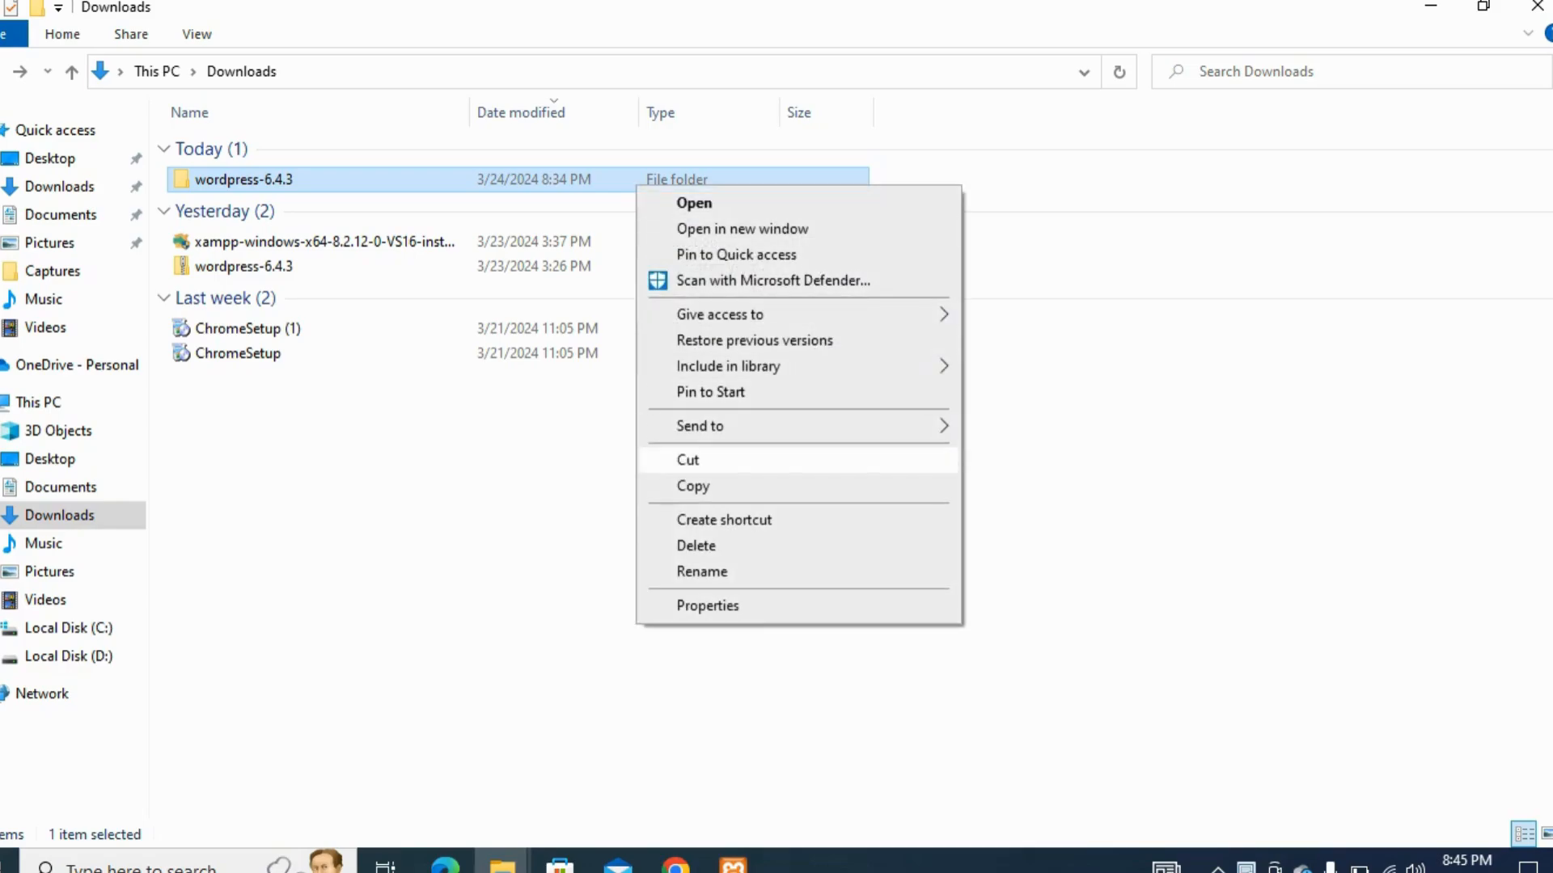
left_click(693, 486)
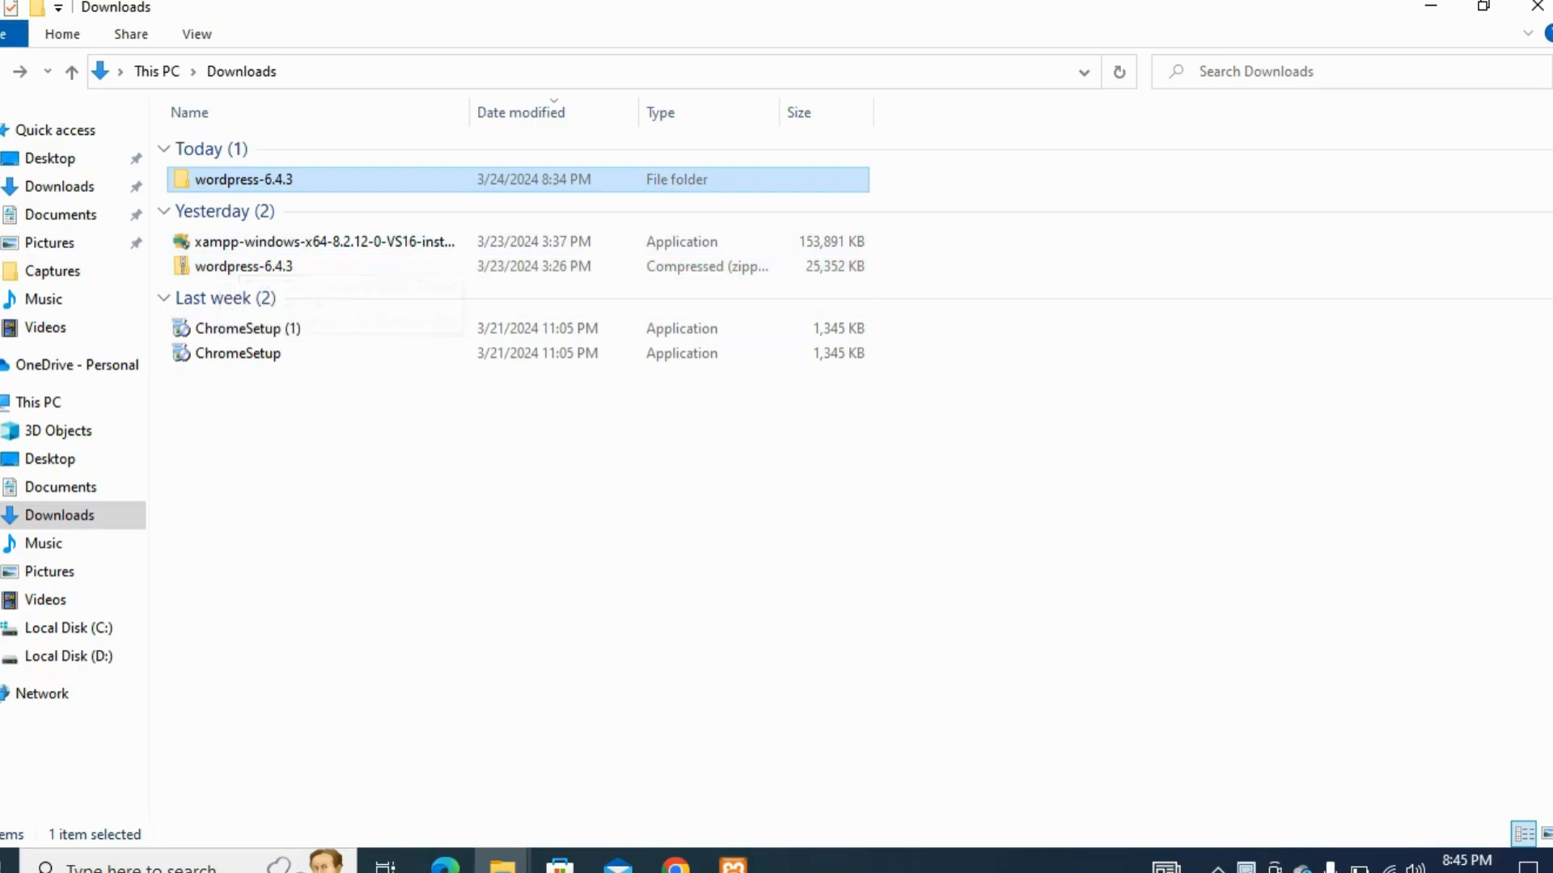
left_click_drag(234, 354, 266, 253)
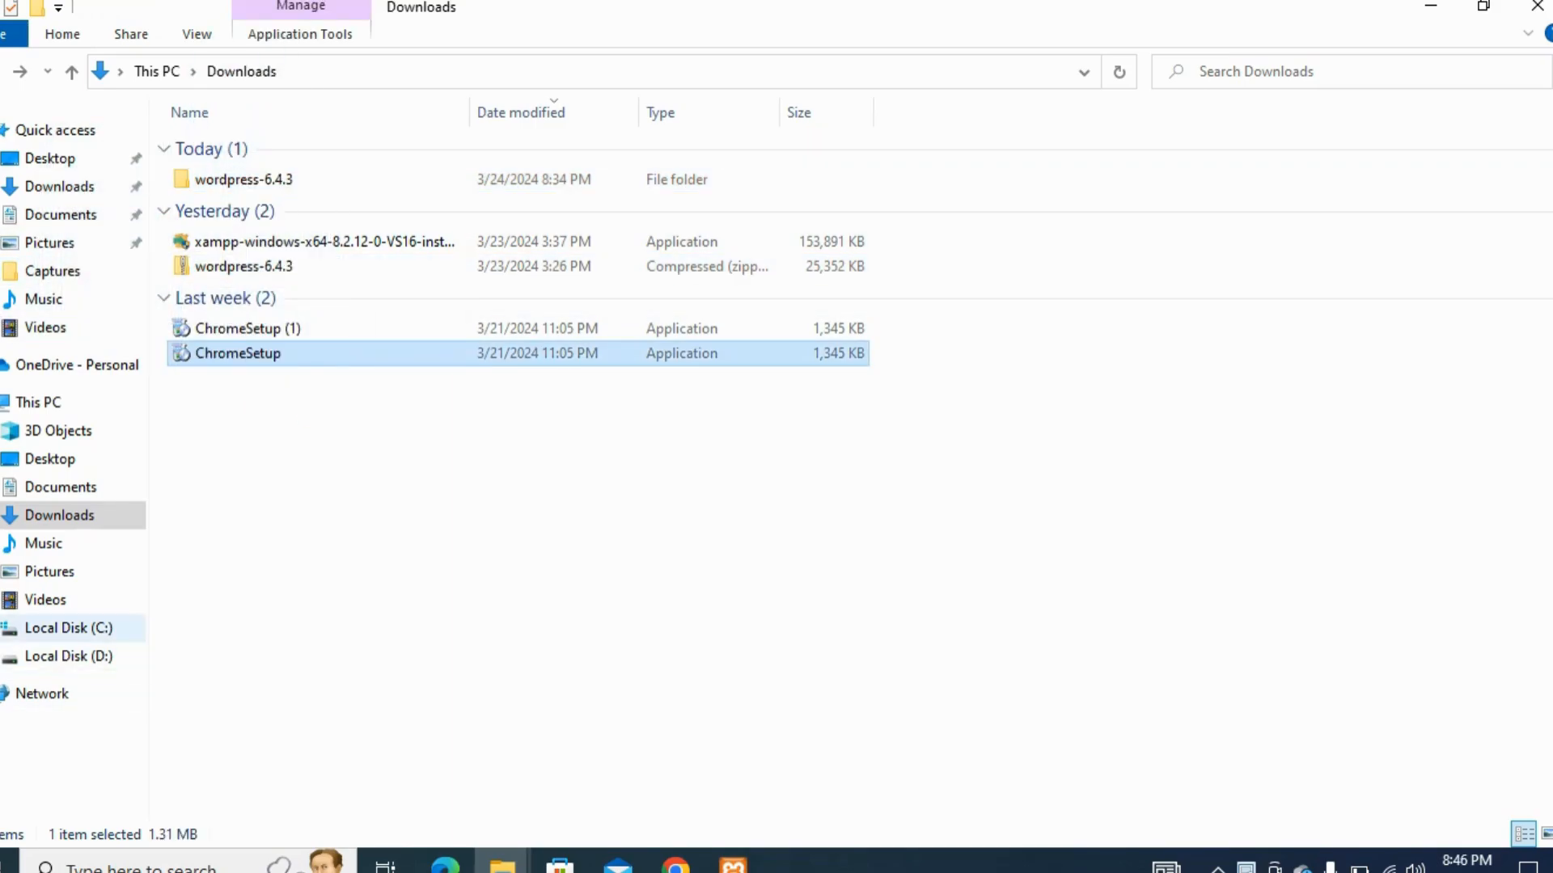
left_click(68, 628)
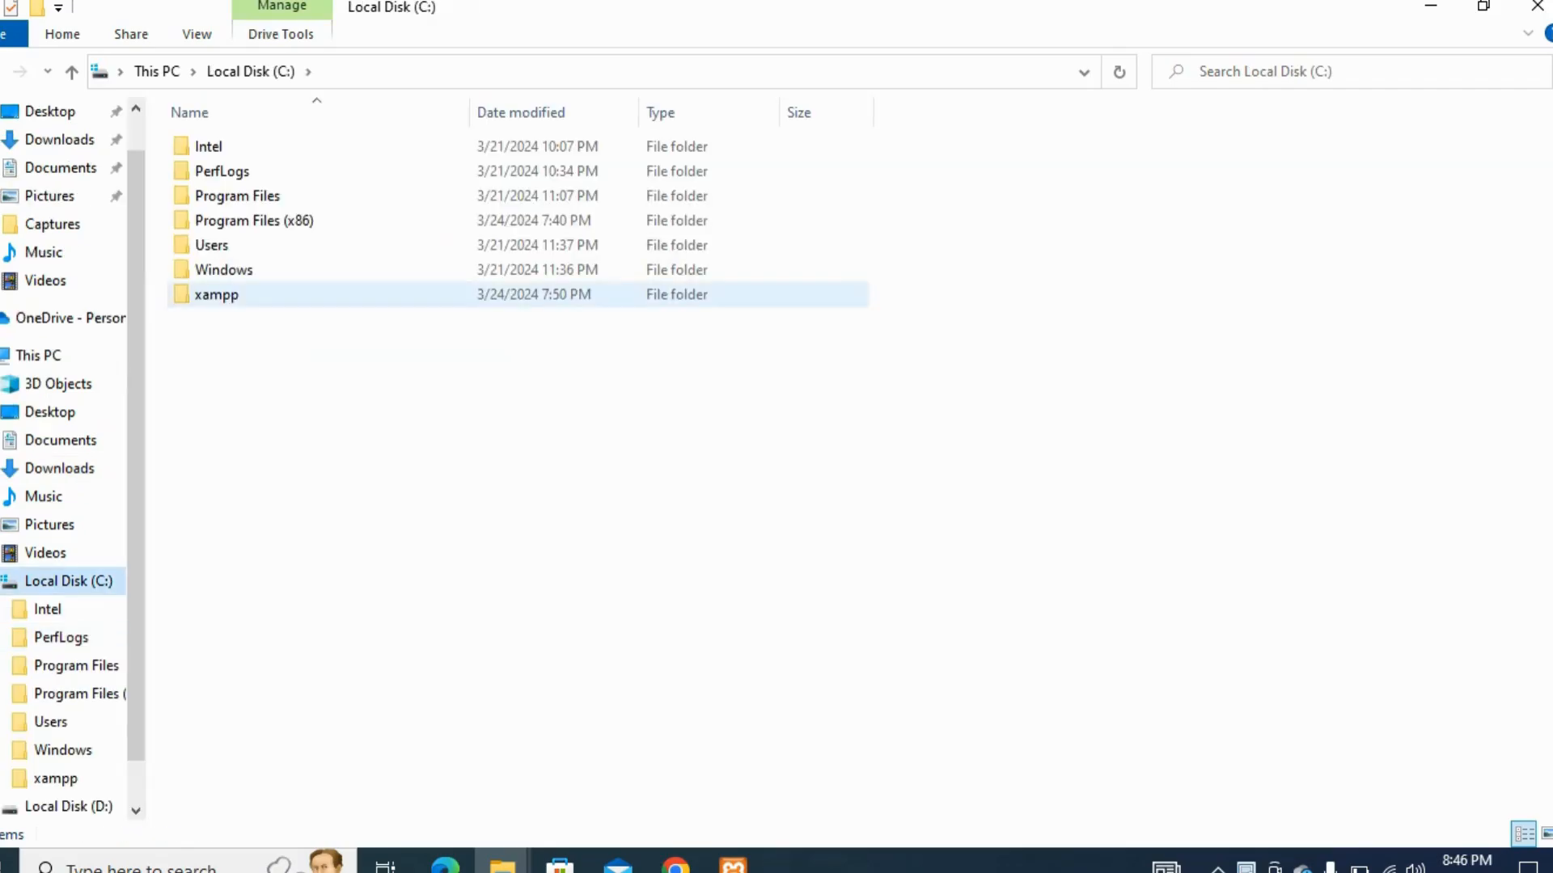
double_click(217, 295)
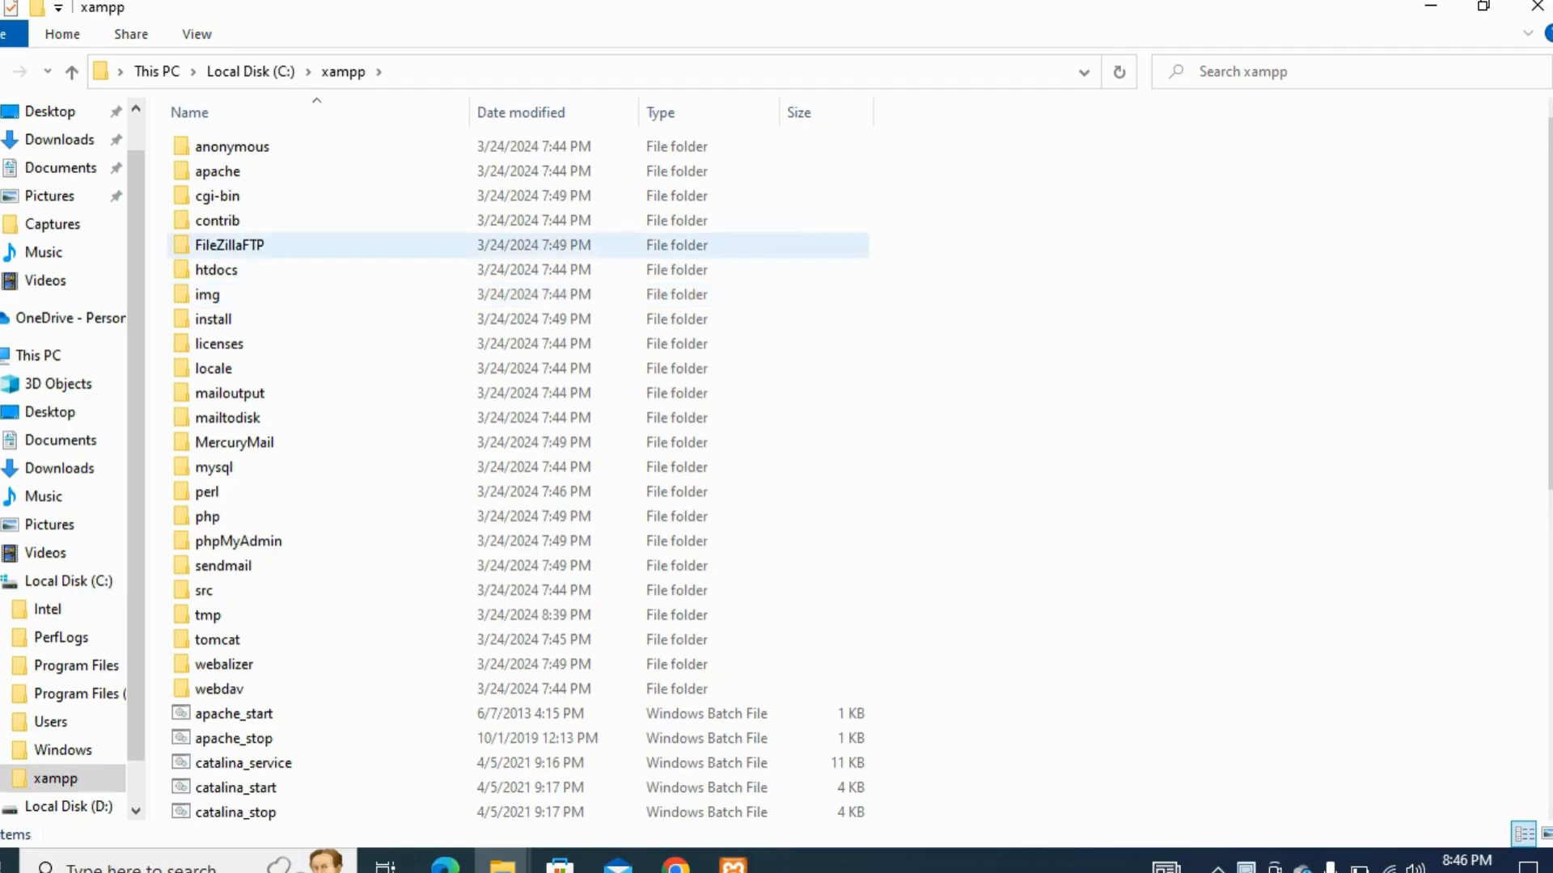
double_click(217, 269)
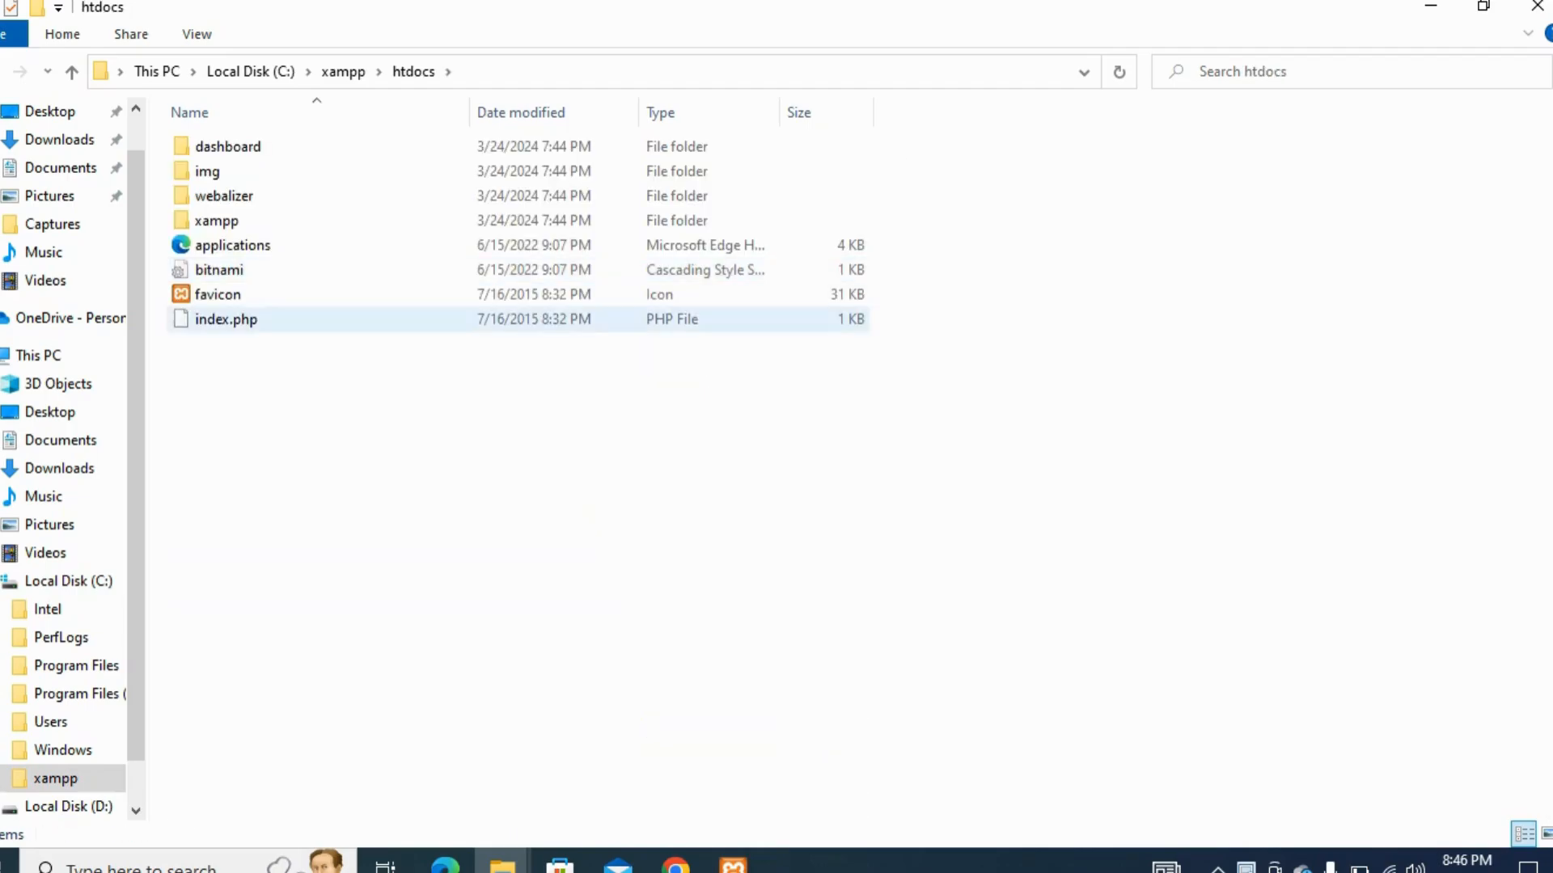
right_click(287, 347)
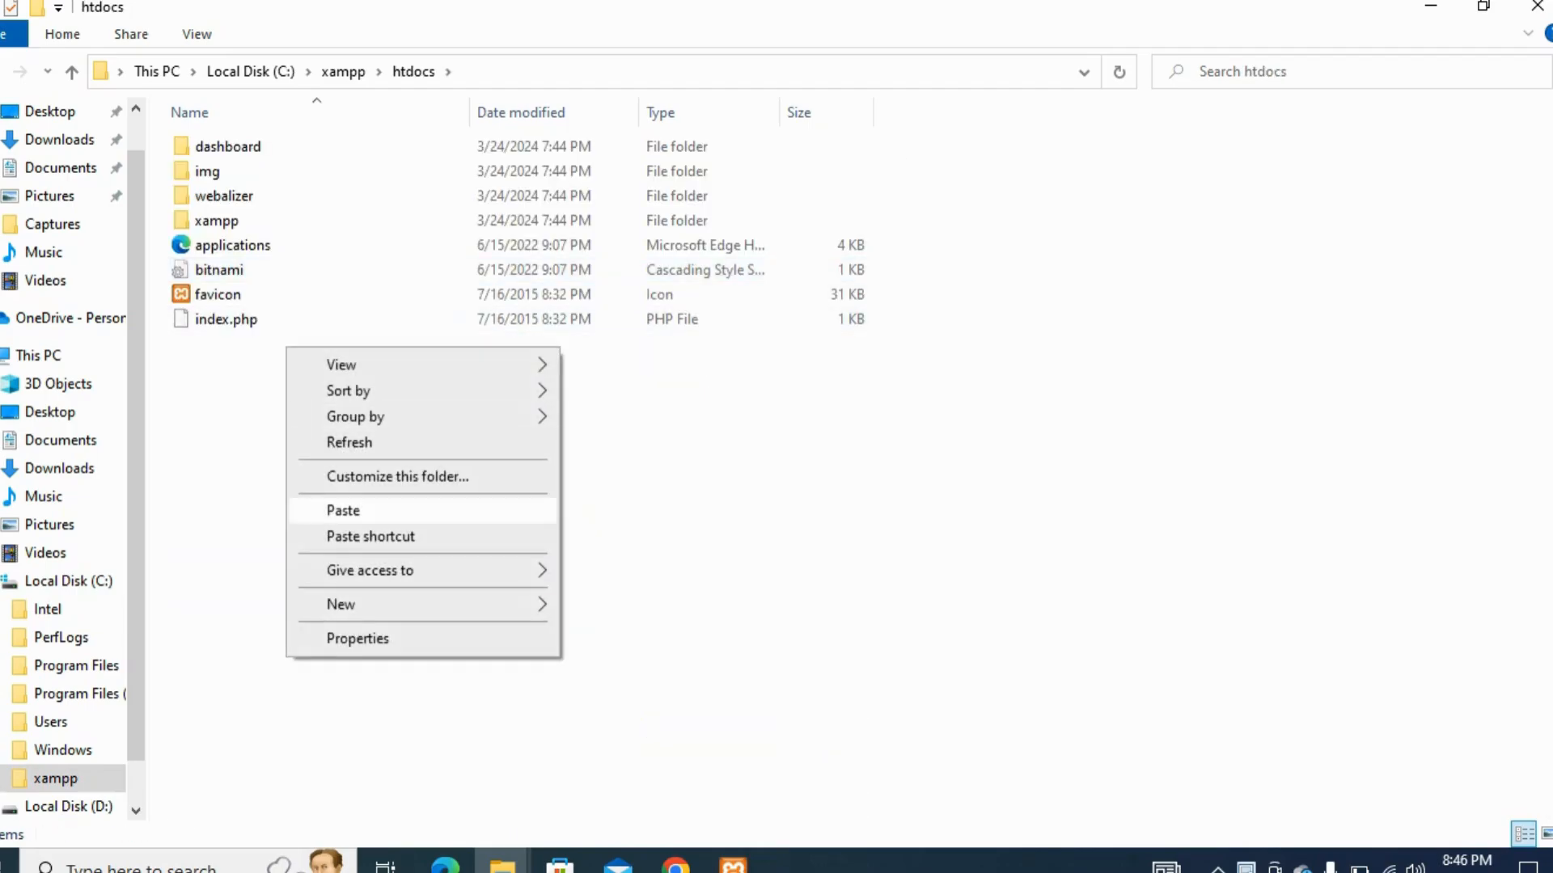
left_click(343, 511)
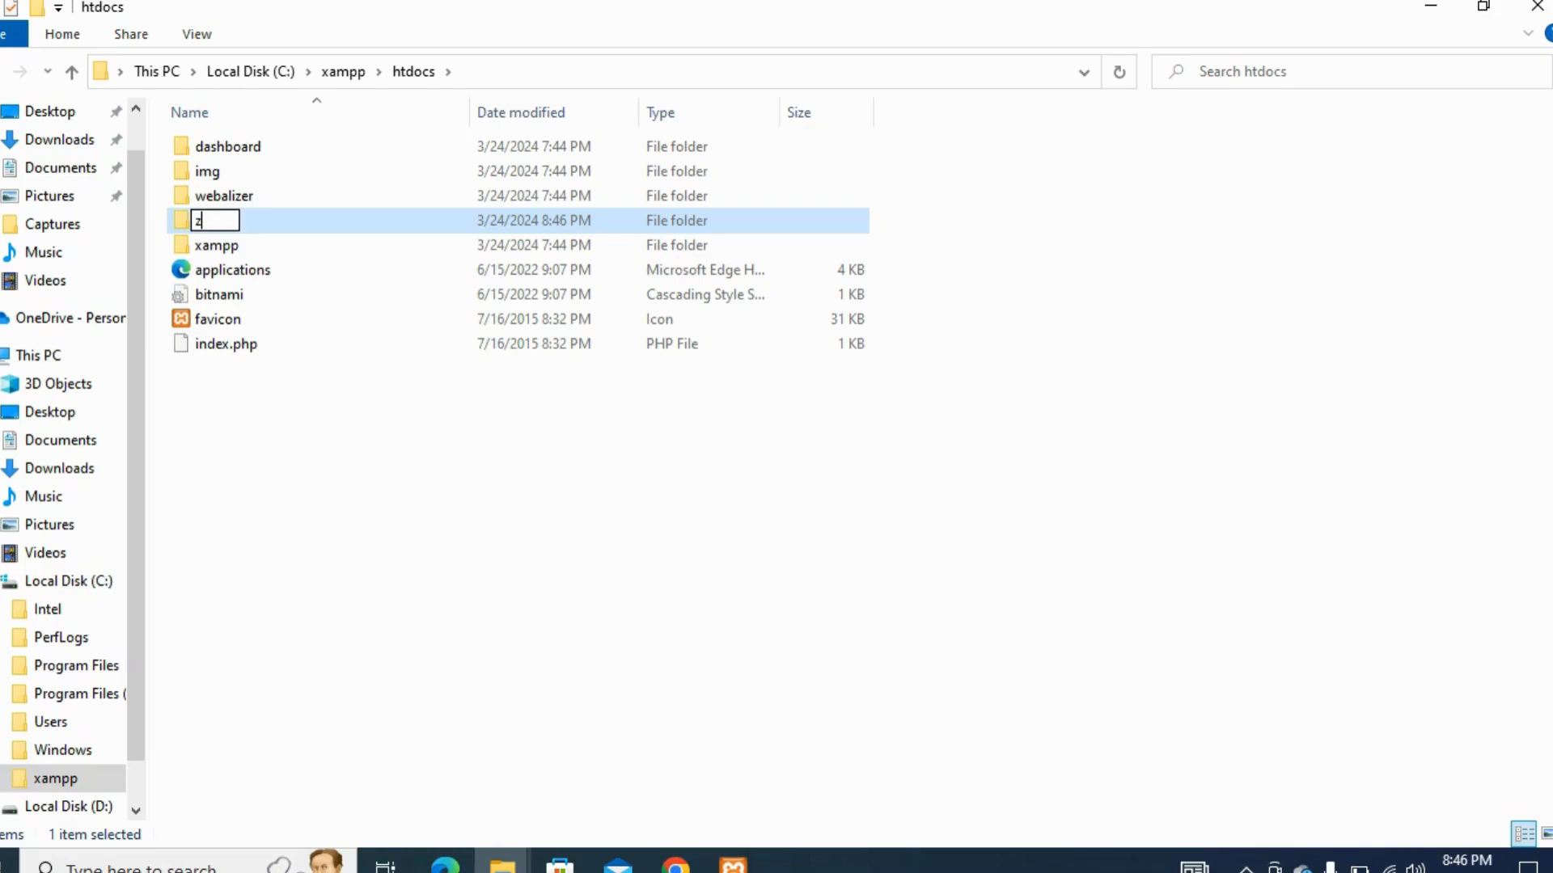
Rename the pasted WordPress folder in htdocs as seo5 and check the files in its wordpress subfolder
type("ai")
type("n")
key("BackSpace")
key("BackSpace")
key("BackSpace")
key("BackSpace")
type("s")
type("o")
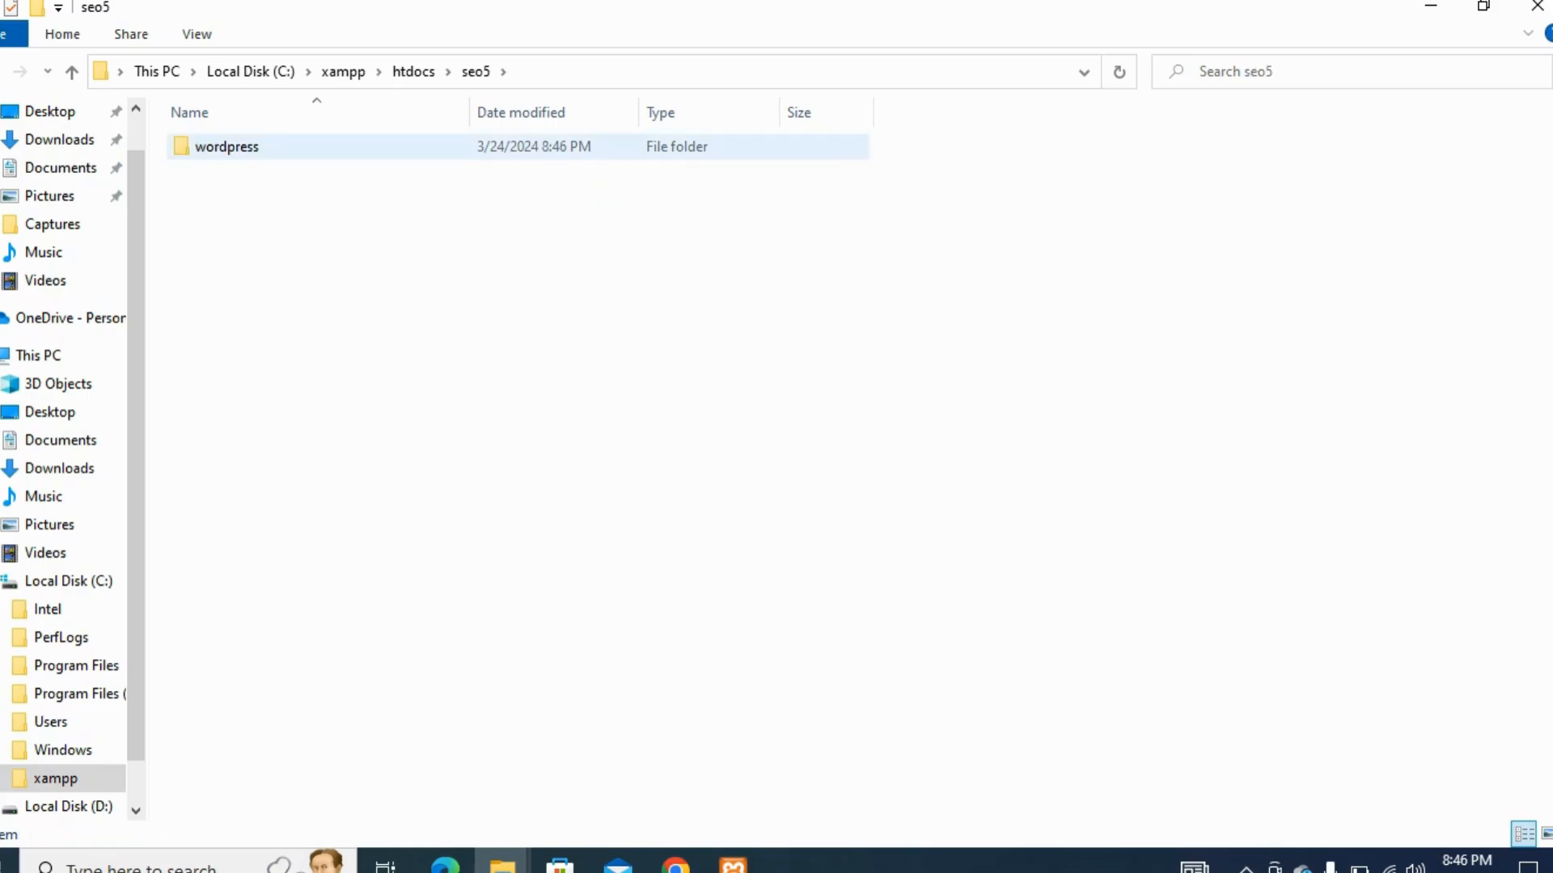
double_click(218, 149)
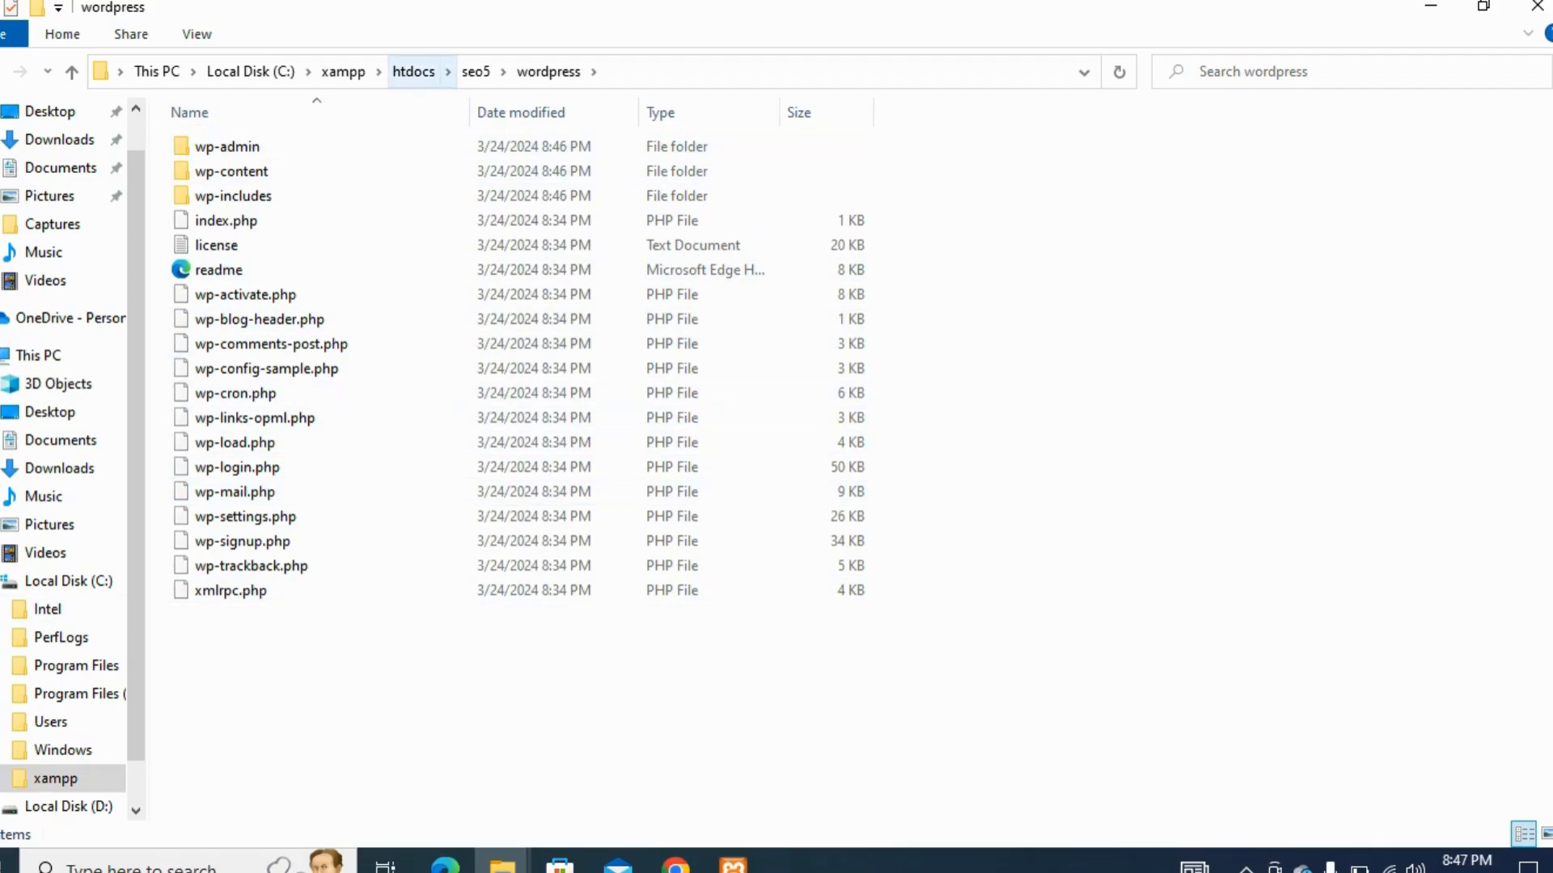
left_click(414, 72)
Switch to the XAMPP Control Panel and open phpMyAdmin through the MySQL module's admin page
left_click(1431, 6)
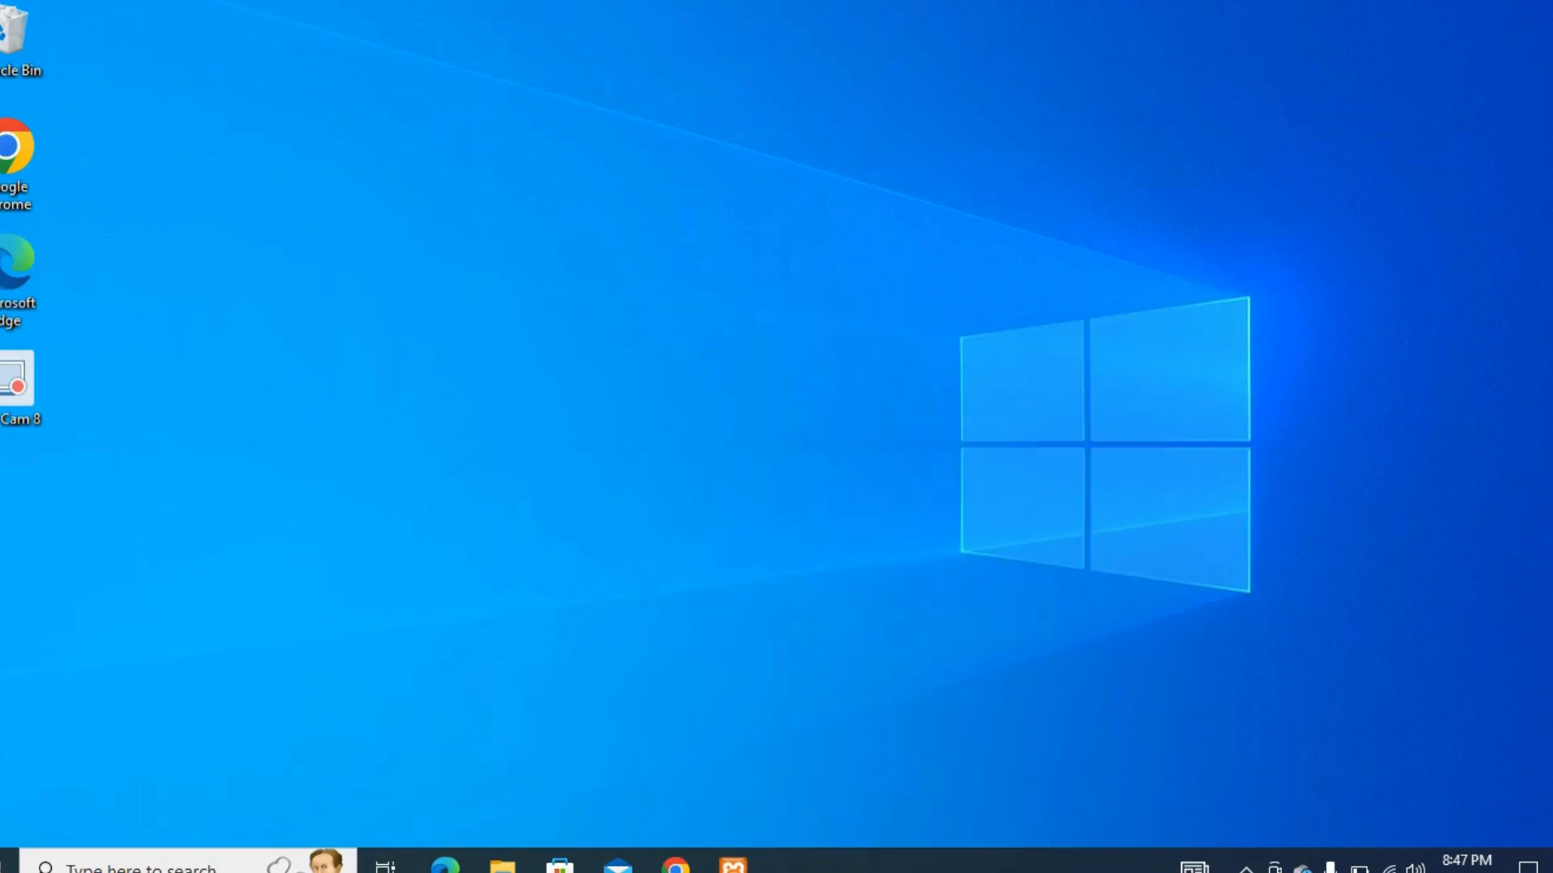
left_click(732, 866)
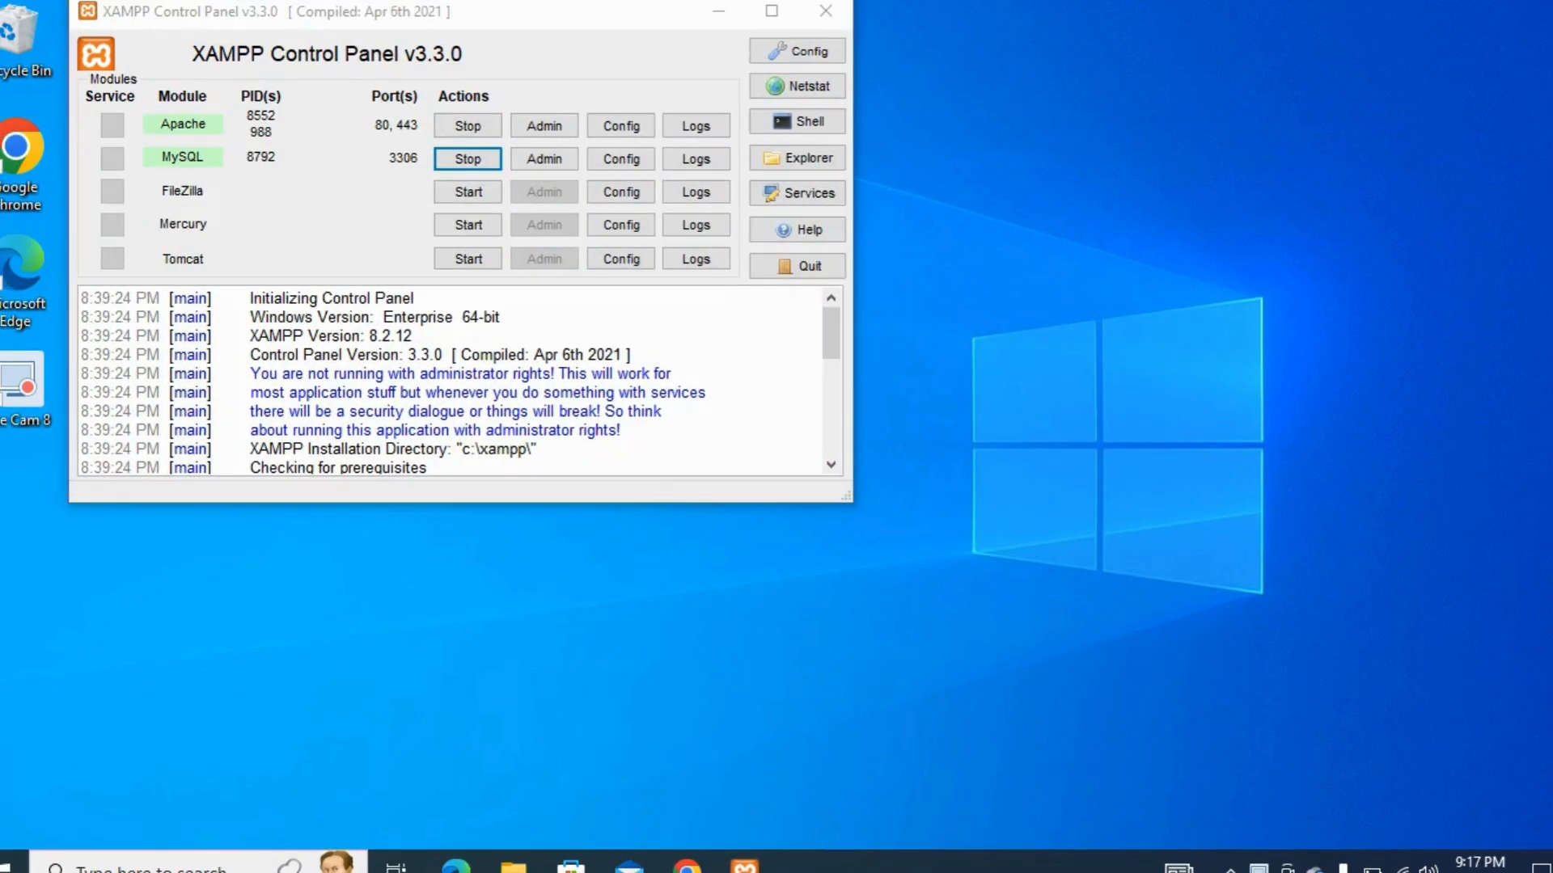
left_click(545, 159)
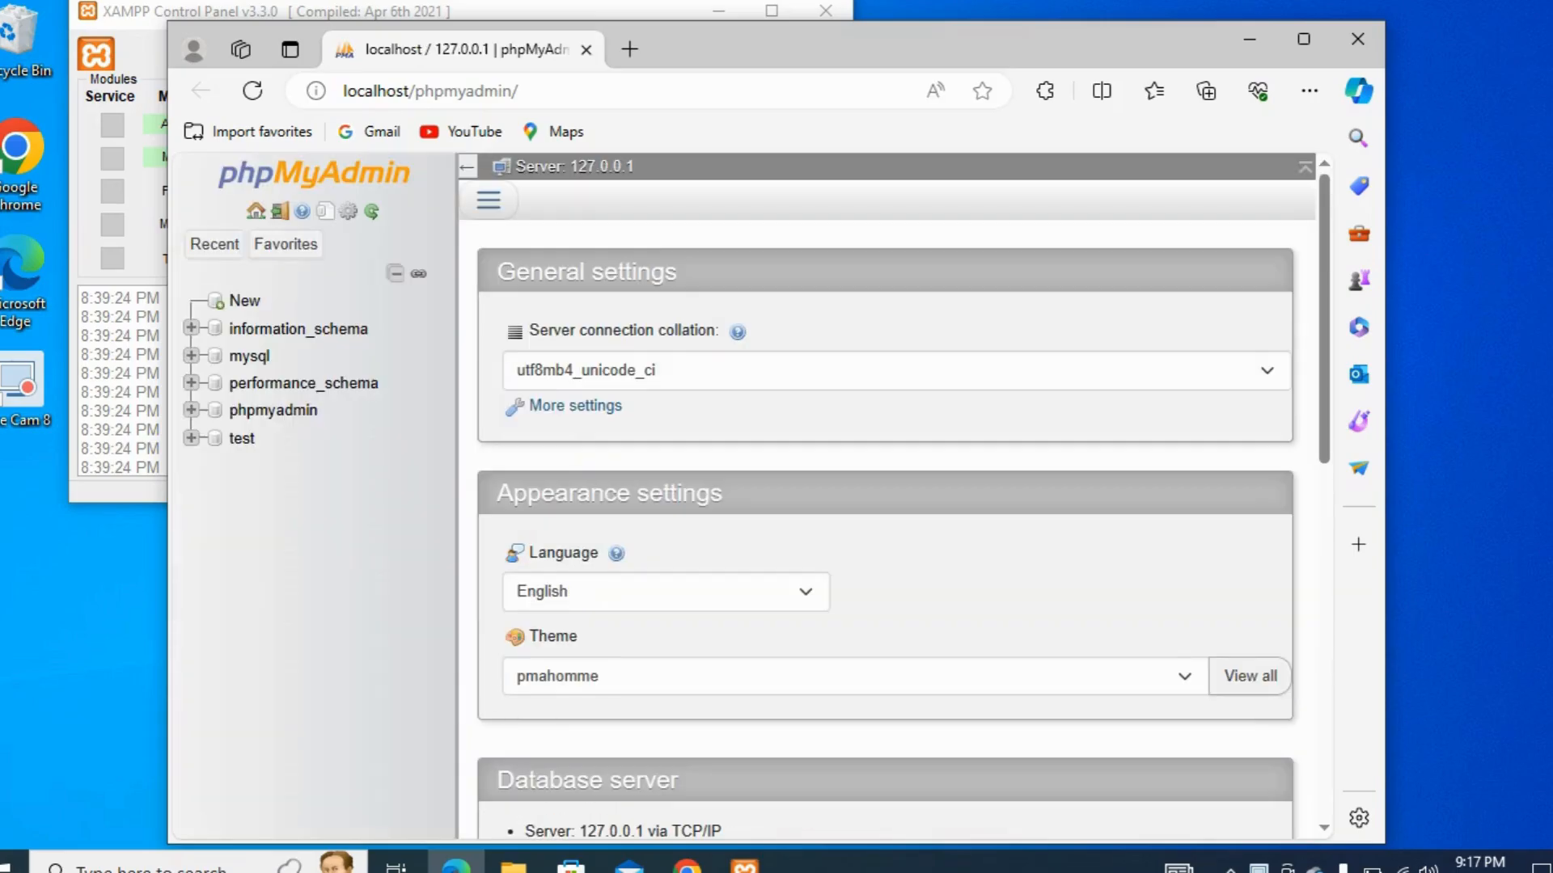
Create a new database named wordpres with the utf8mb4_general_ci collation
left_click(242, 301)
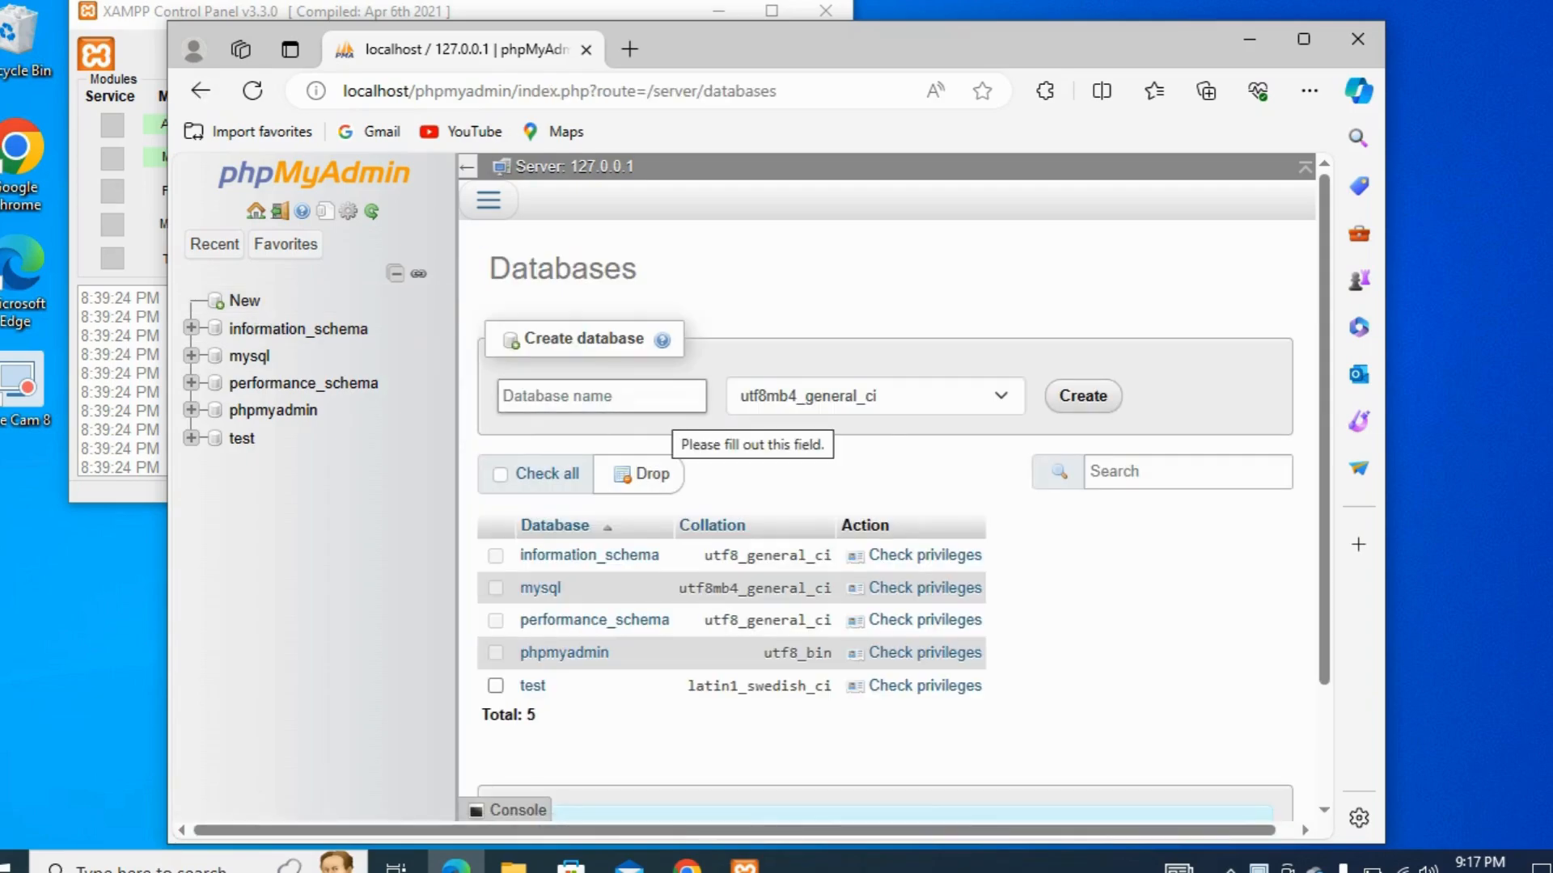
left_click(671, 398)
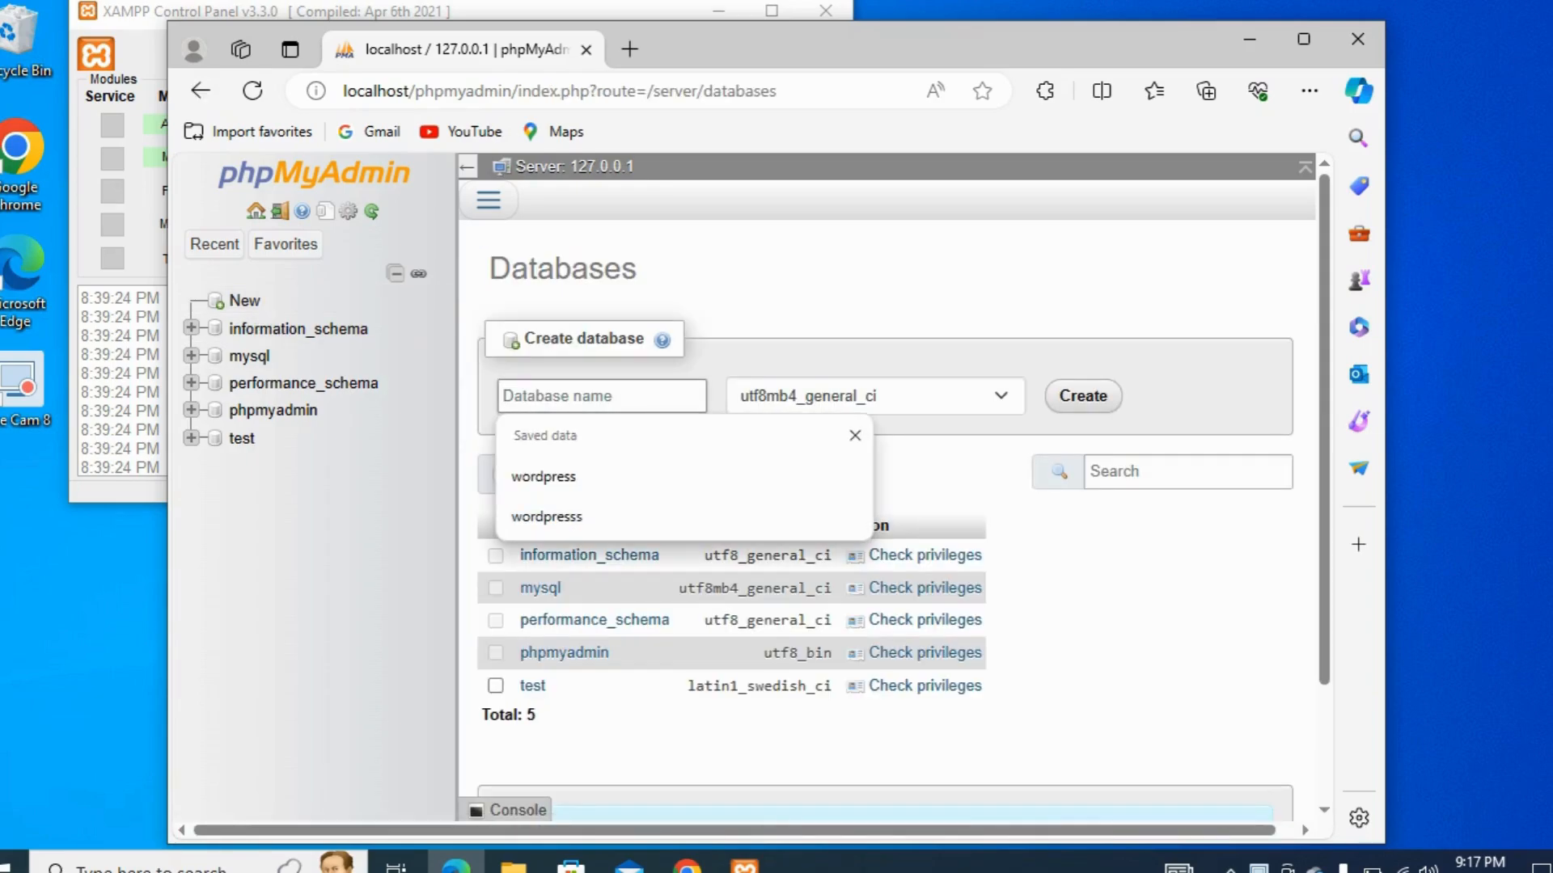
type("wordpress")
key("Return")
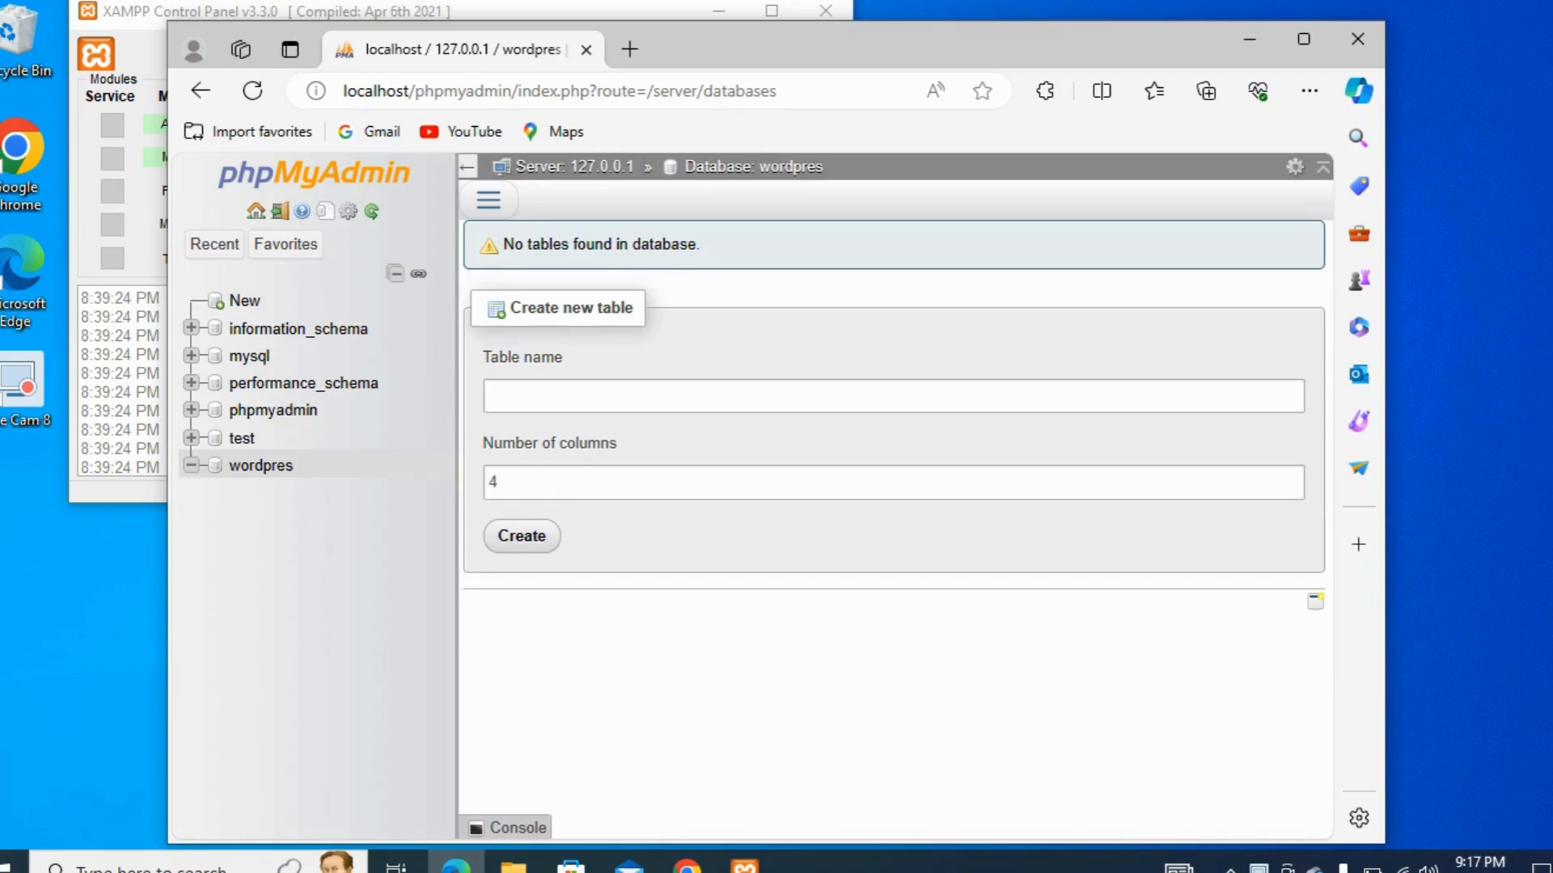
Put the open windows away, switch to Chrome, and load localhost/seo5 in a new tab
left_click(1250, 39)
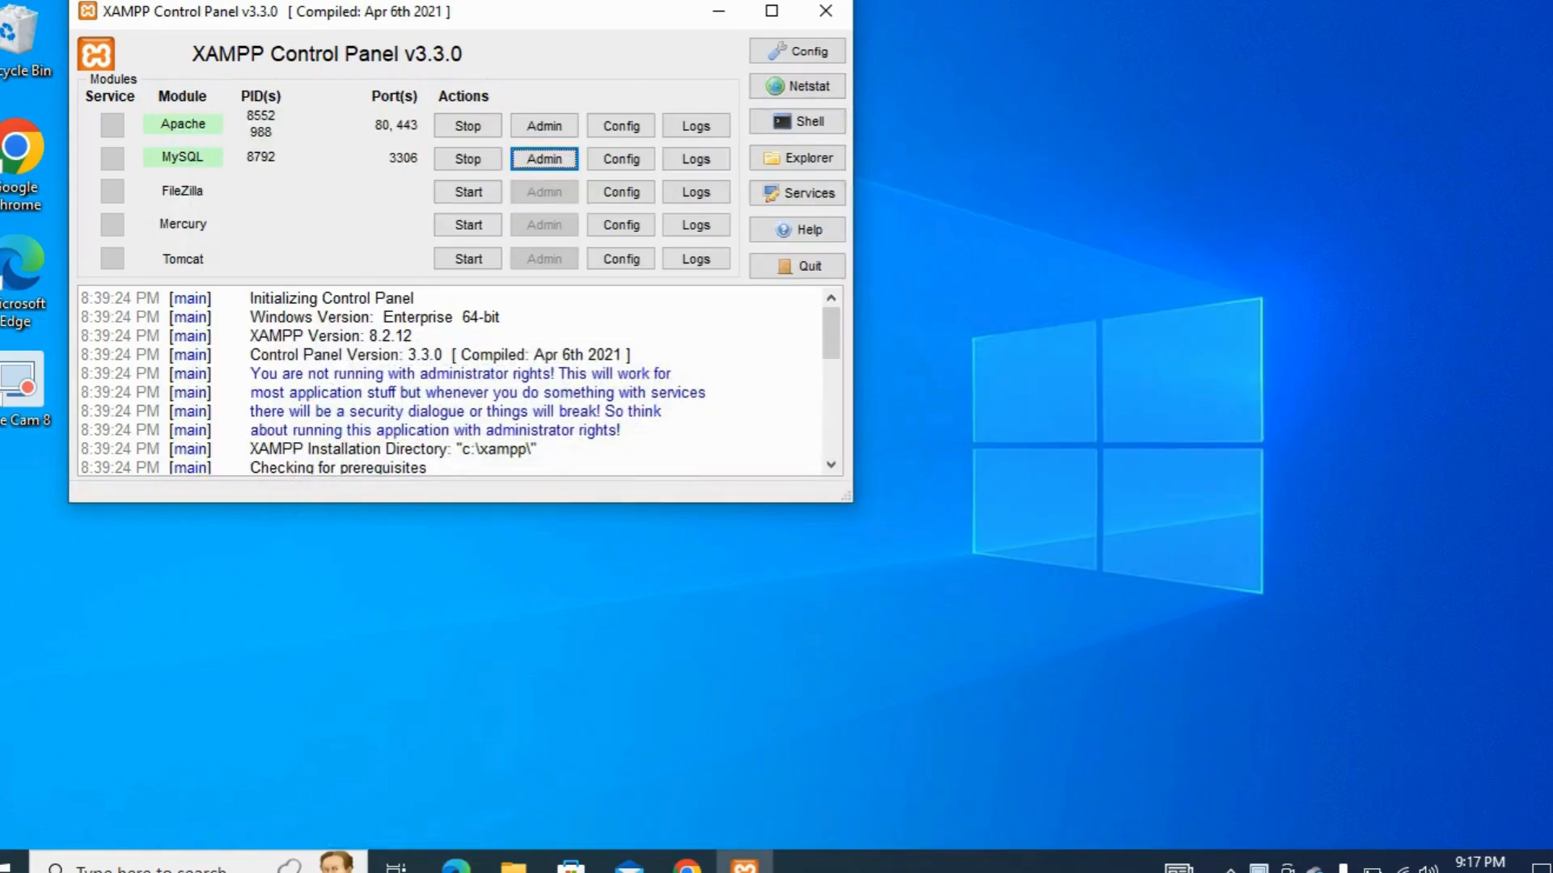
left_click(717, 11)
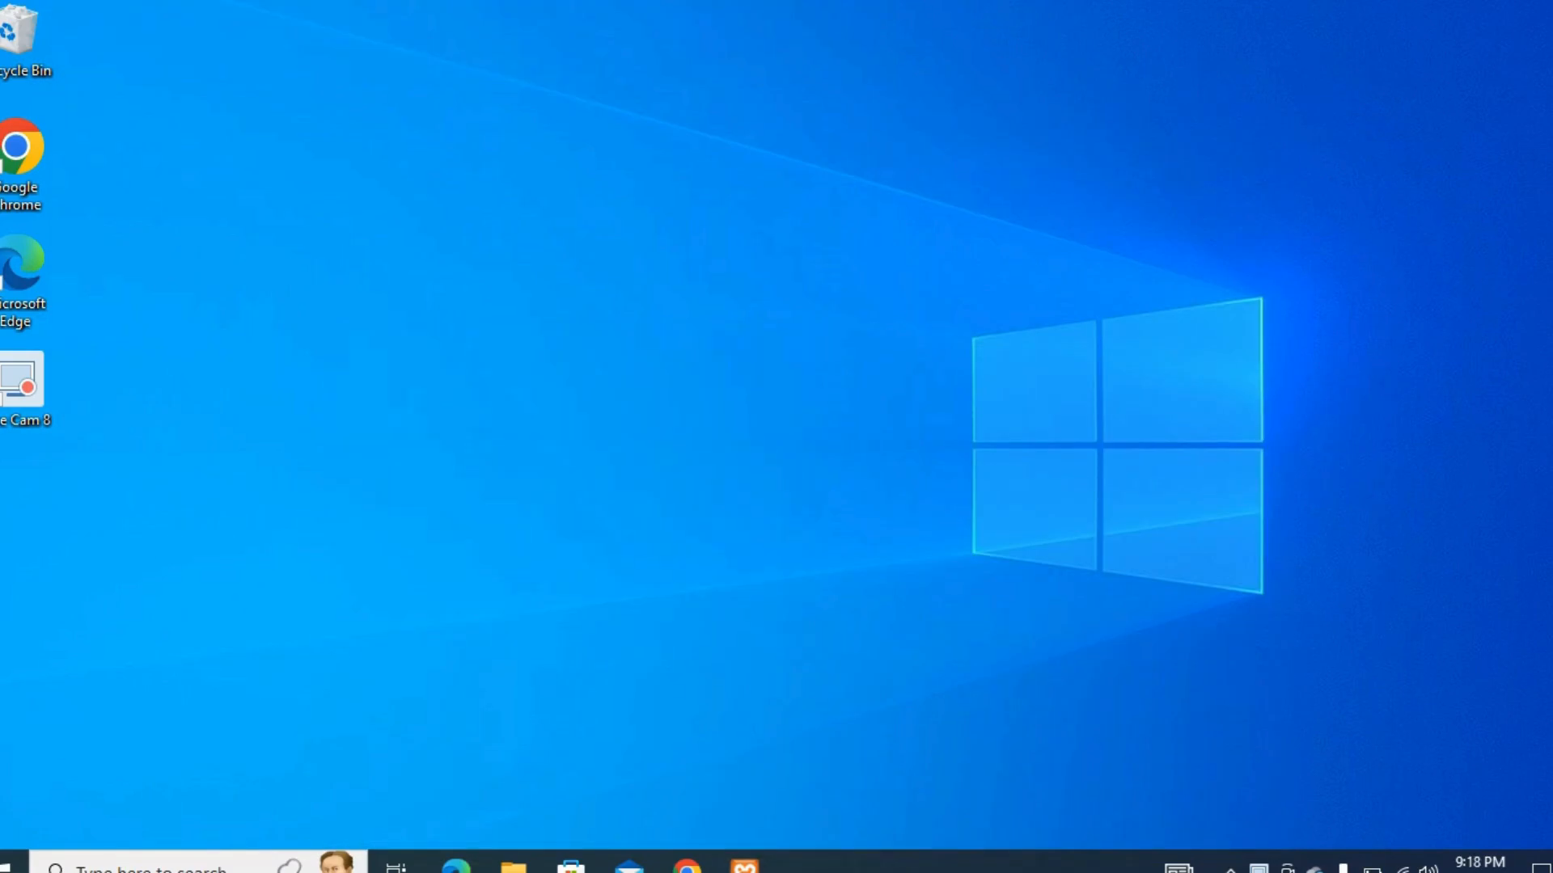
left_click(686, 862)
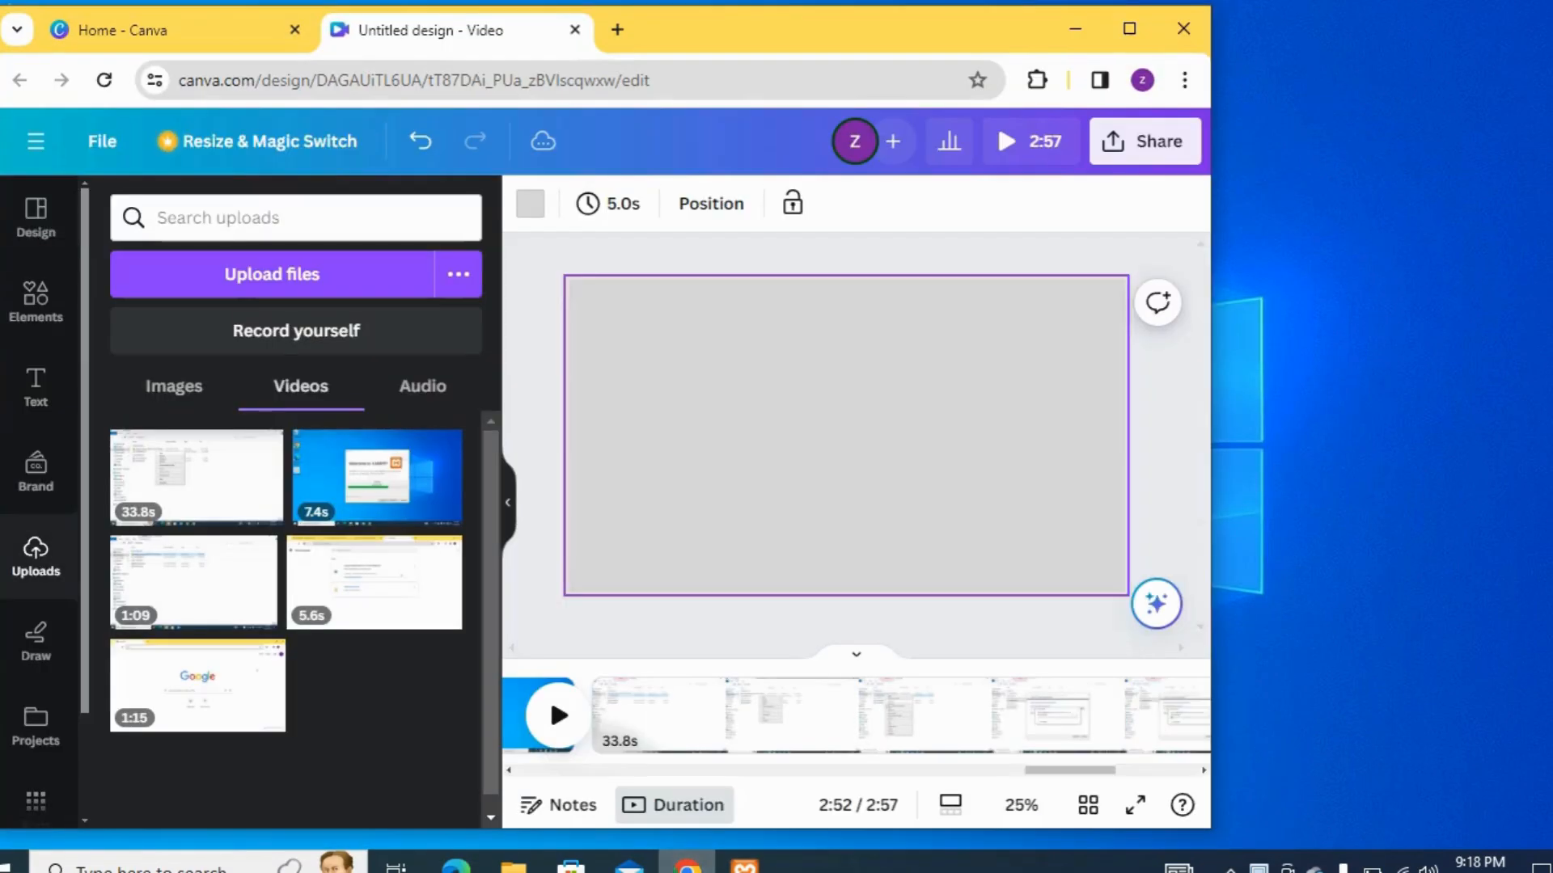
key("ctrl+t")
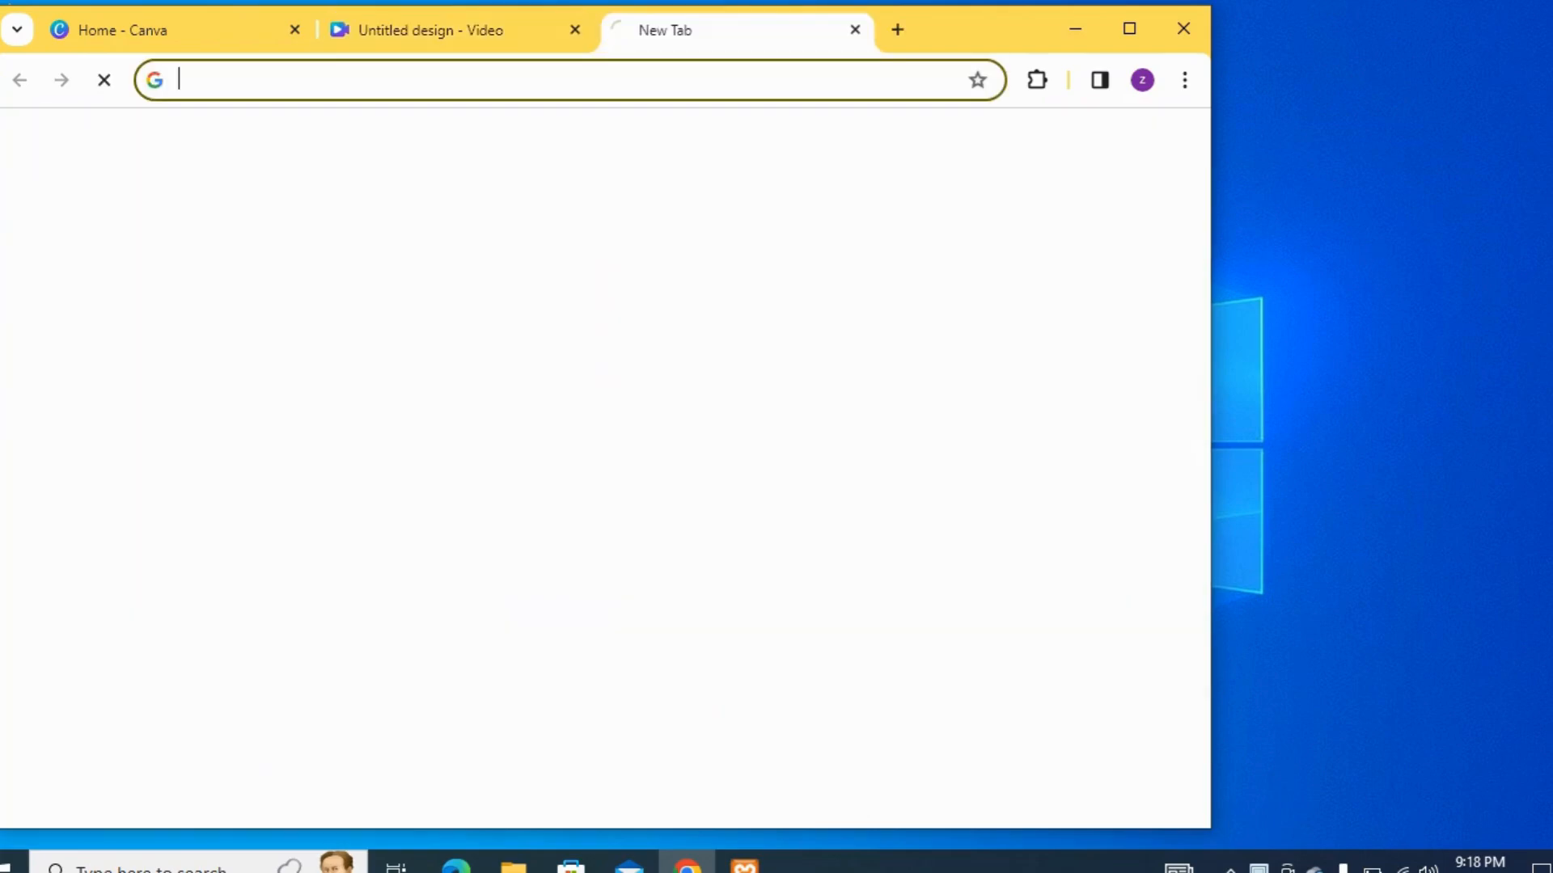
left_click(1130, 30)
left_click(727, 67)
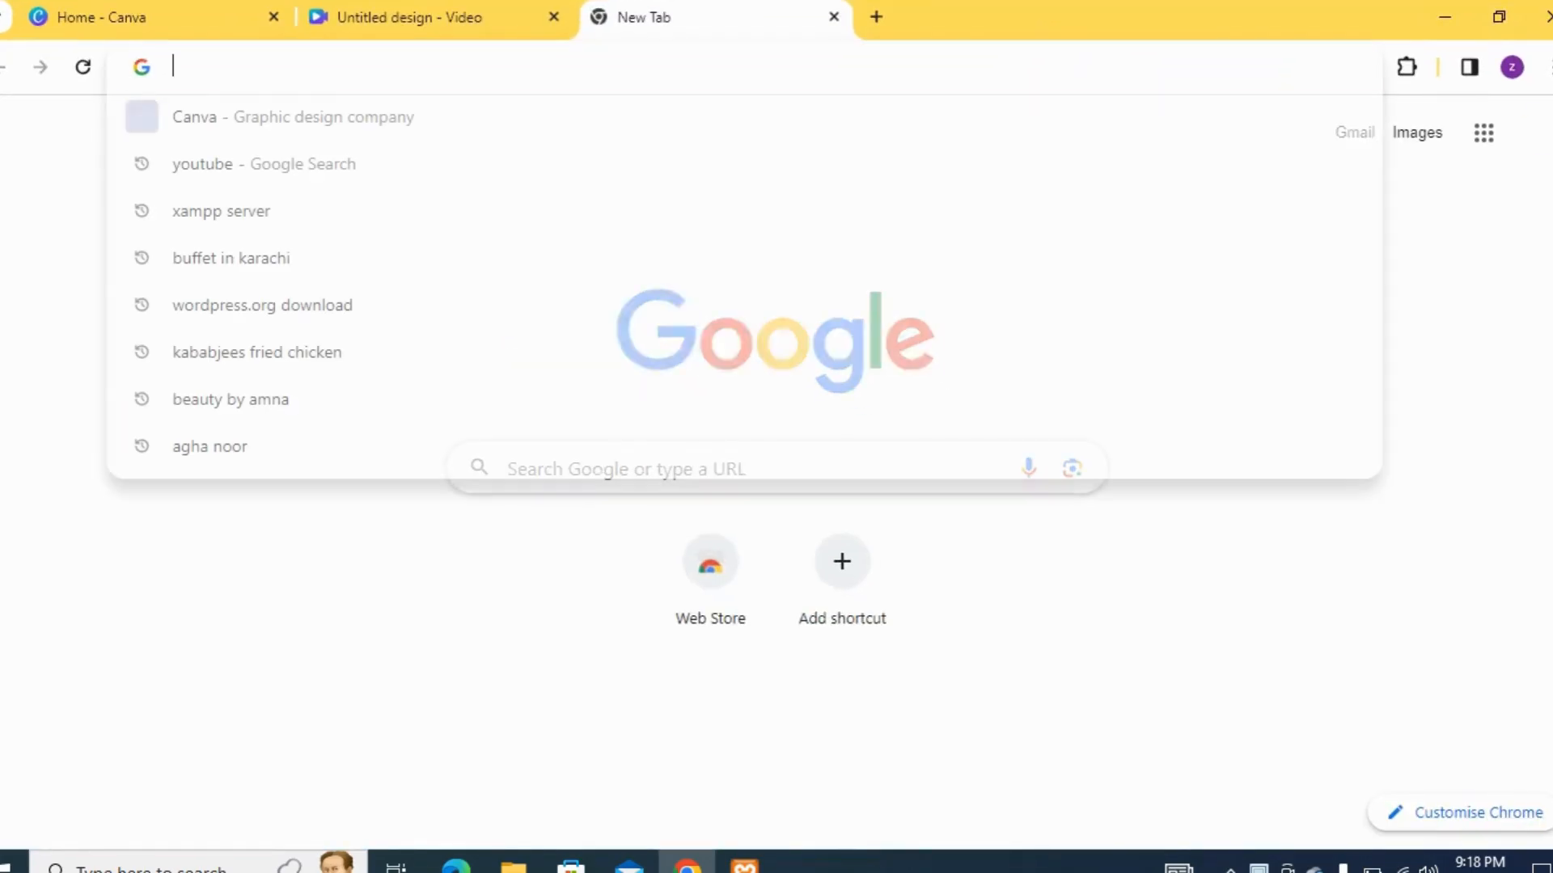
type("loc")
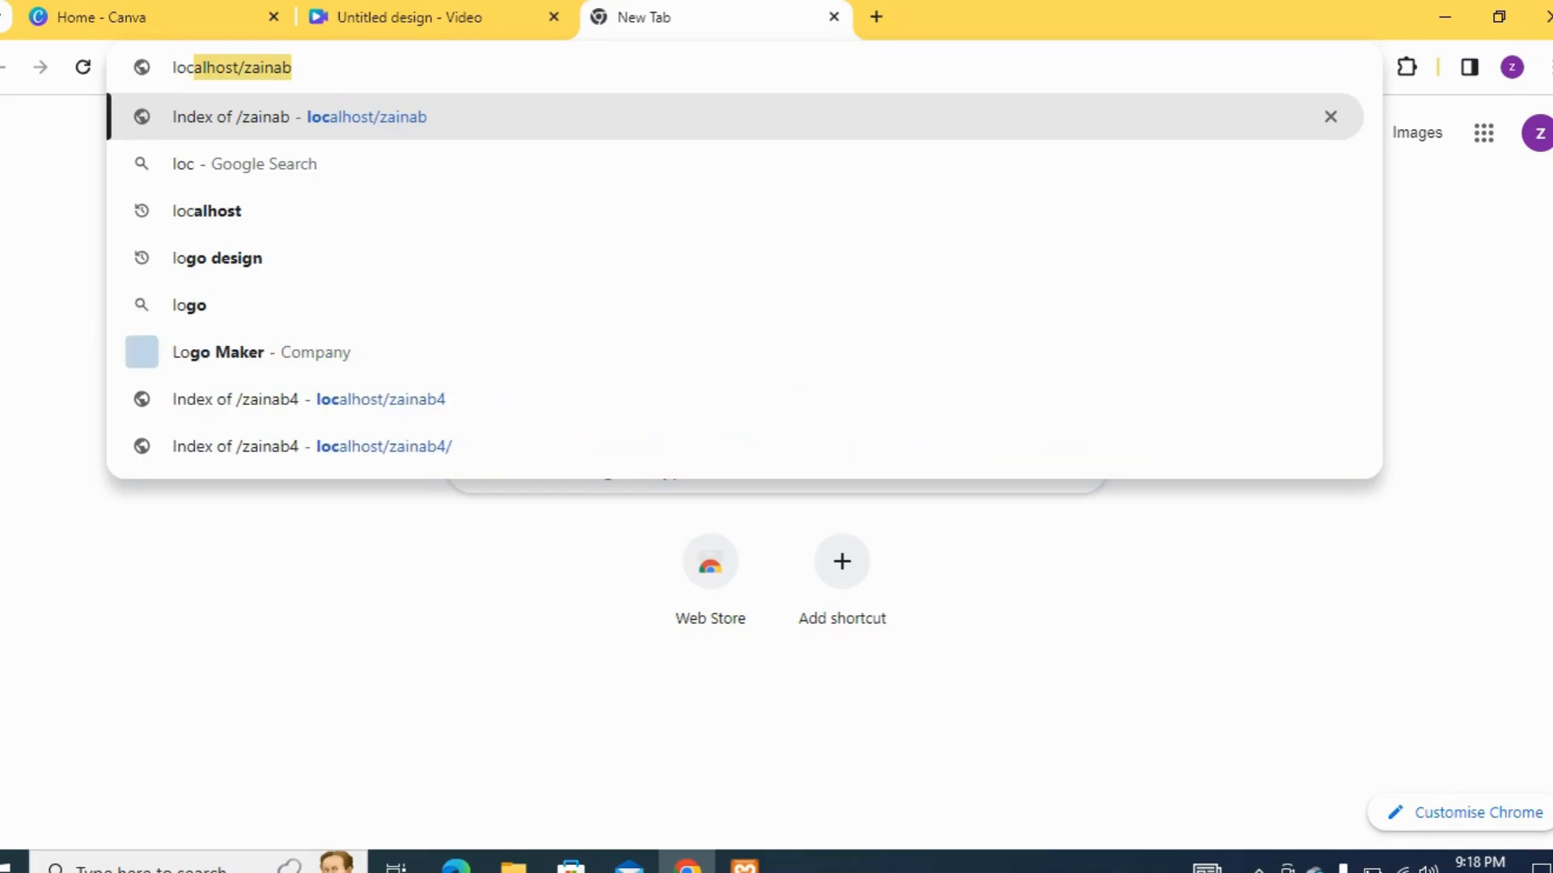
type("al")
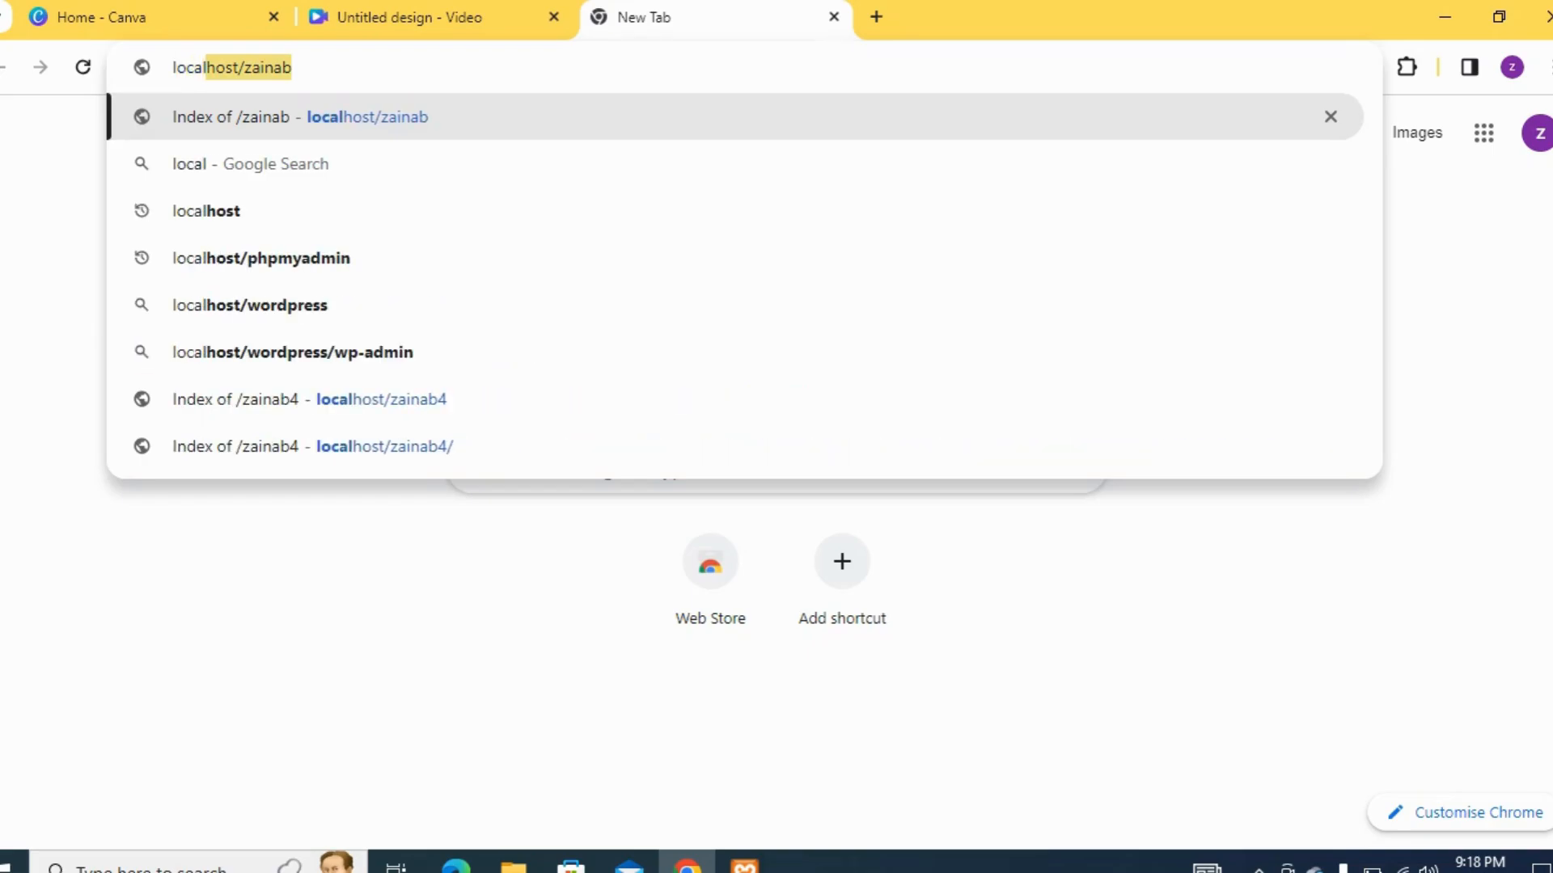
type("host")
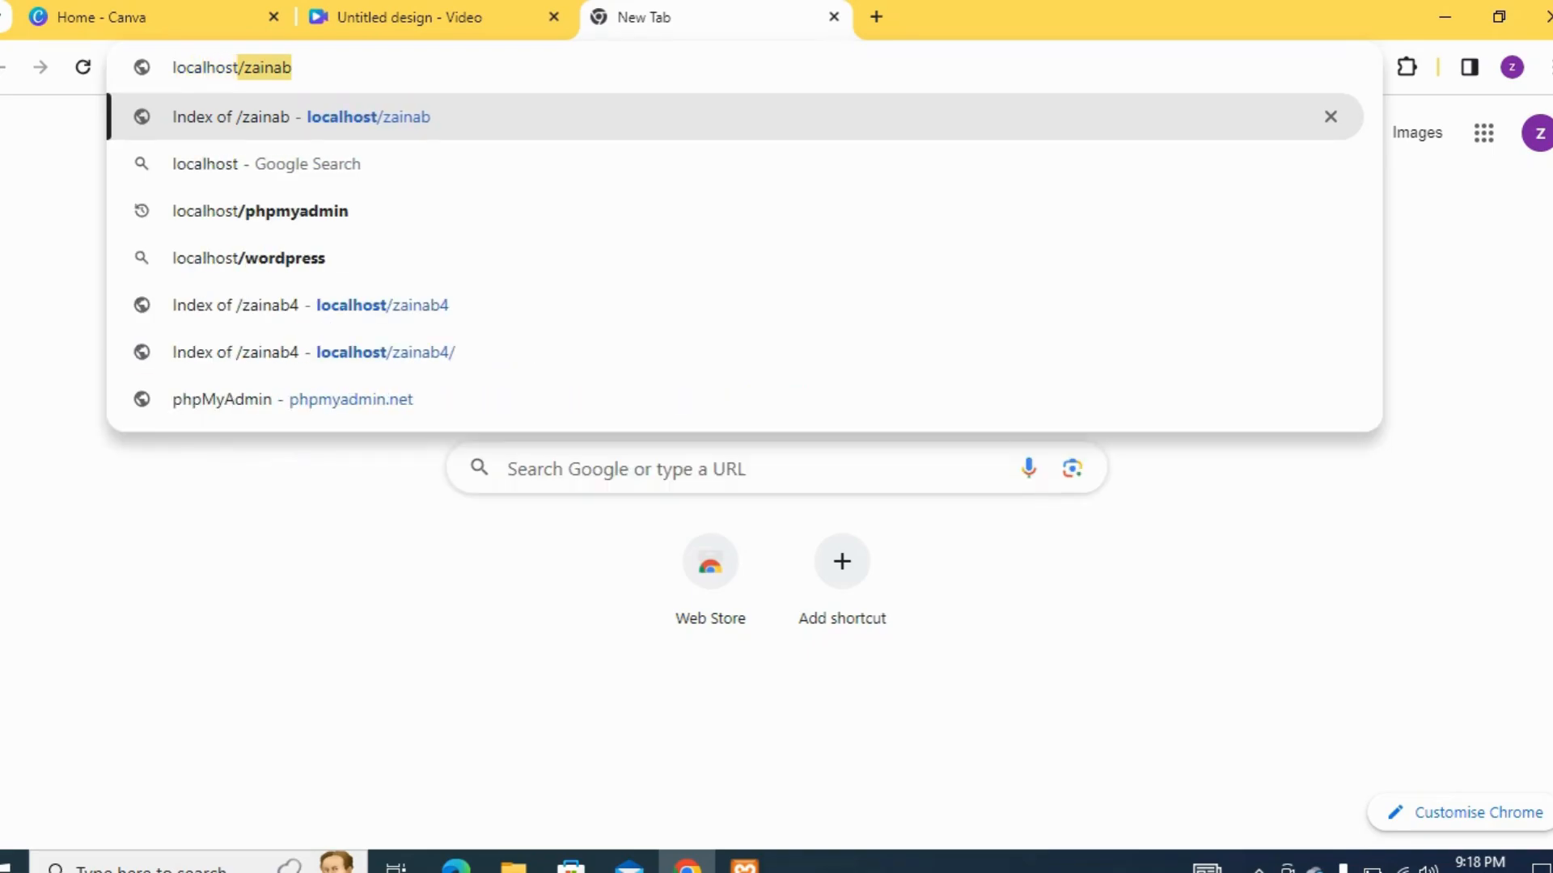
type("/")
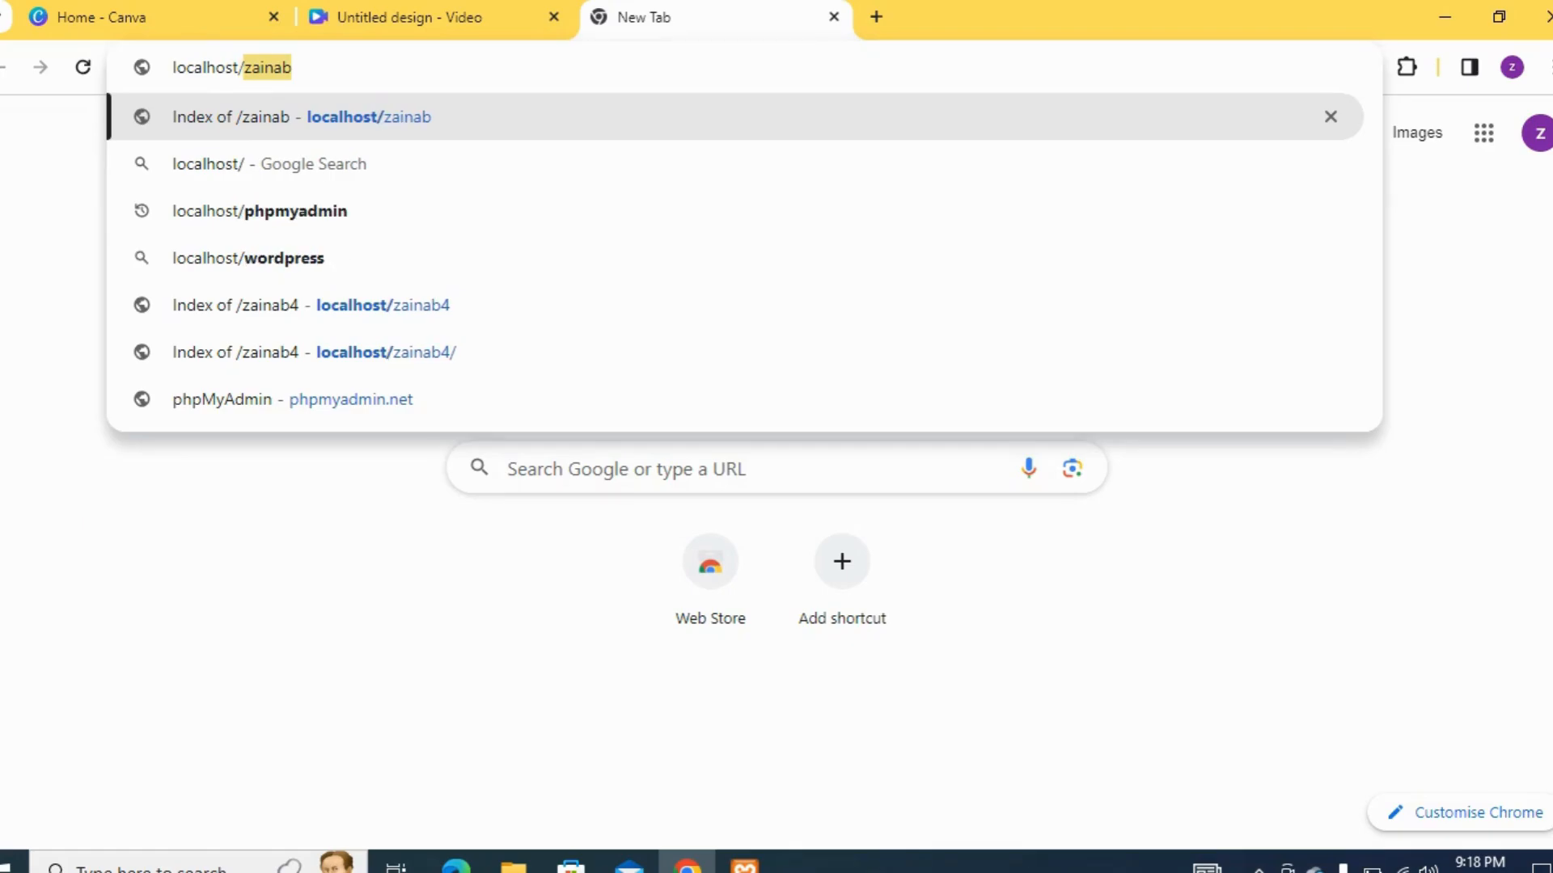
type("seo5")
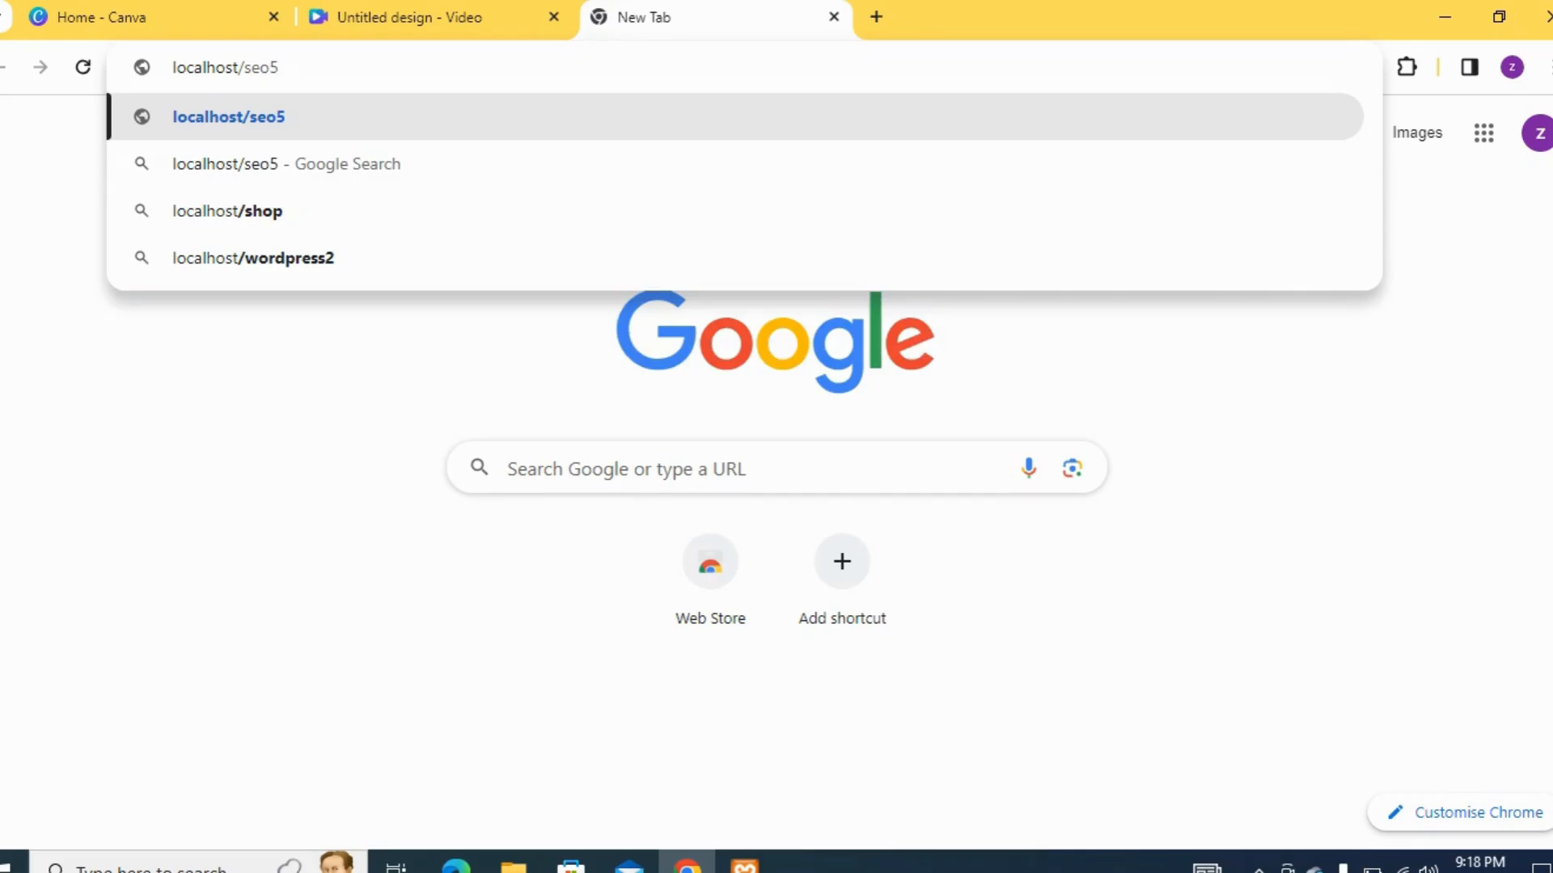
key("Return")
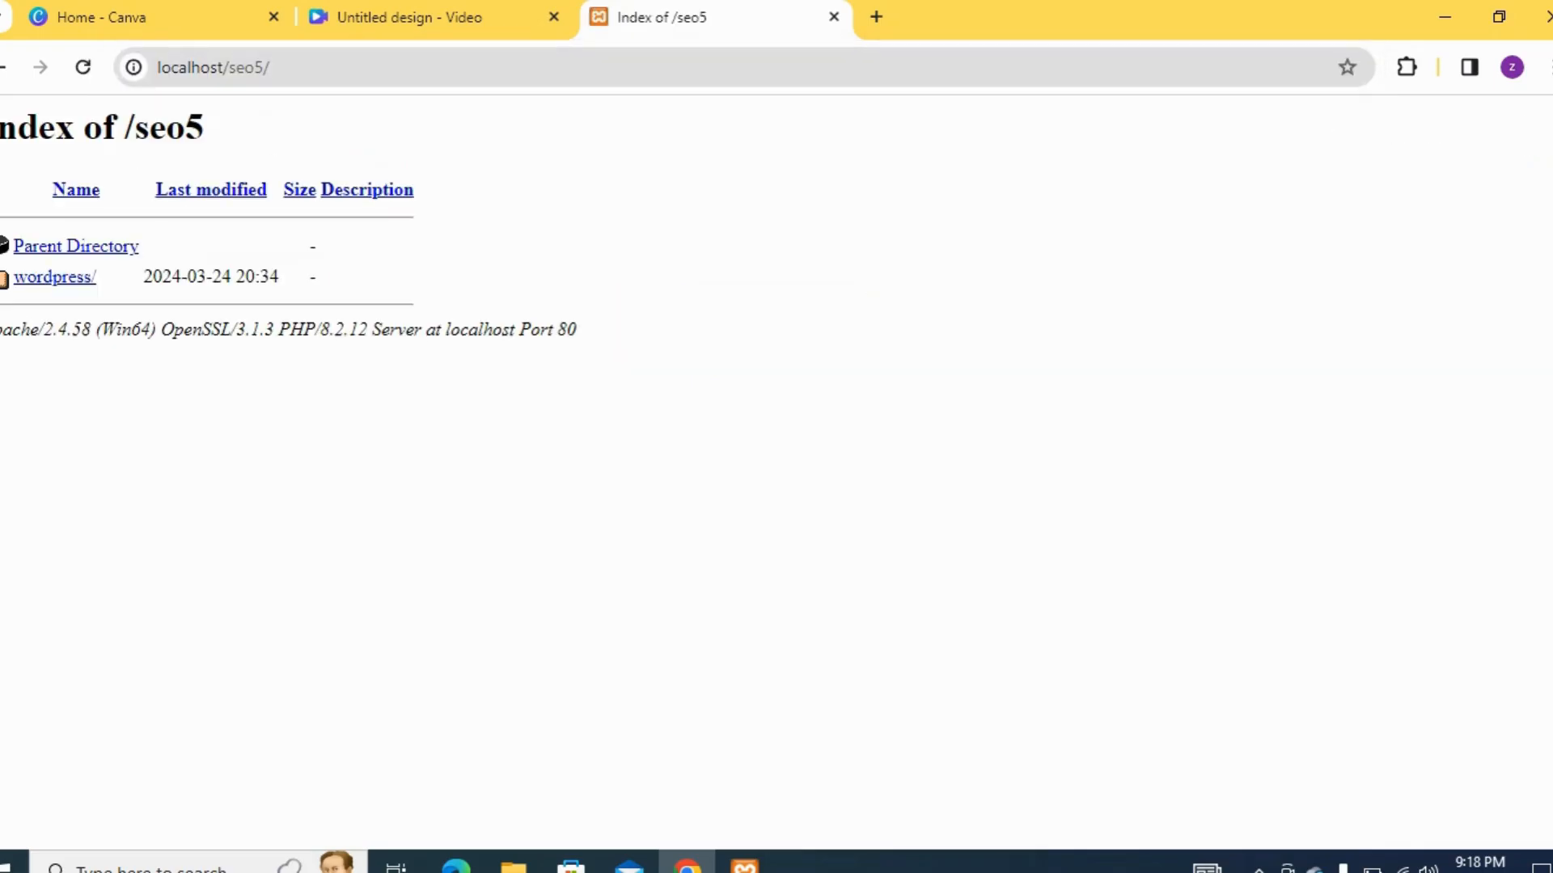
Launch the WordPress setup from the wordpress directory, choose English (United States), and proceed to the database connection form
left_click(54, 277)
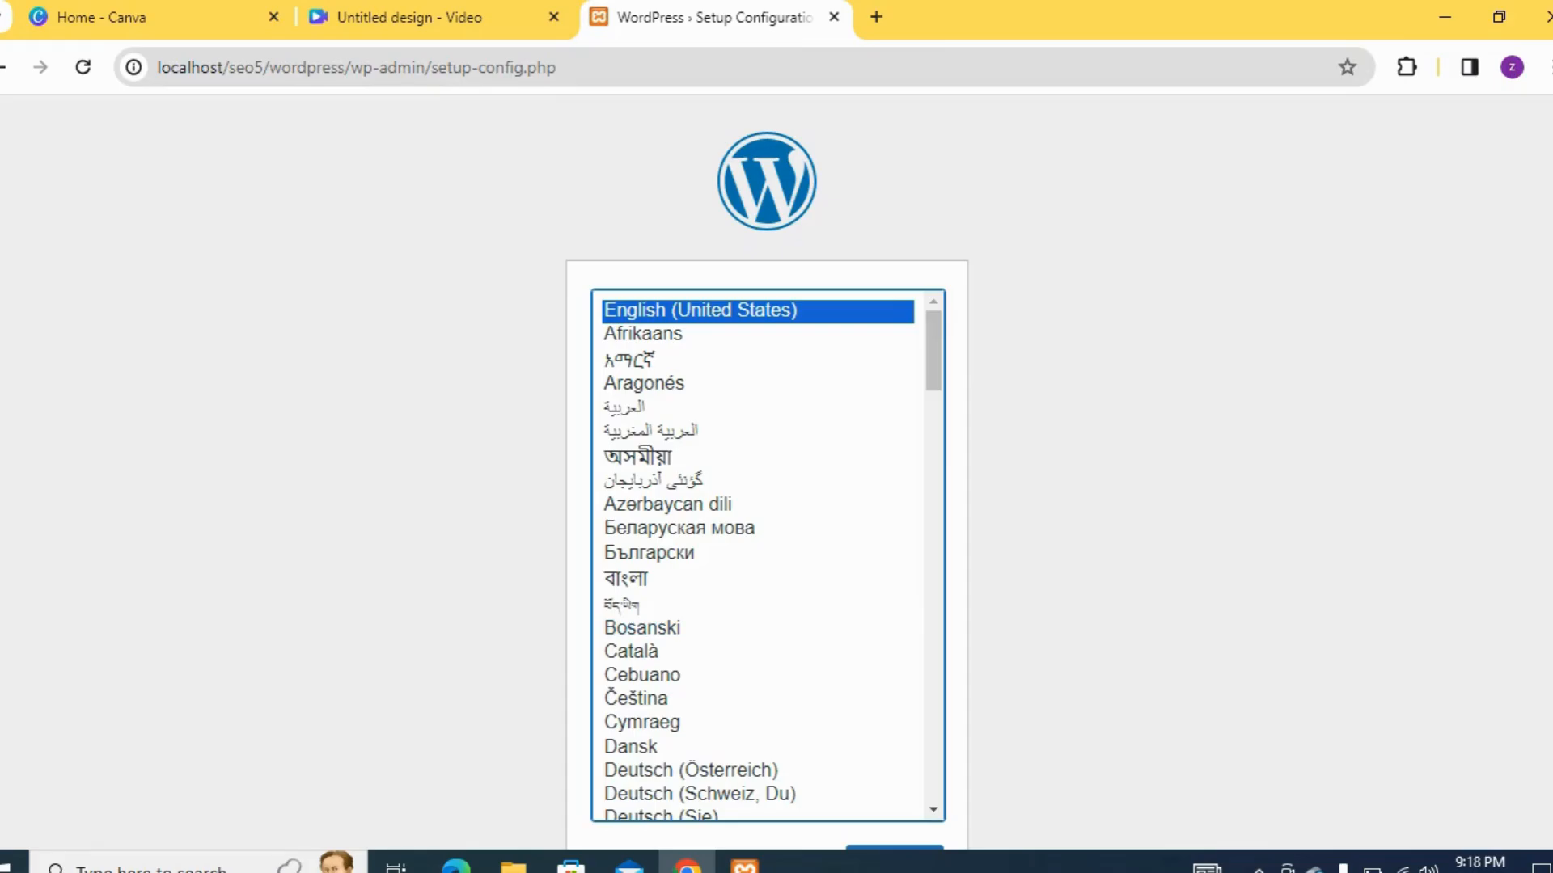
scroll(767, 473, "down", 1)
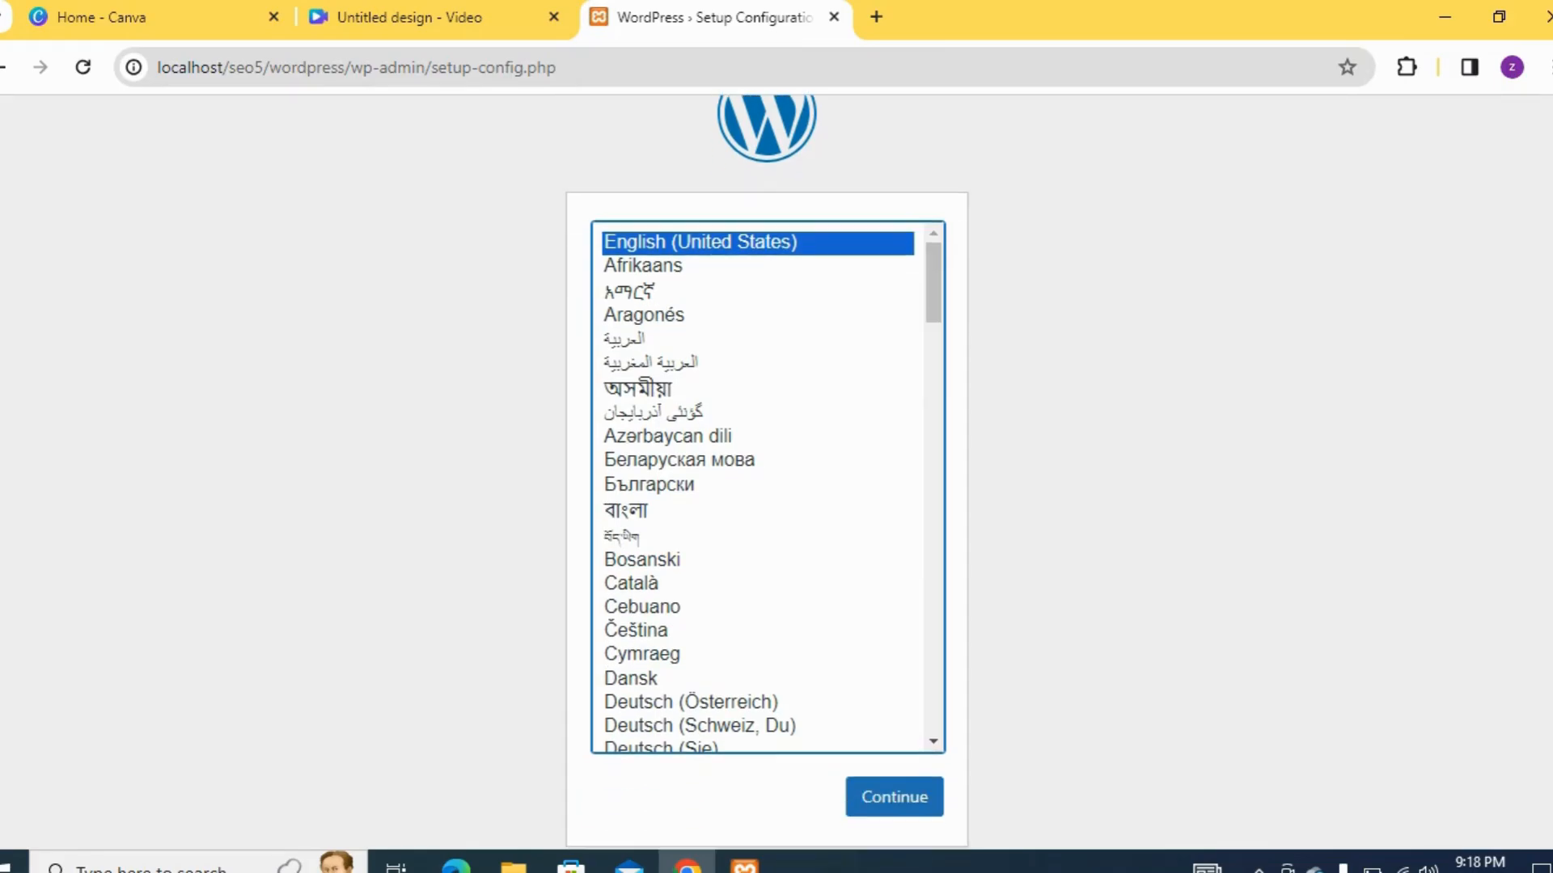
left_click(894, 796)
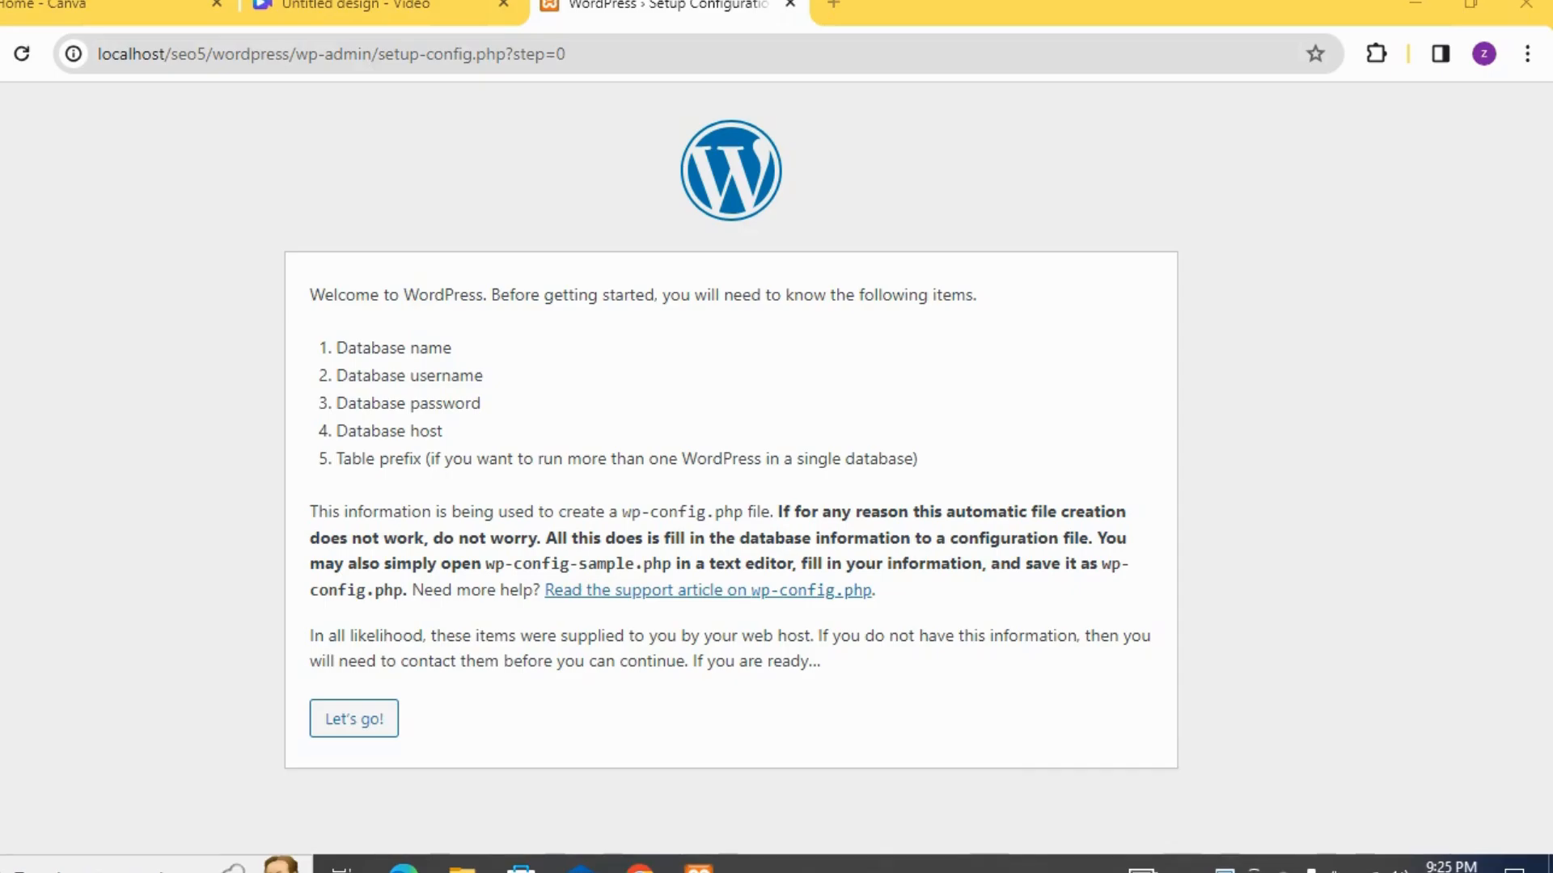
left_click(353, 718)
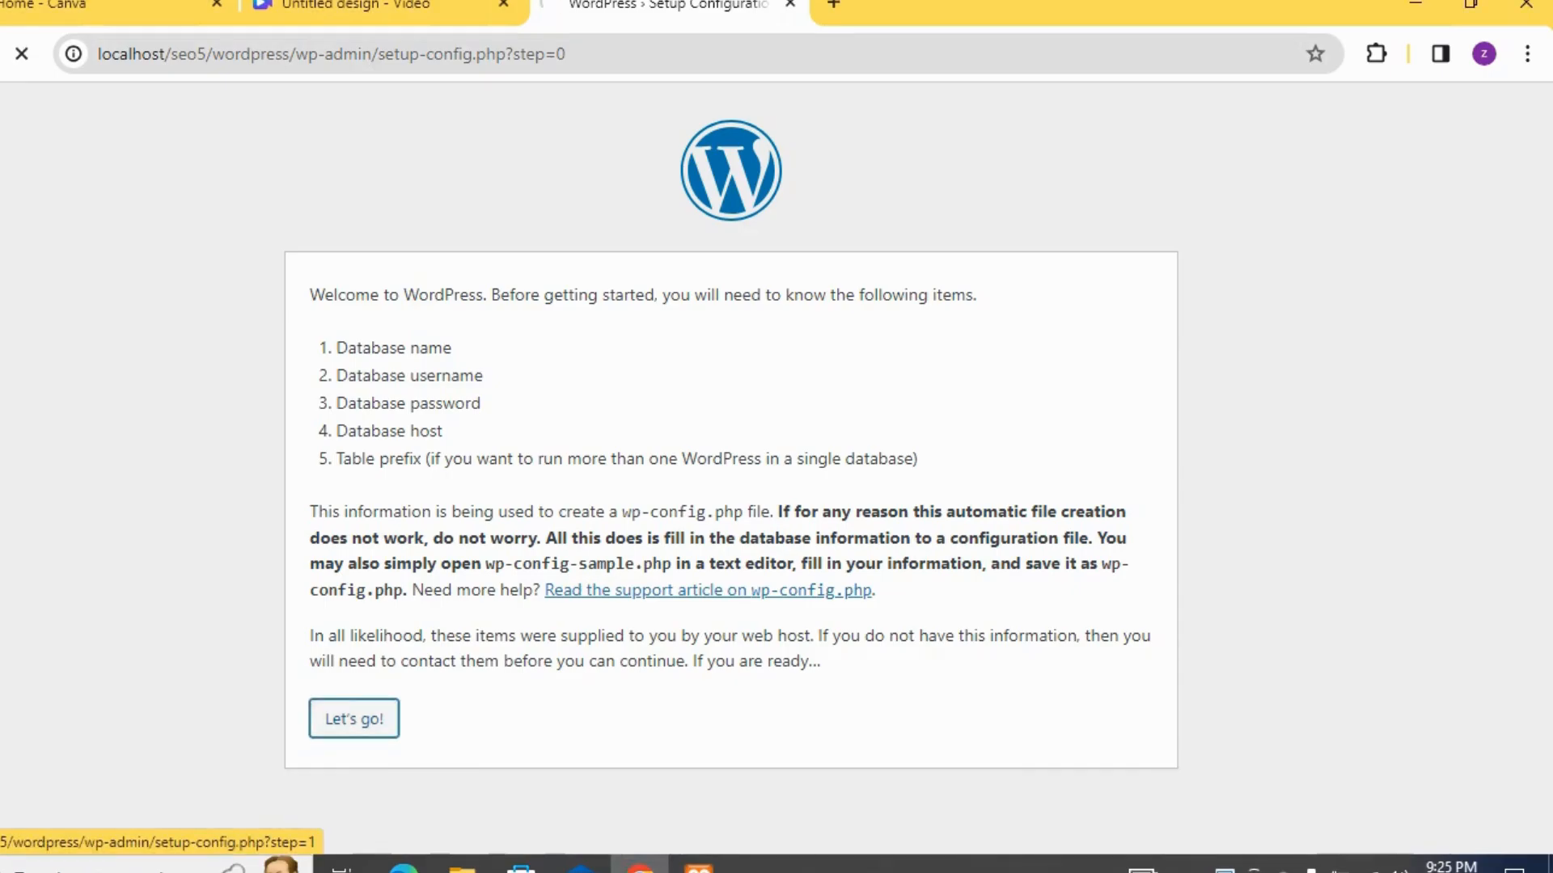
Submit the connection details with database name wordpres, username root and the password left blank, and run the installation
key("Down")
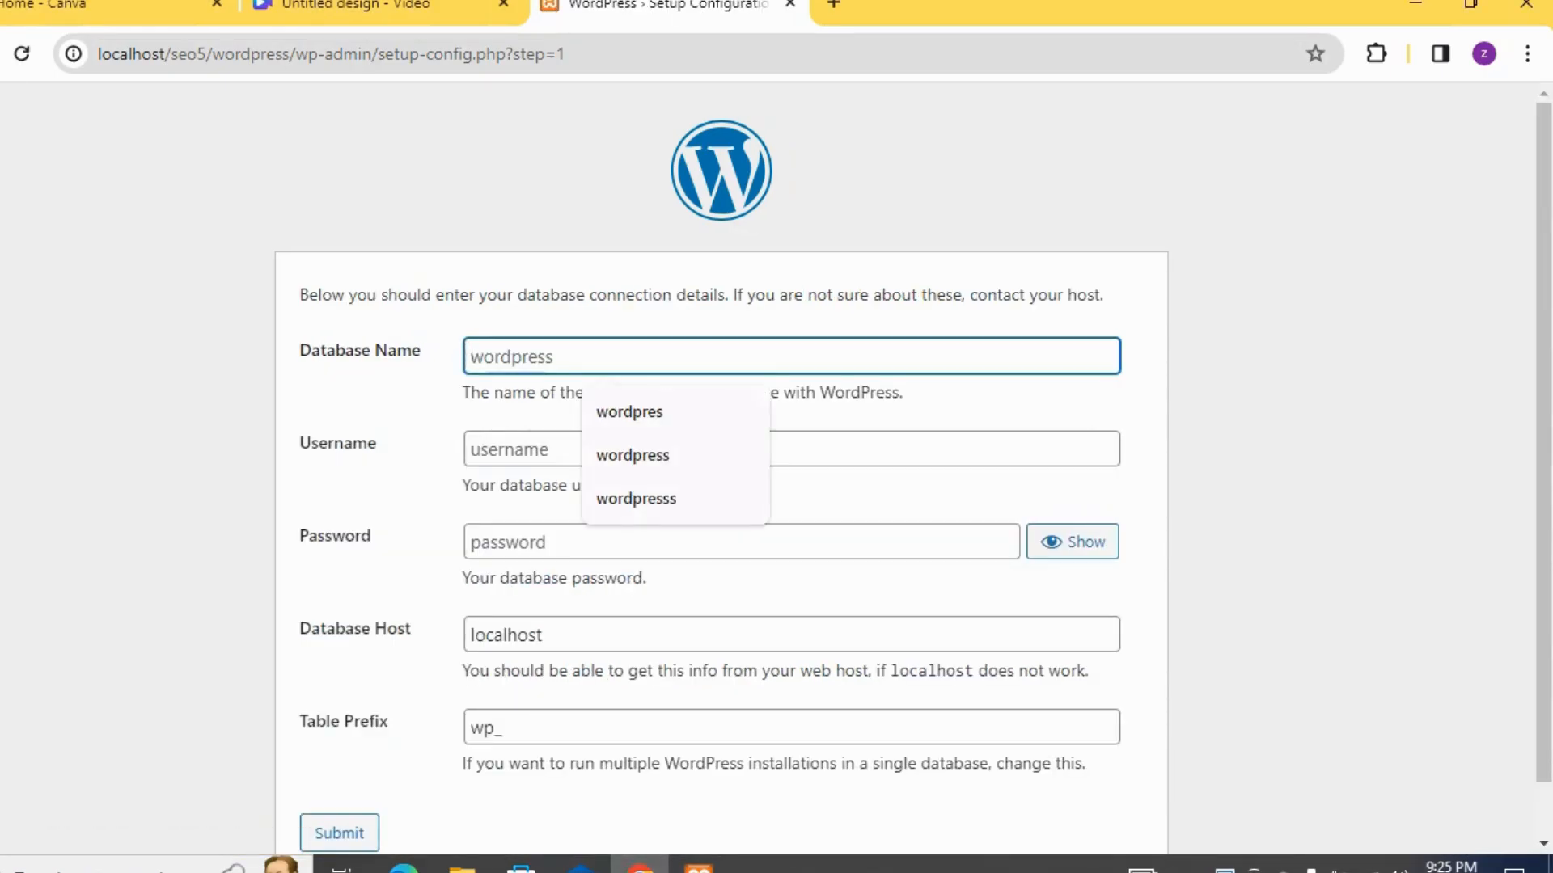
key("Down")
key("Return")
left_click(631, 450)
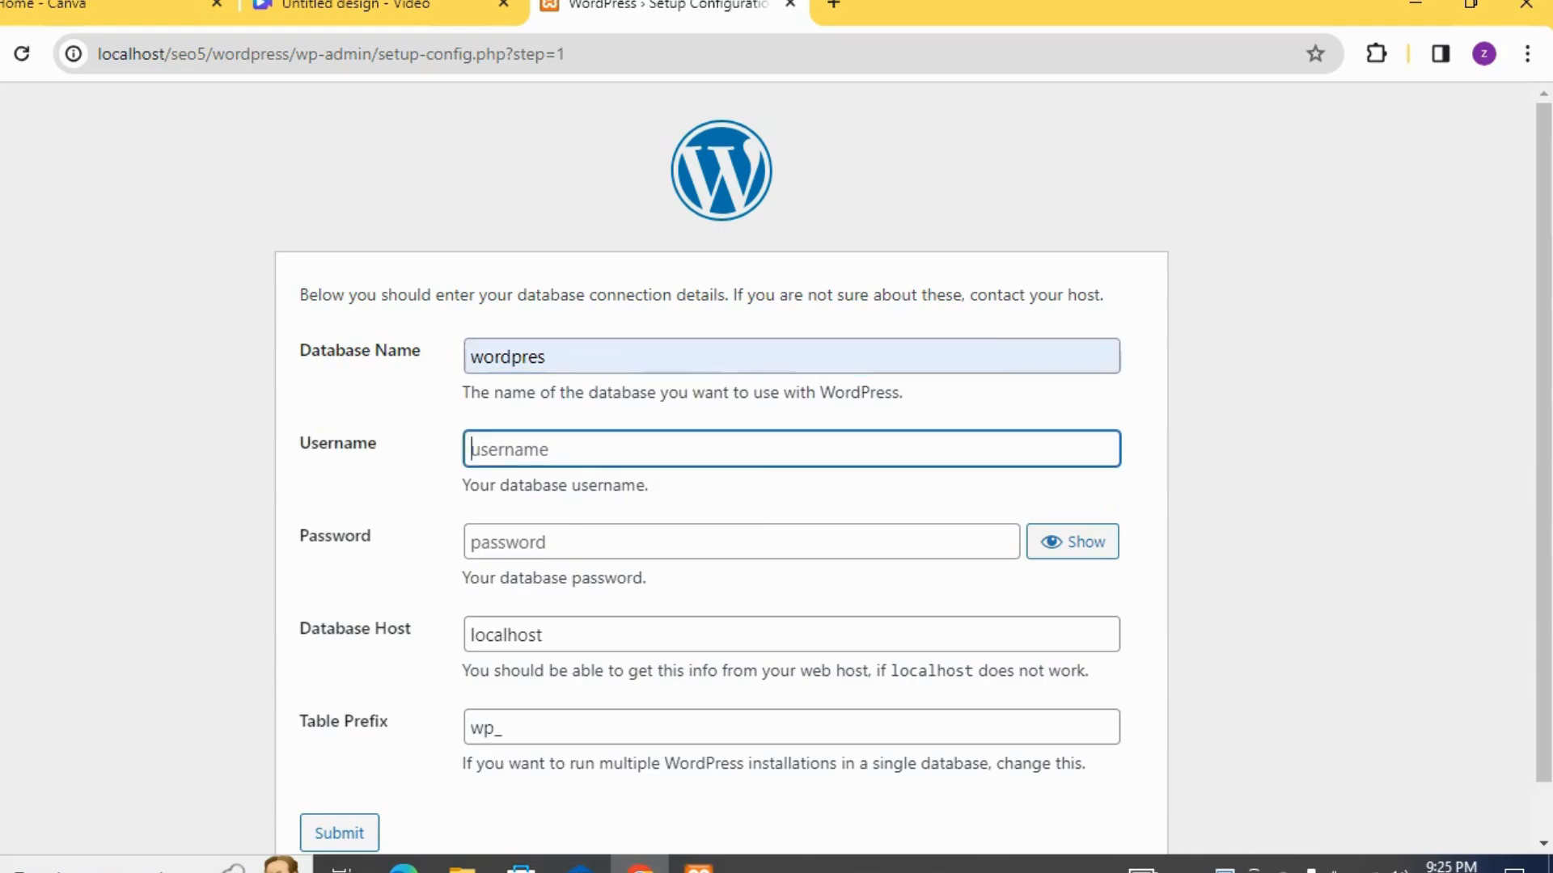
type("root5")
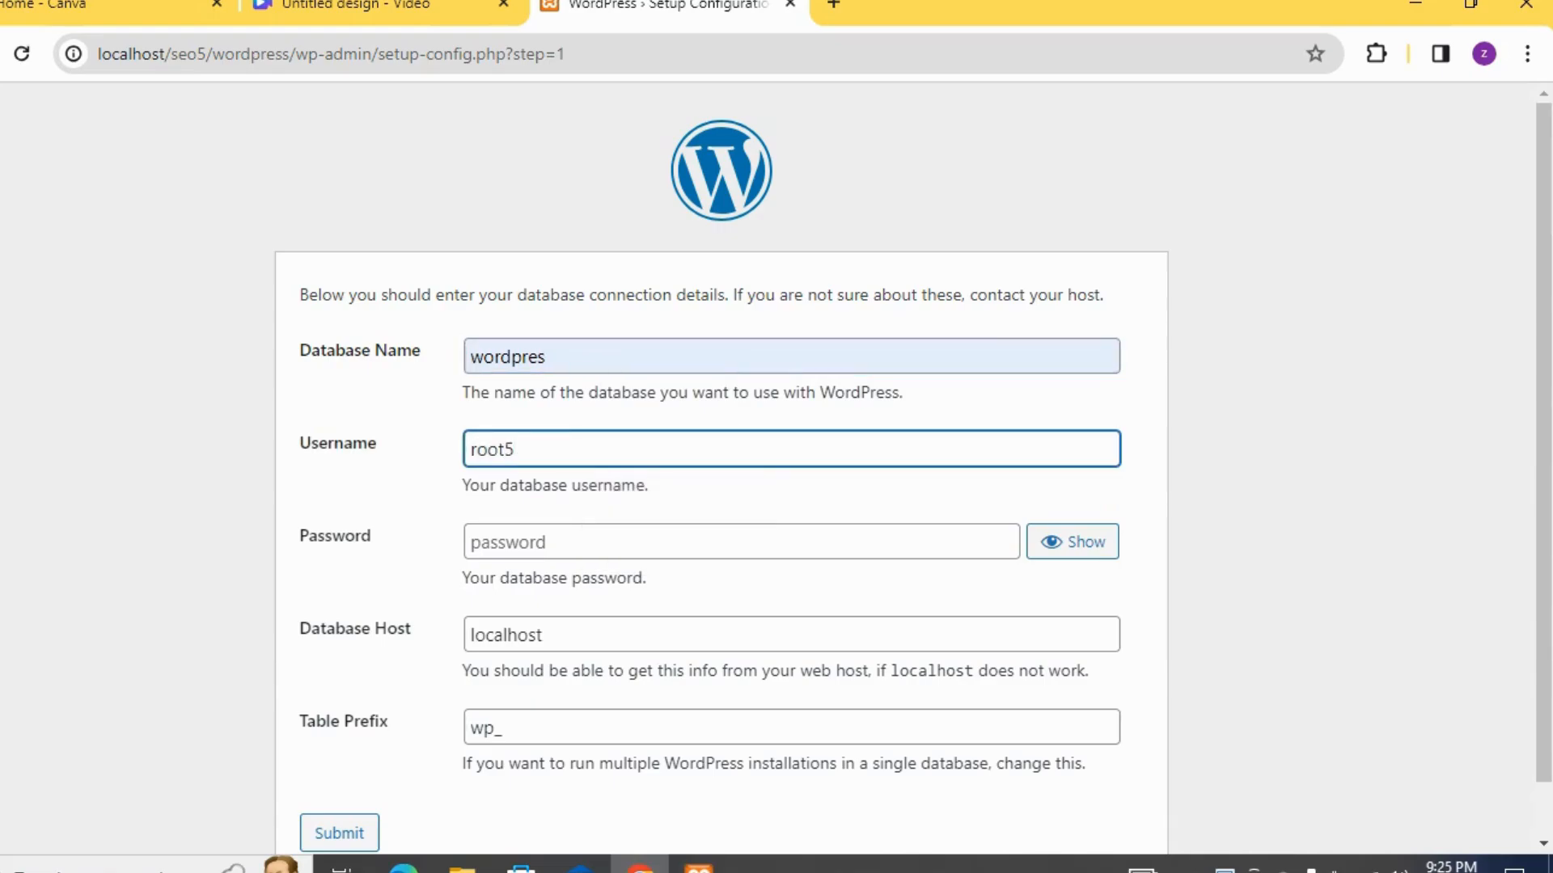
key("BackSpace")
left_click(340, 833)
left_click(391, 378)
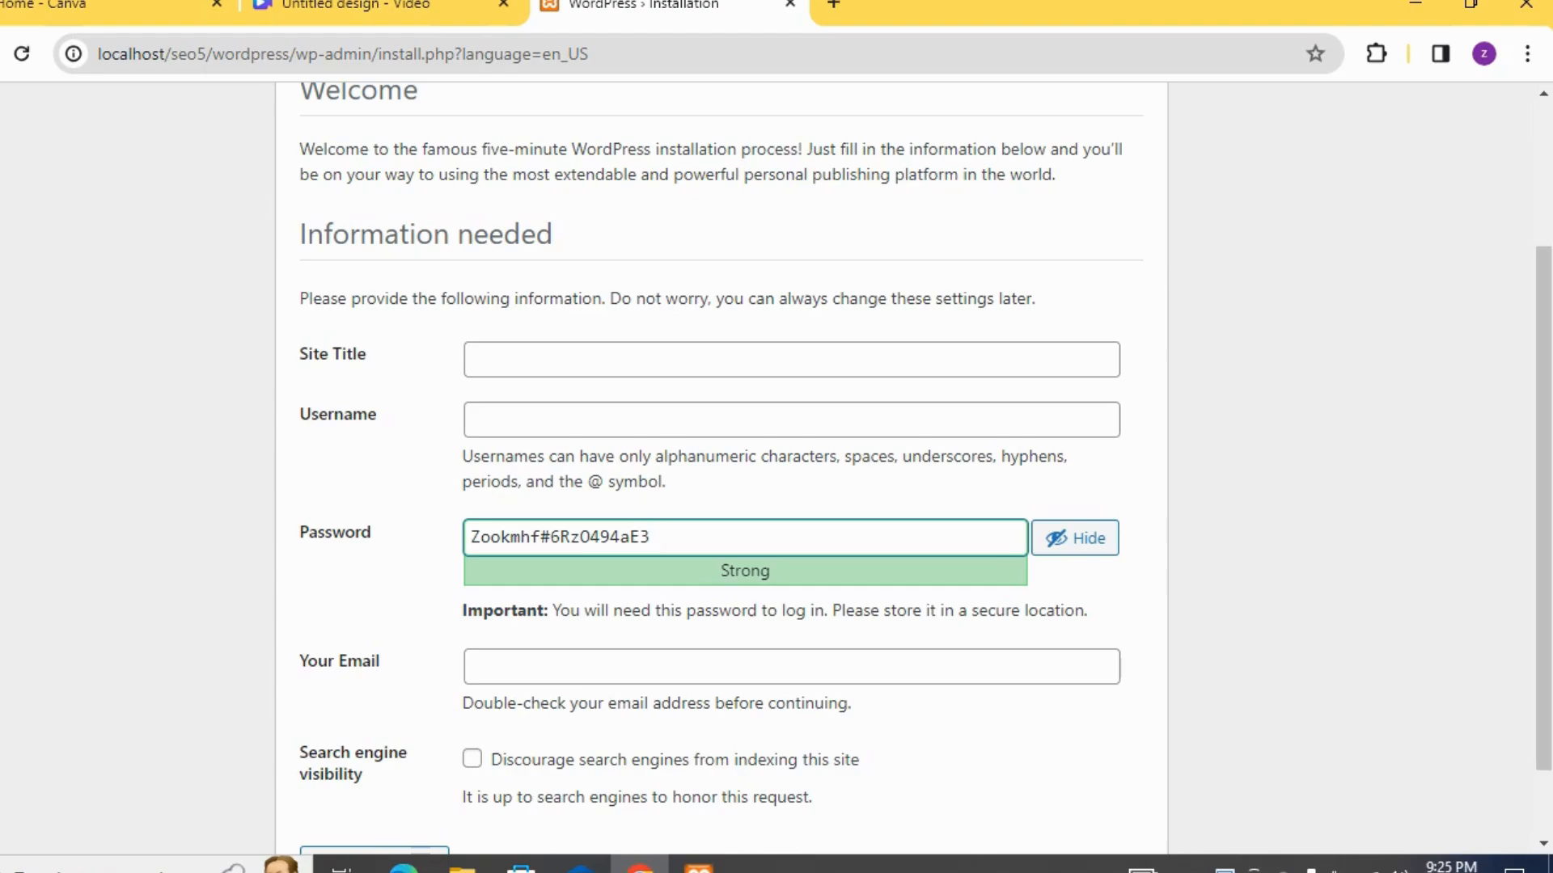
Set the site title to hellow world and the WordPress username to root
left_click(647, 360)
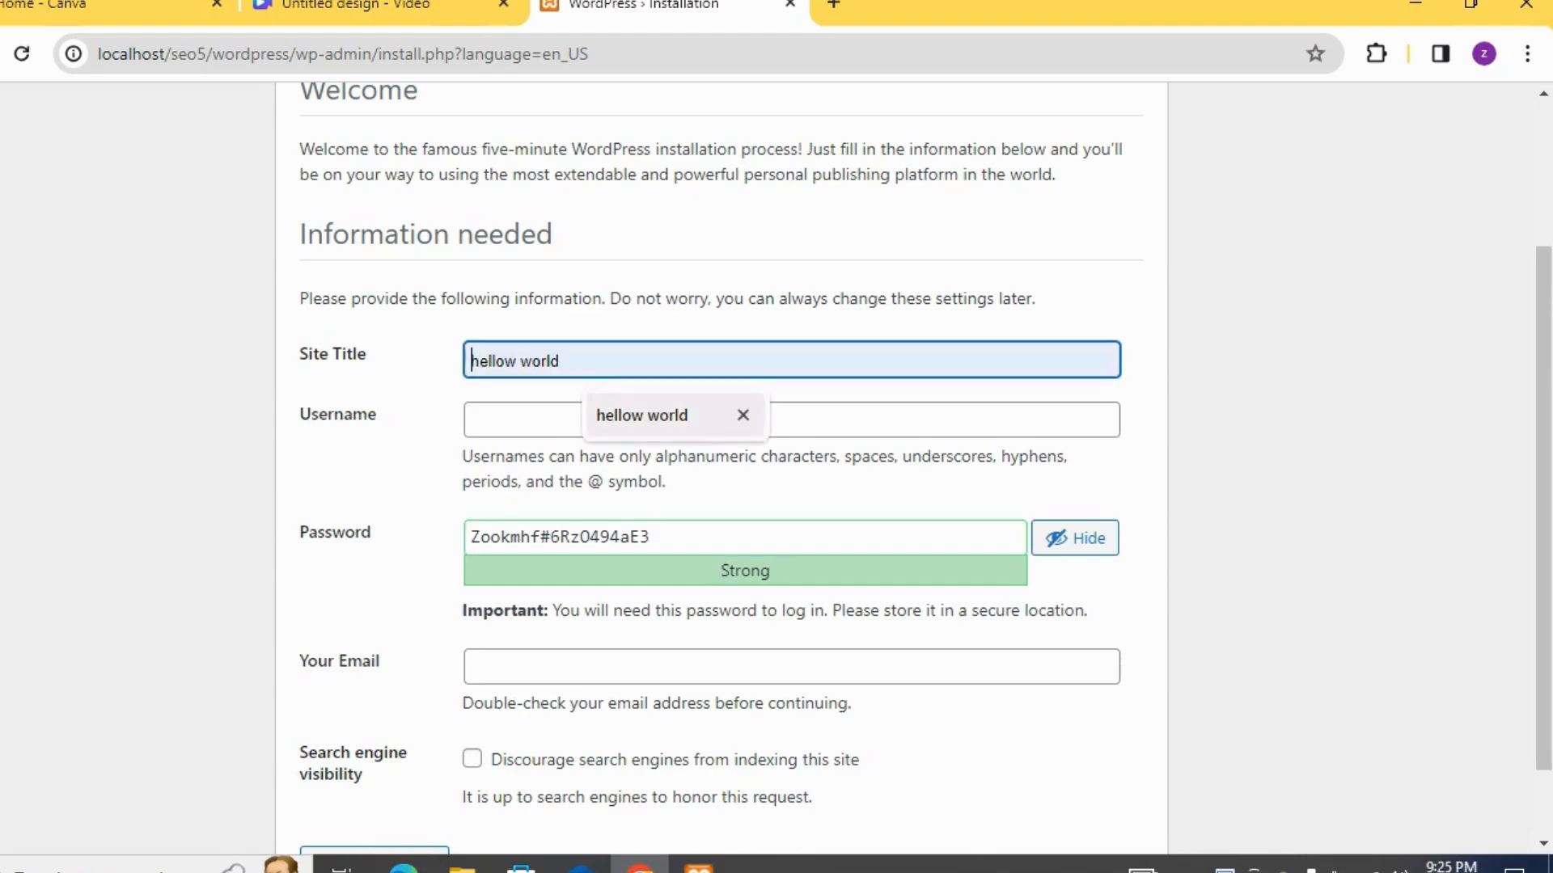
left_click(643, 416)
left_click(647, 419)
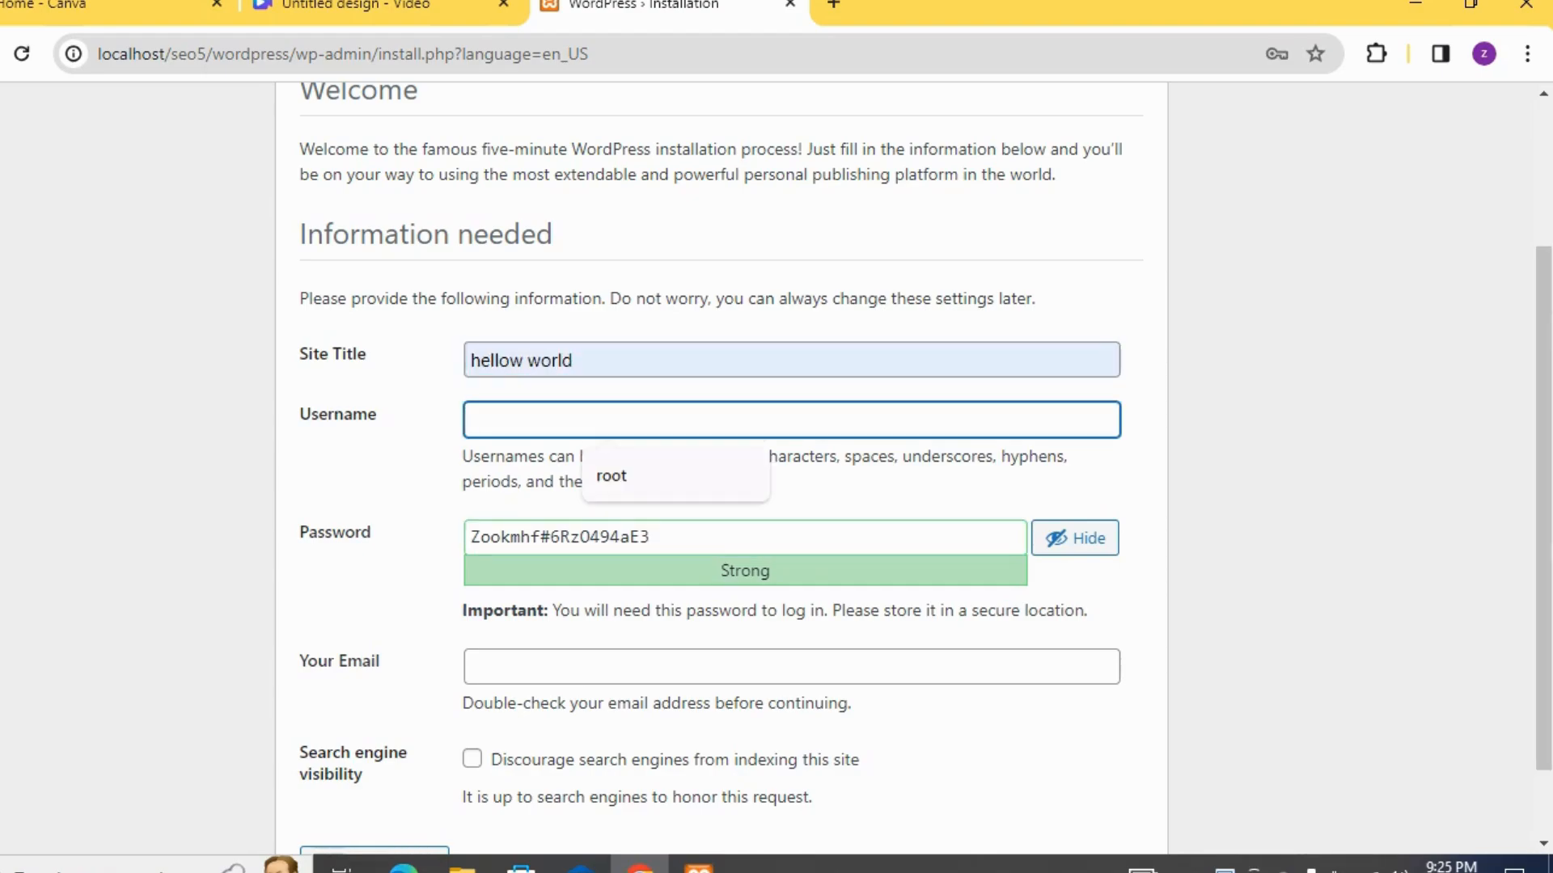
type("root")
Replace the suggested password with a custom account password and confirm the use of a weak password
left_click(651, 538)
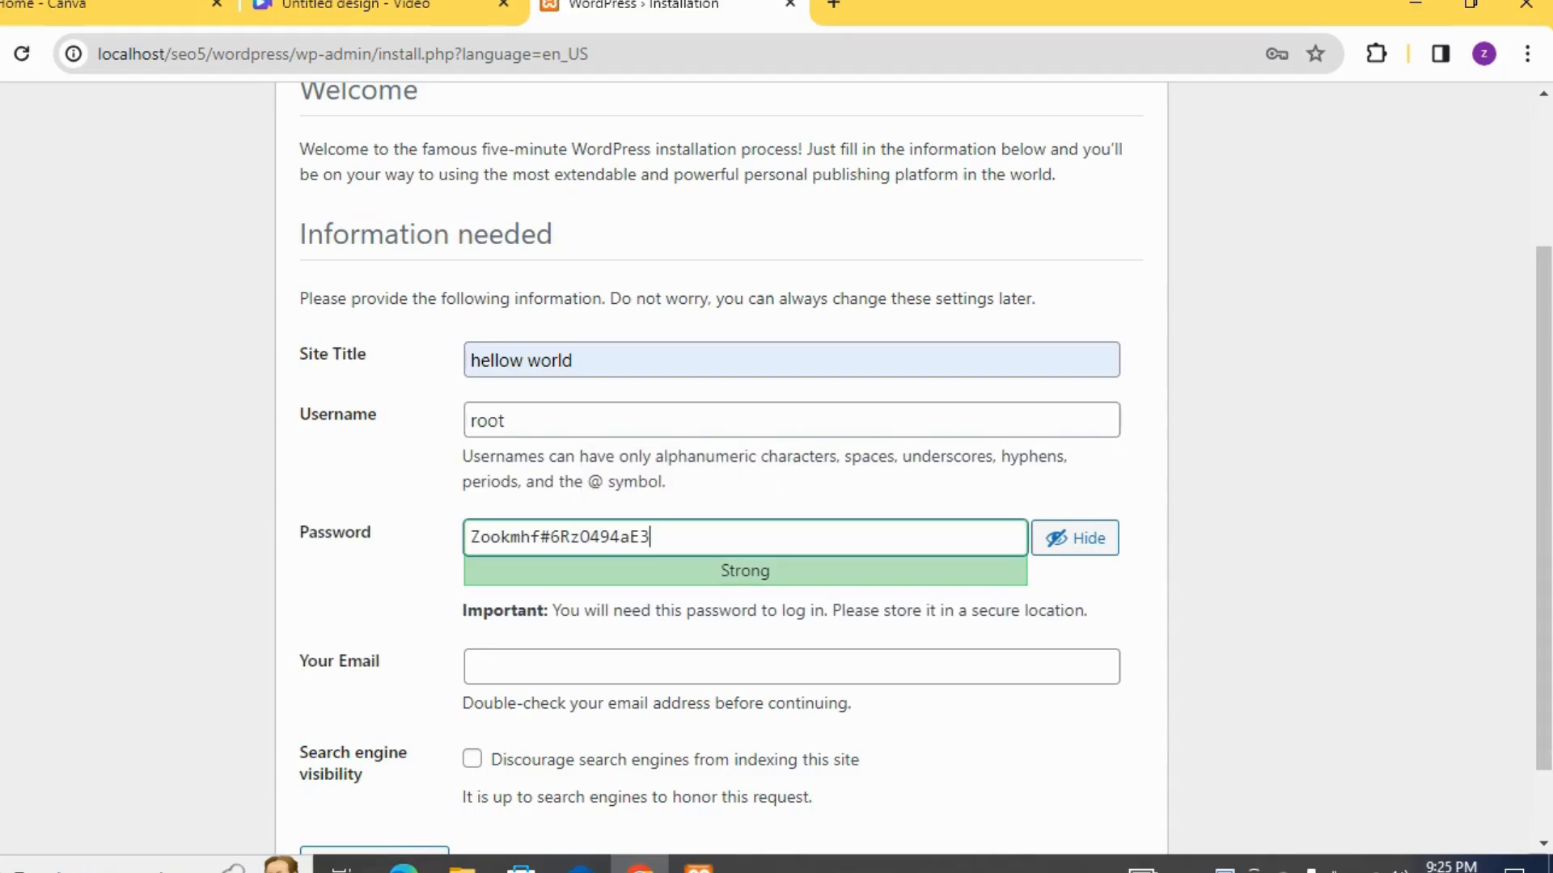
key("ctrl+a")
key("BackSpace")
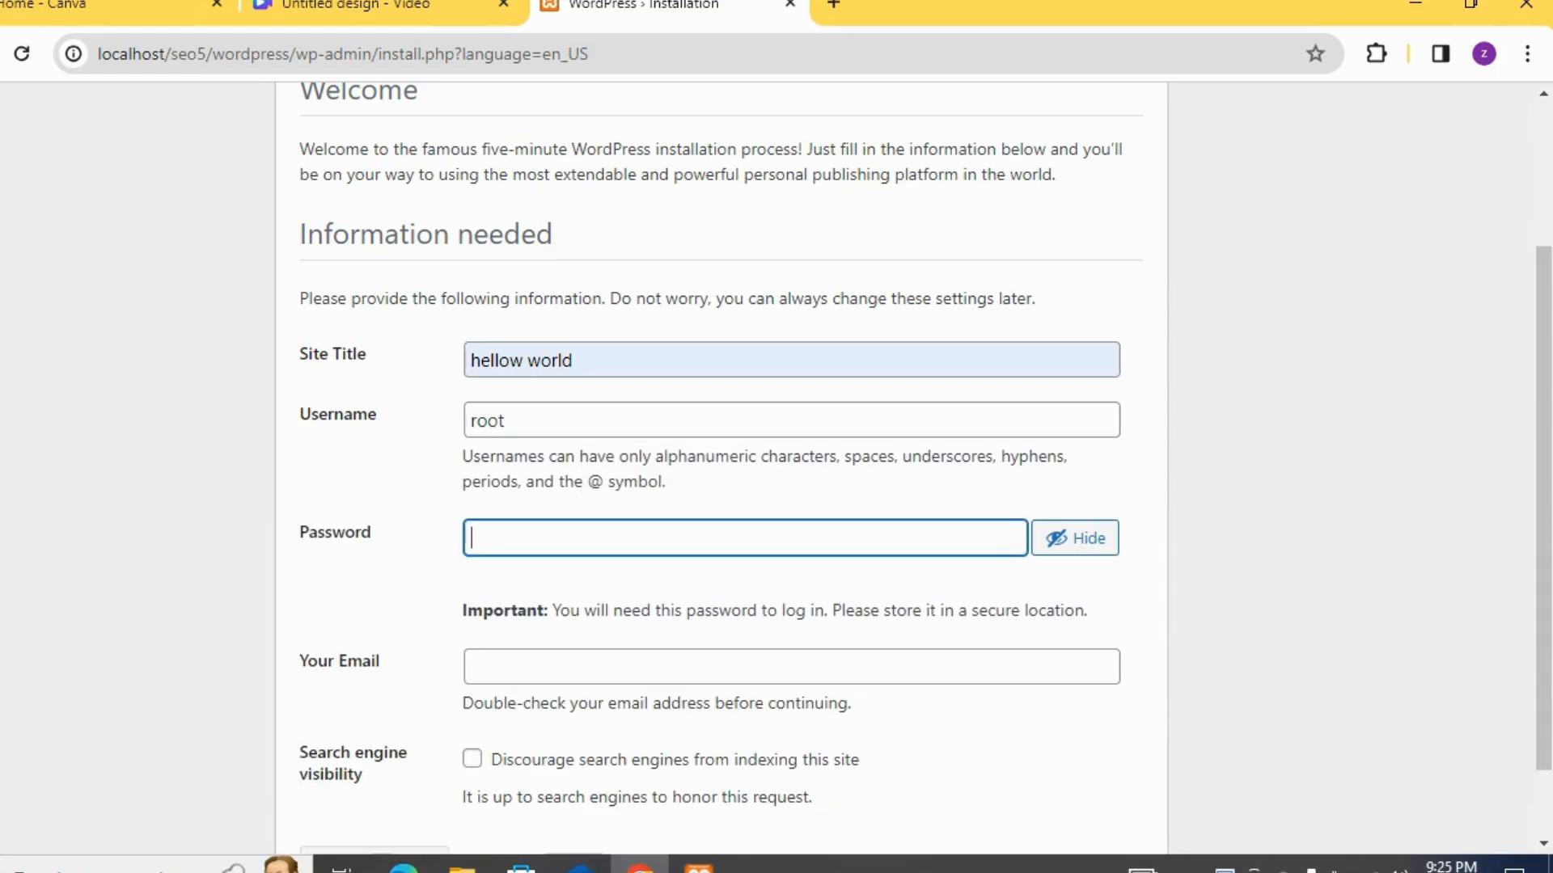
type("12345")
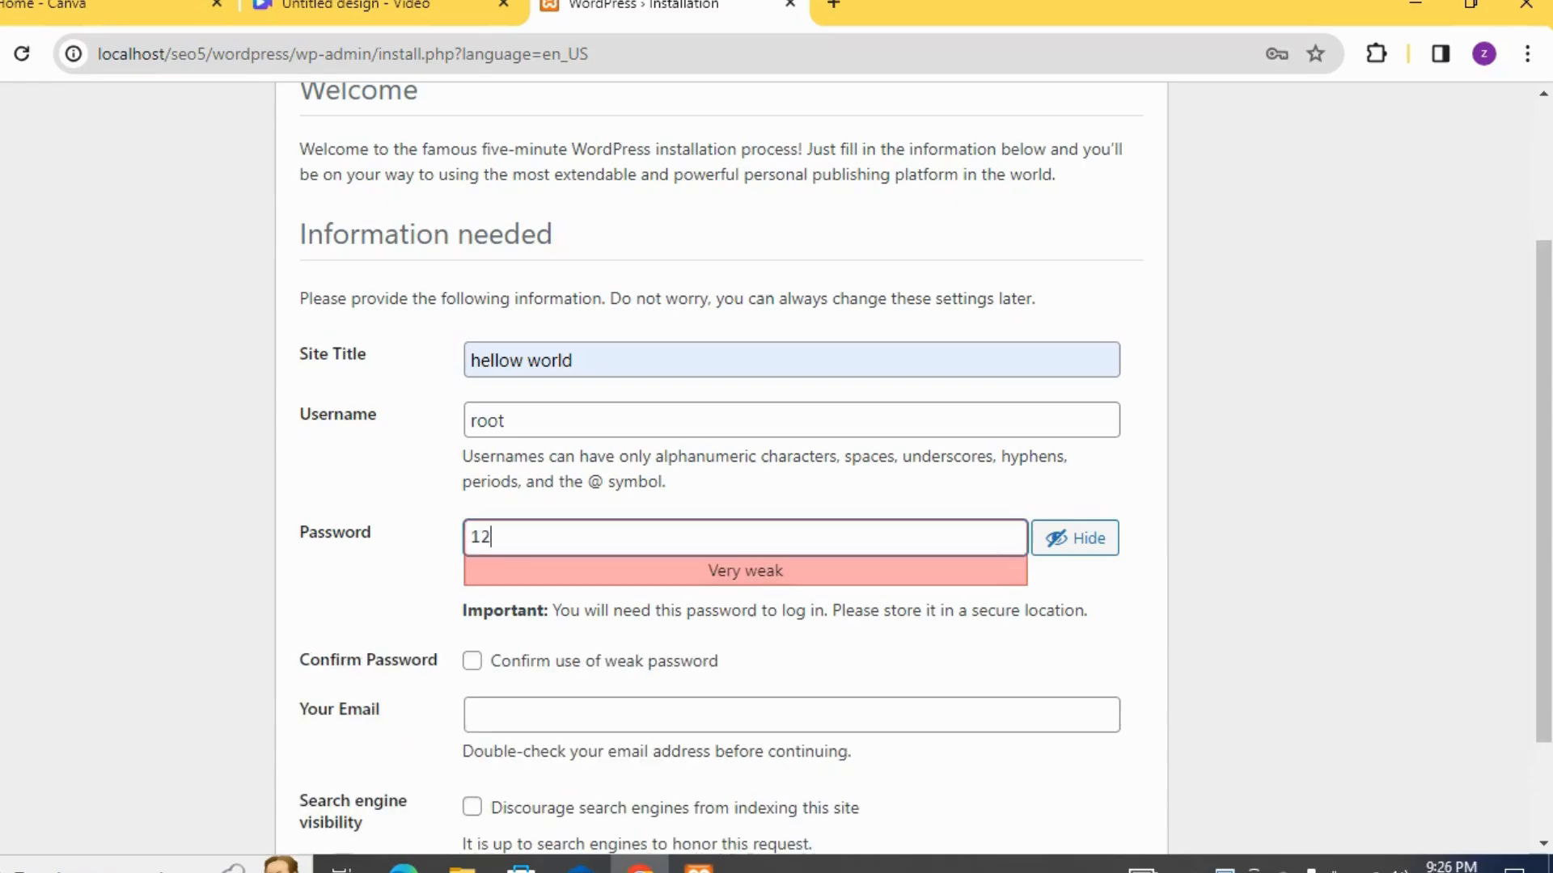
type("678")
Fill in the administrator's e-mail, install WordPress, and continue to the login page
type("9")
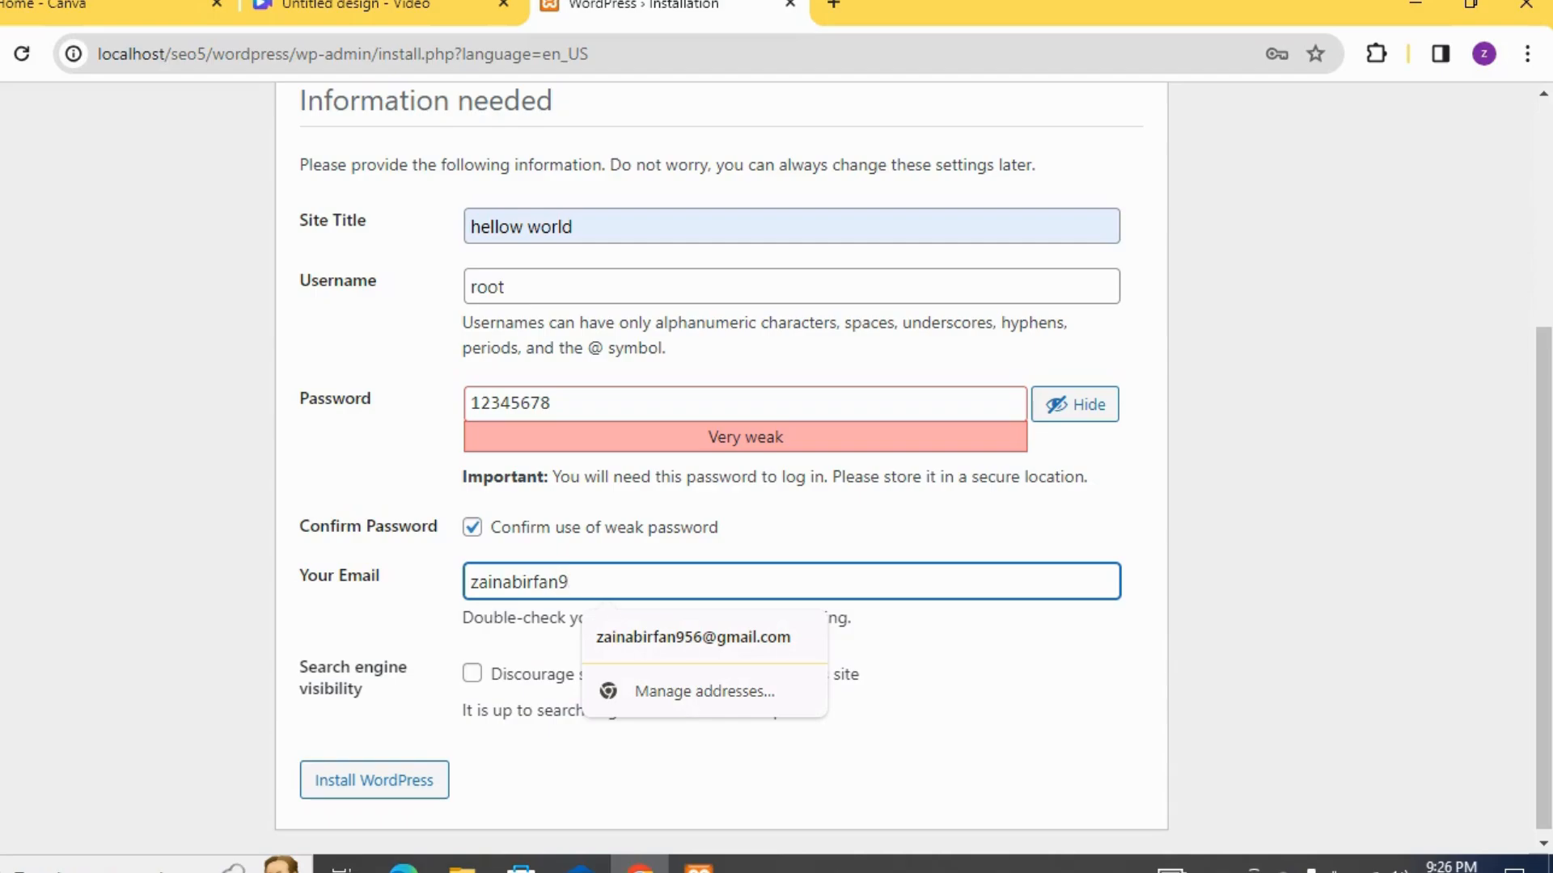
type("56")
key("Down")
key("Return")
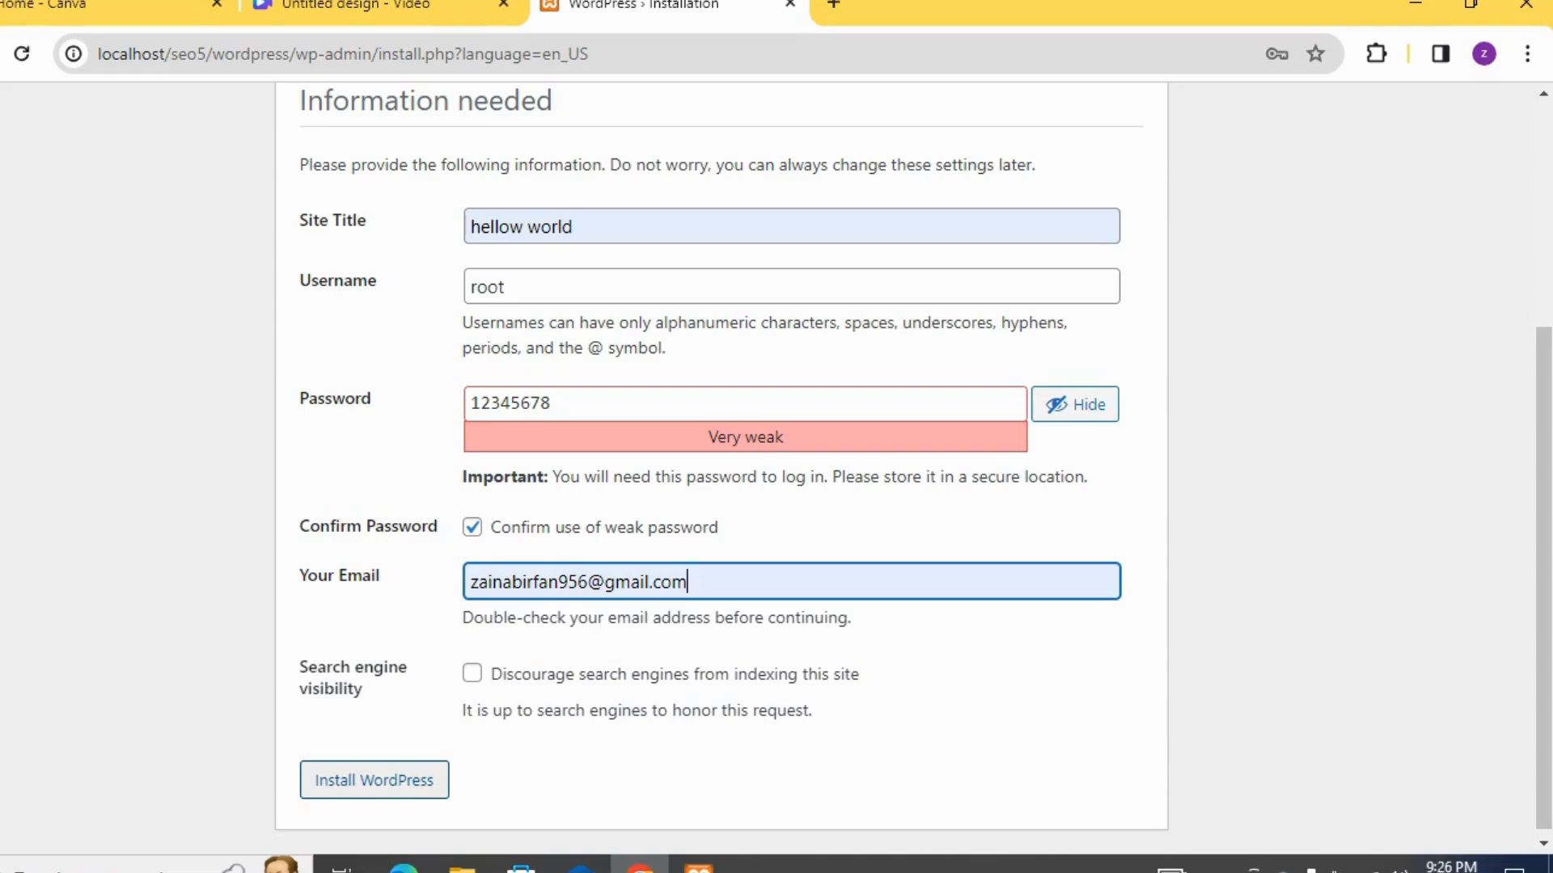
key("Return")
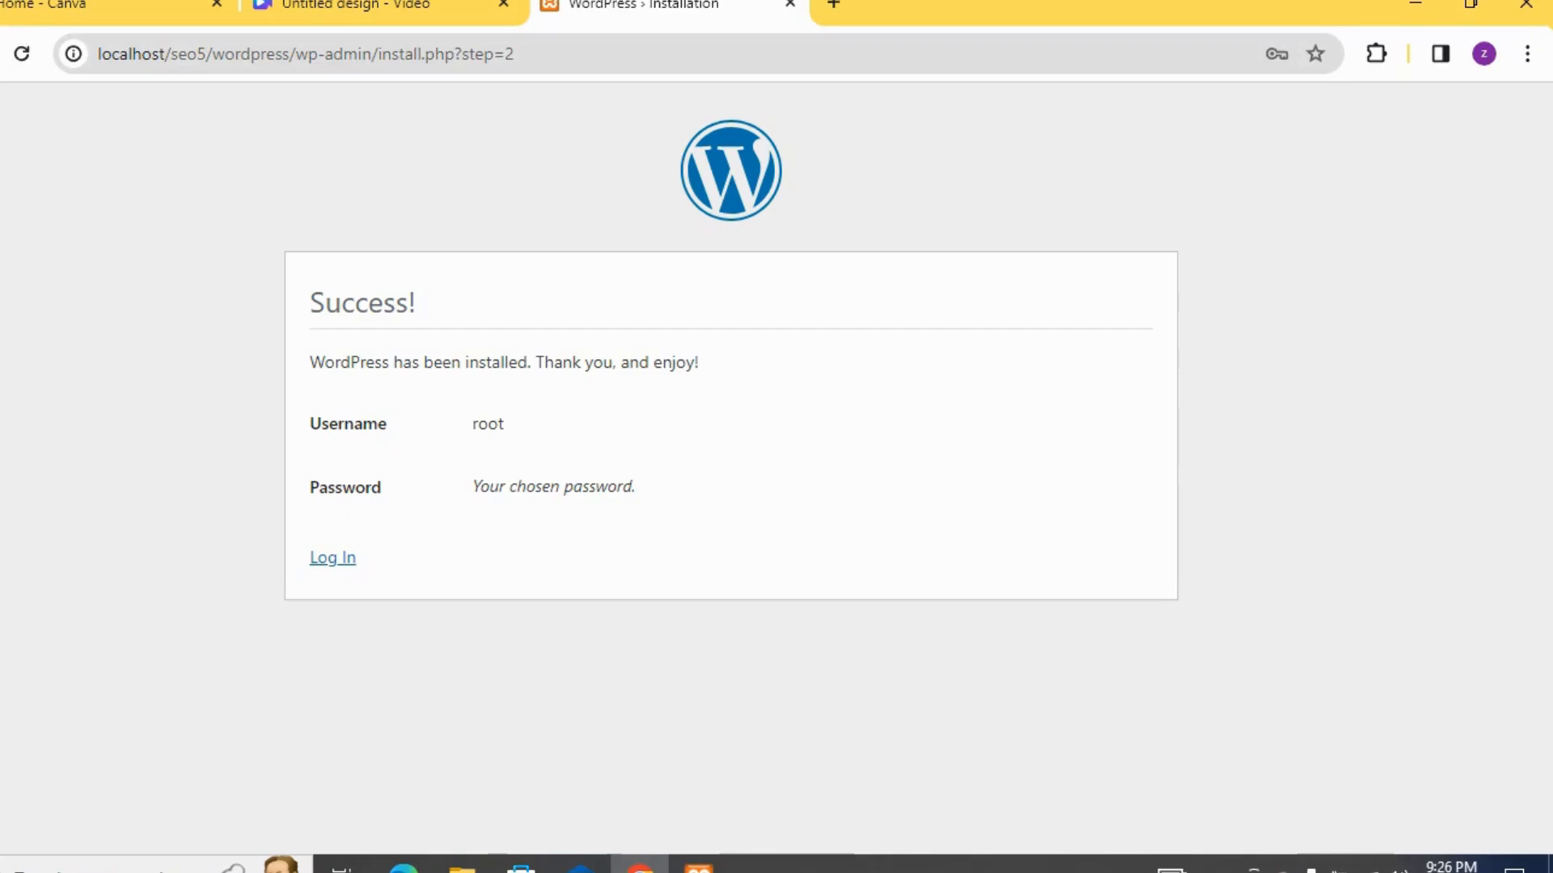
left_click(332, 558)
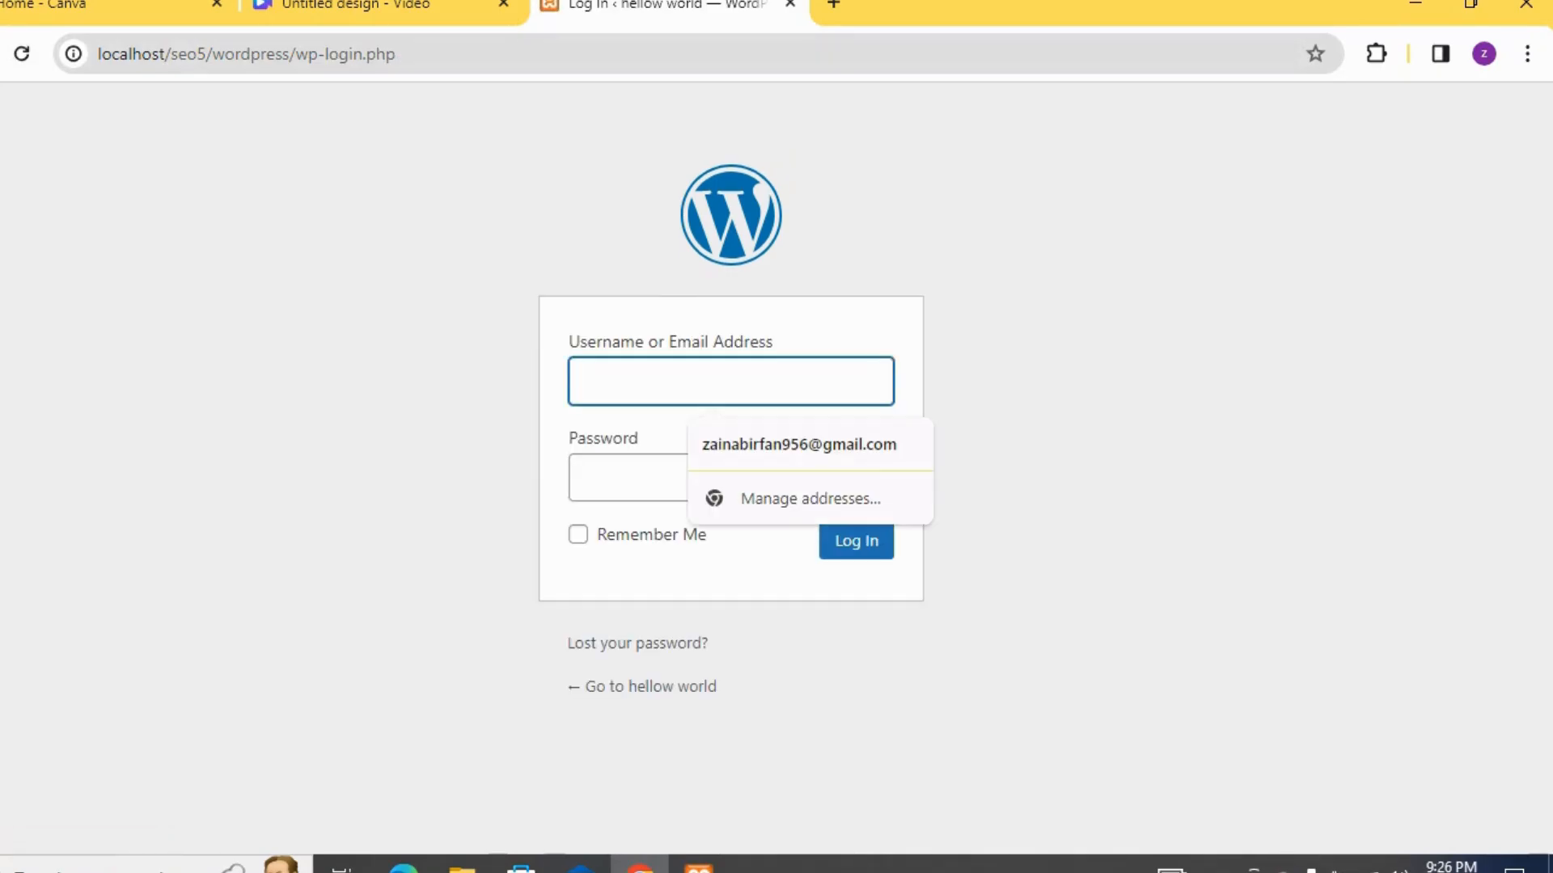
Log in to WordPress with the username root and the account password
type("roo")
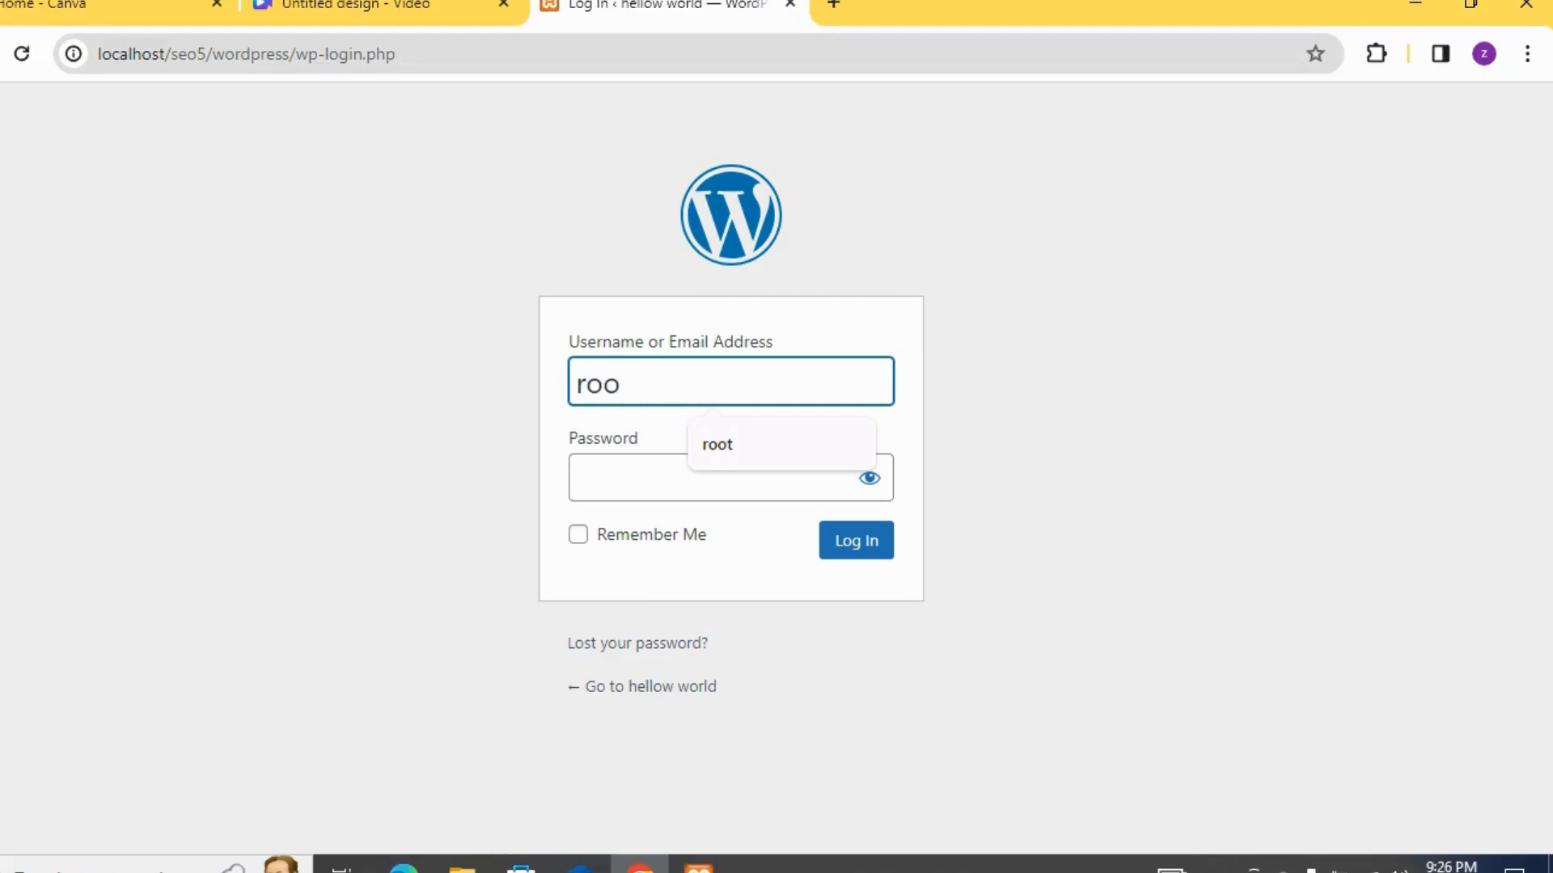
type("t")
key("Tab")
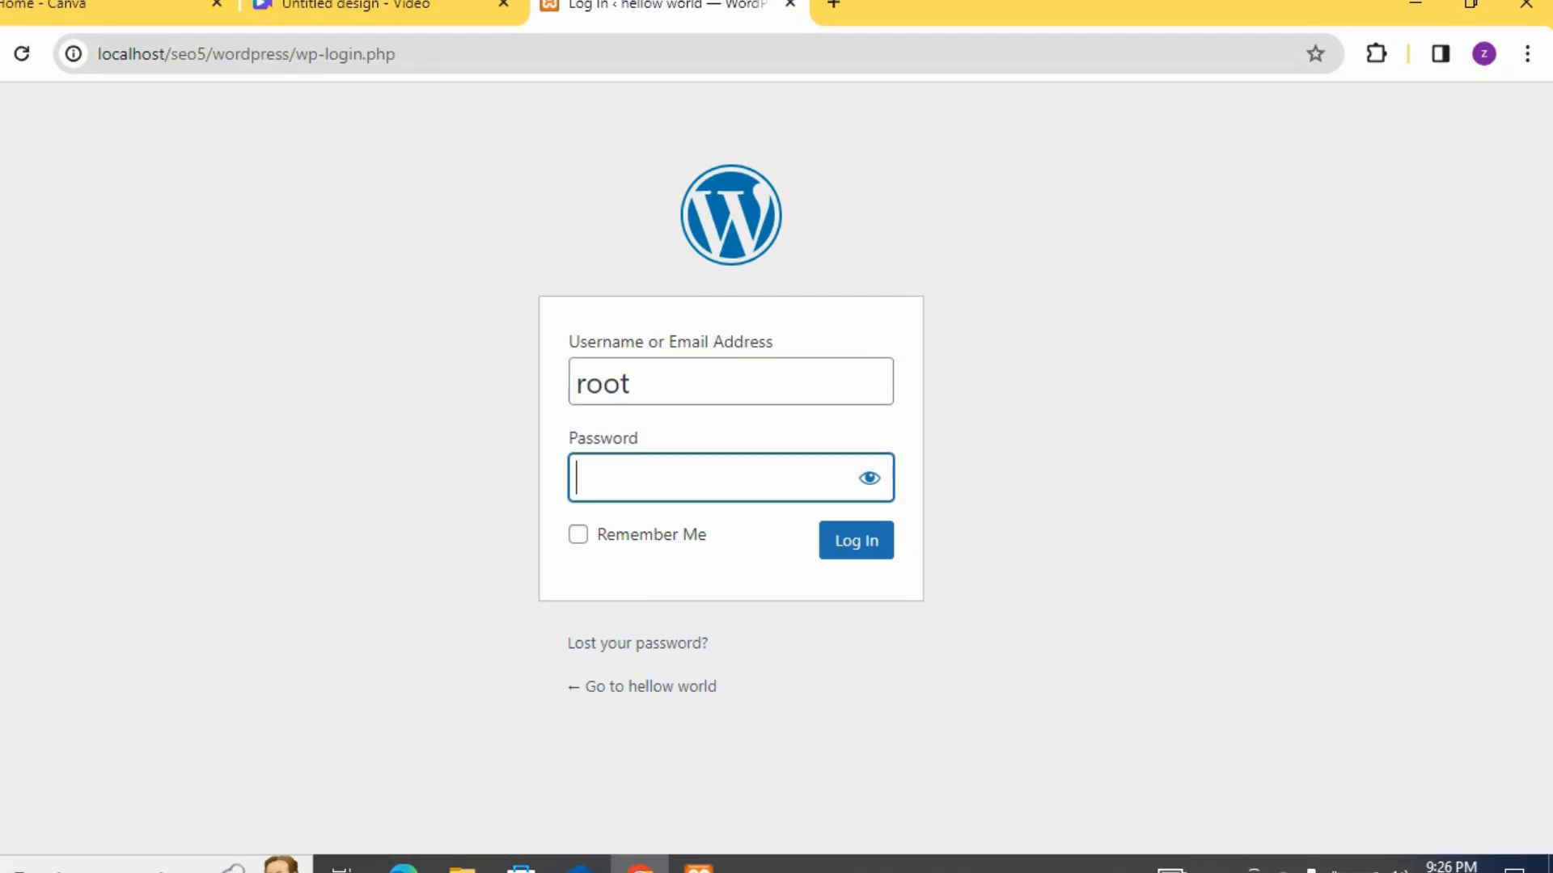
type("••••••••")
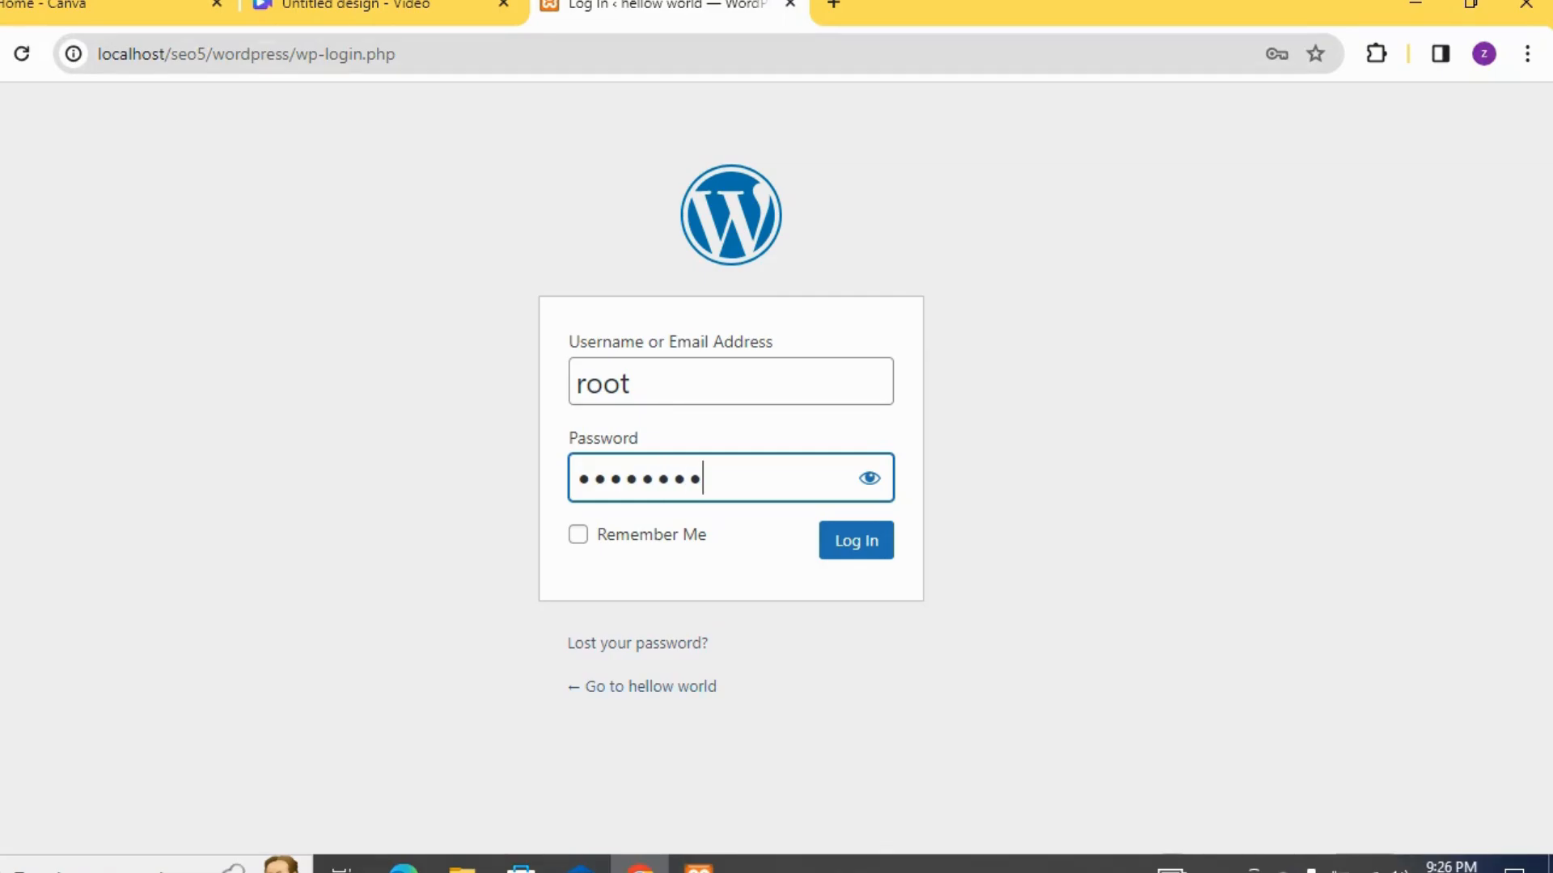
left_click(857, 540)
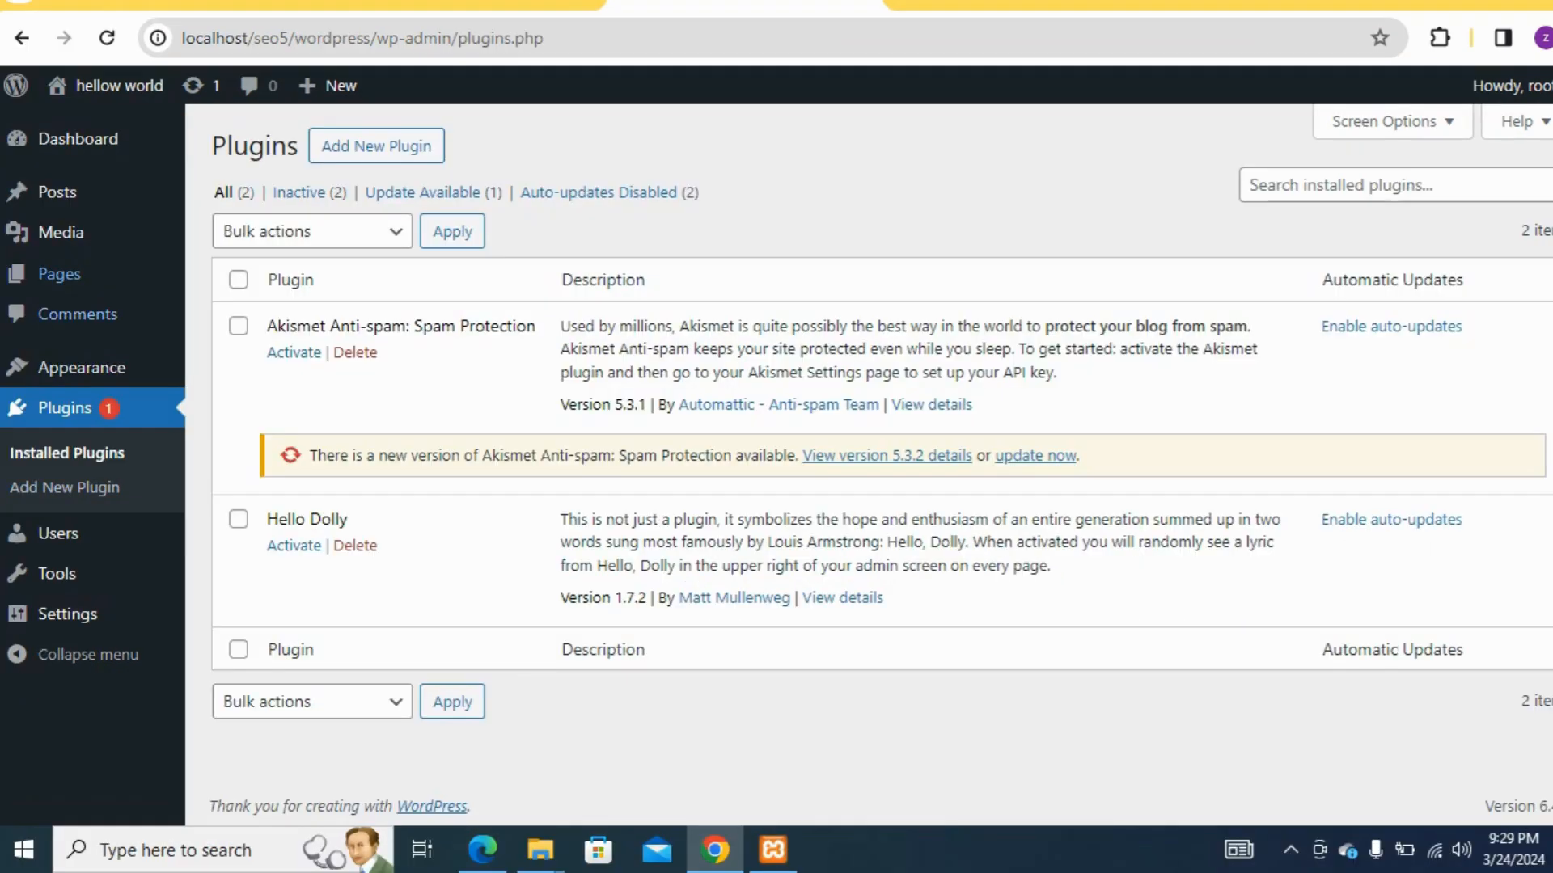
Look over the installed themes in the WordPress dashboard and open the Pages section
mouse_move(56, 434)
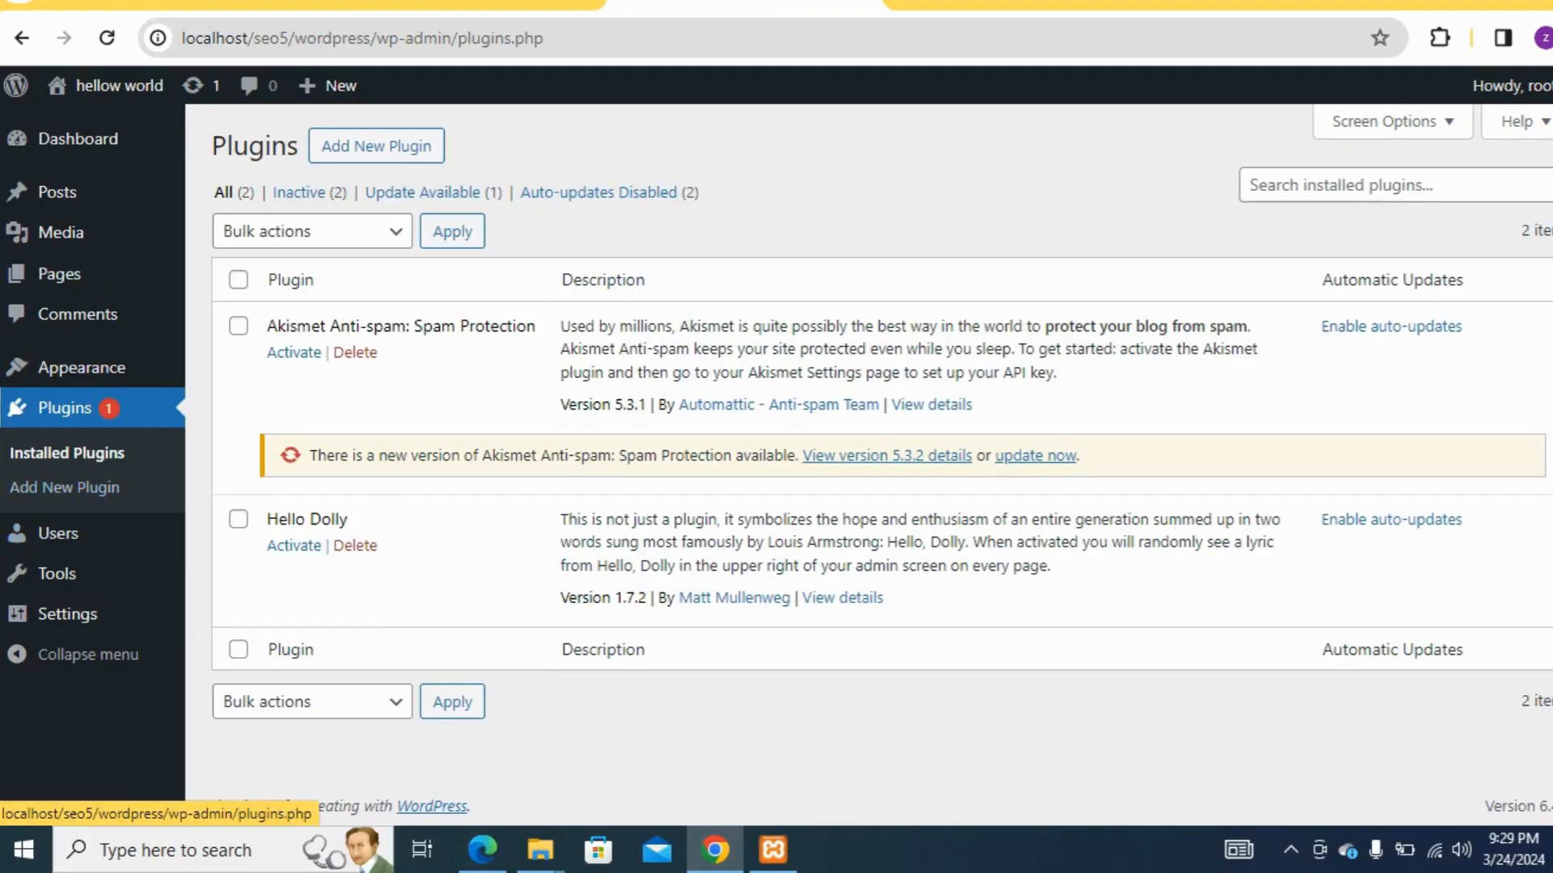
mouse_move(81, 368)
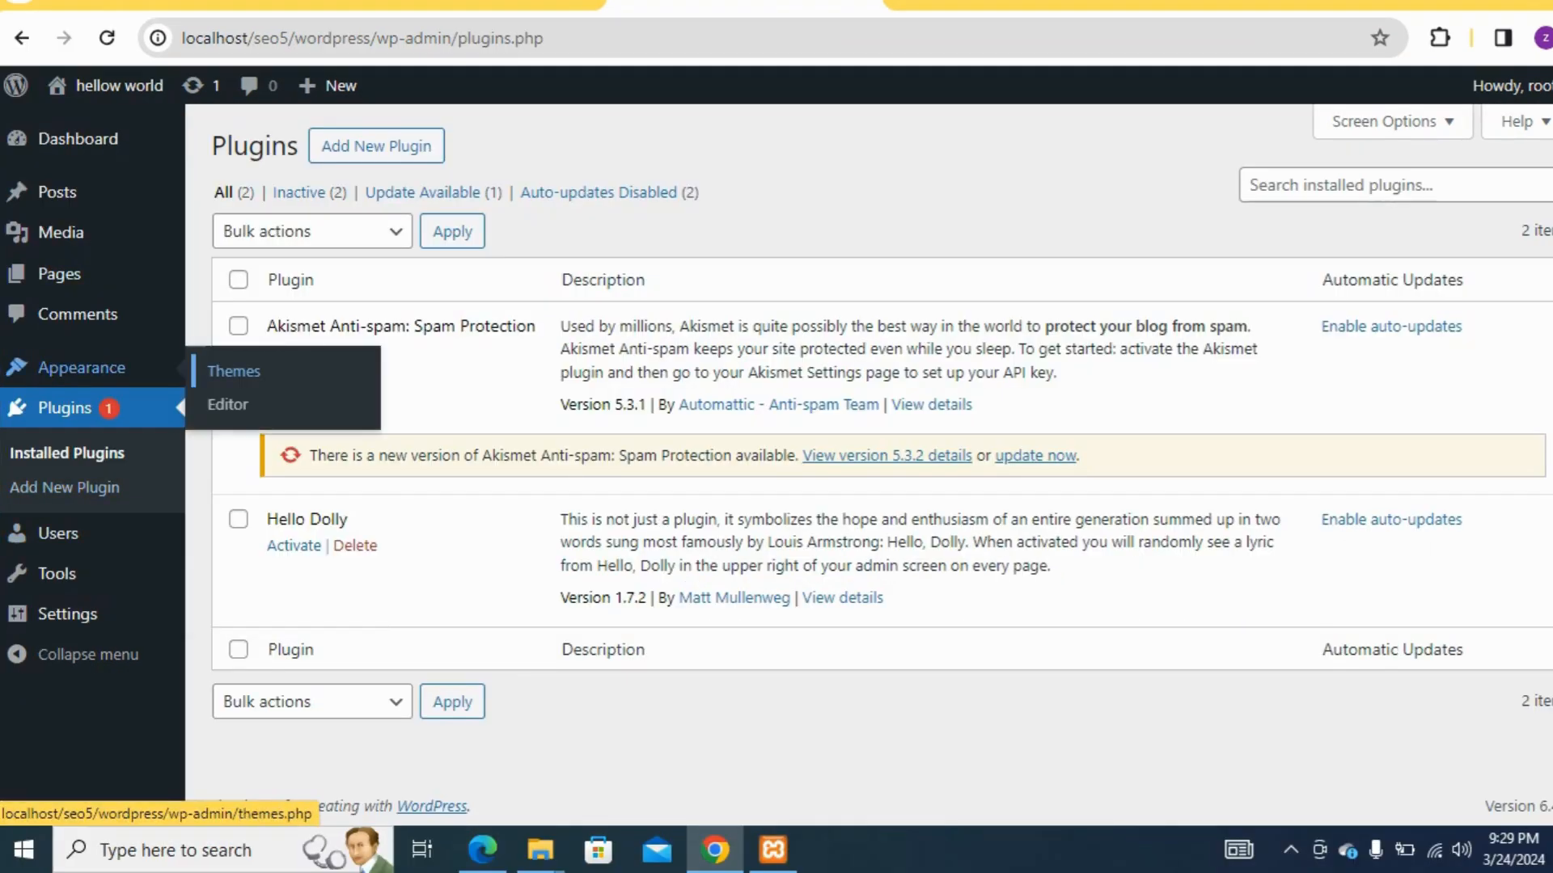
left_click(234, 371)
left_click(22, 38)
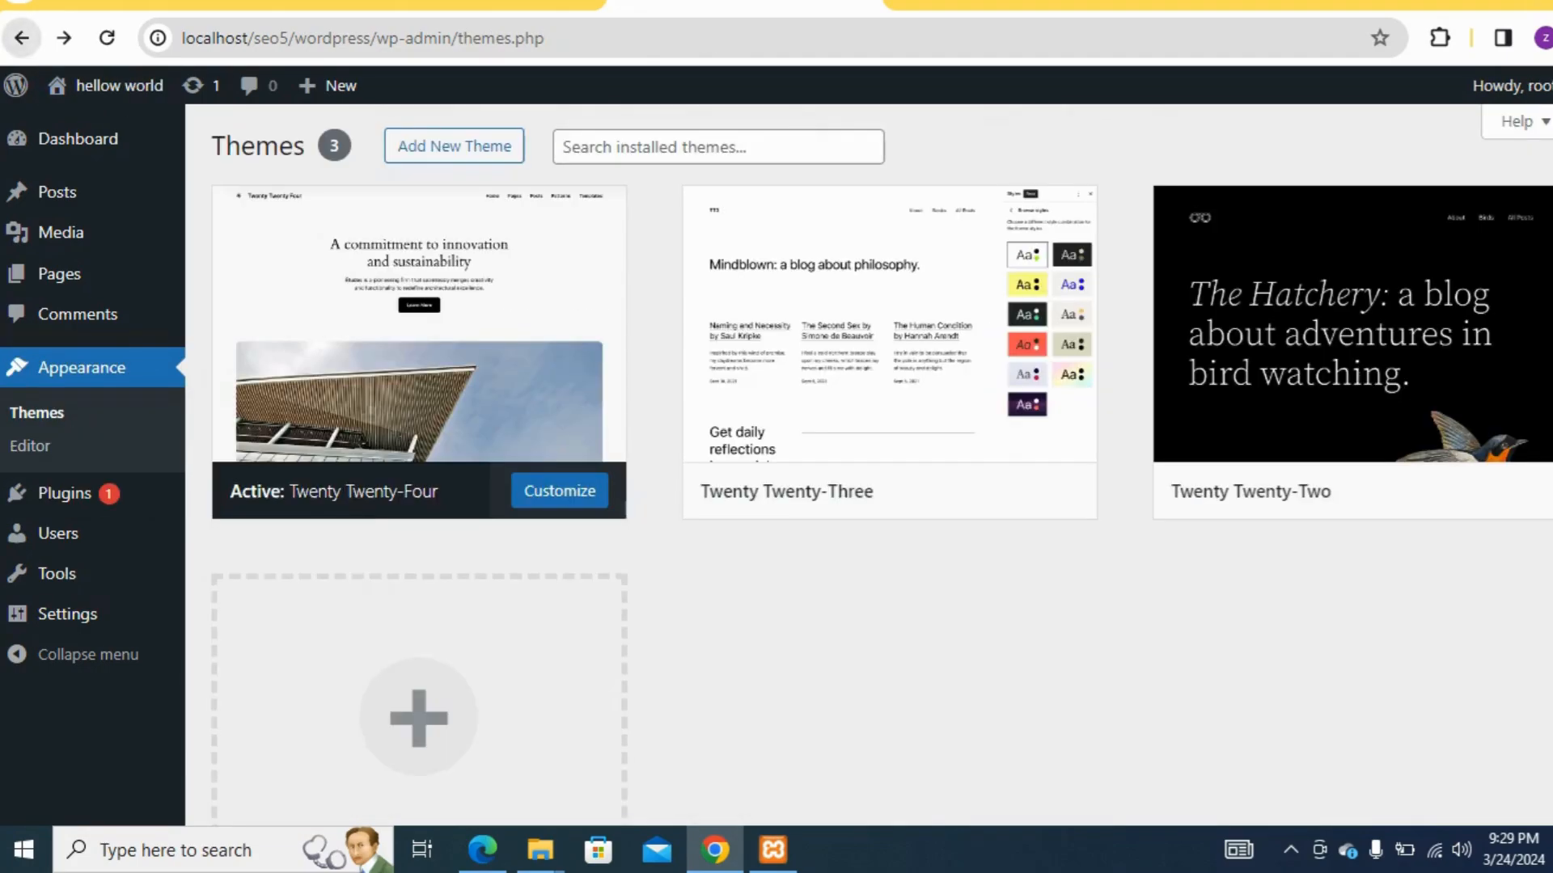
mouse_move(58, 534)
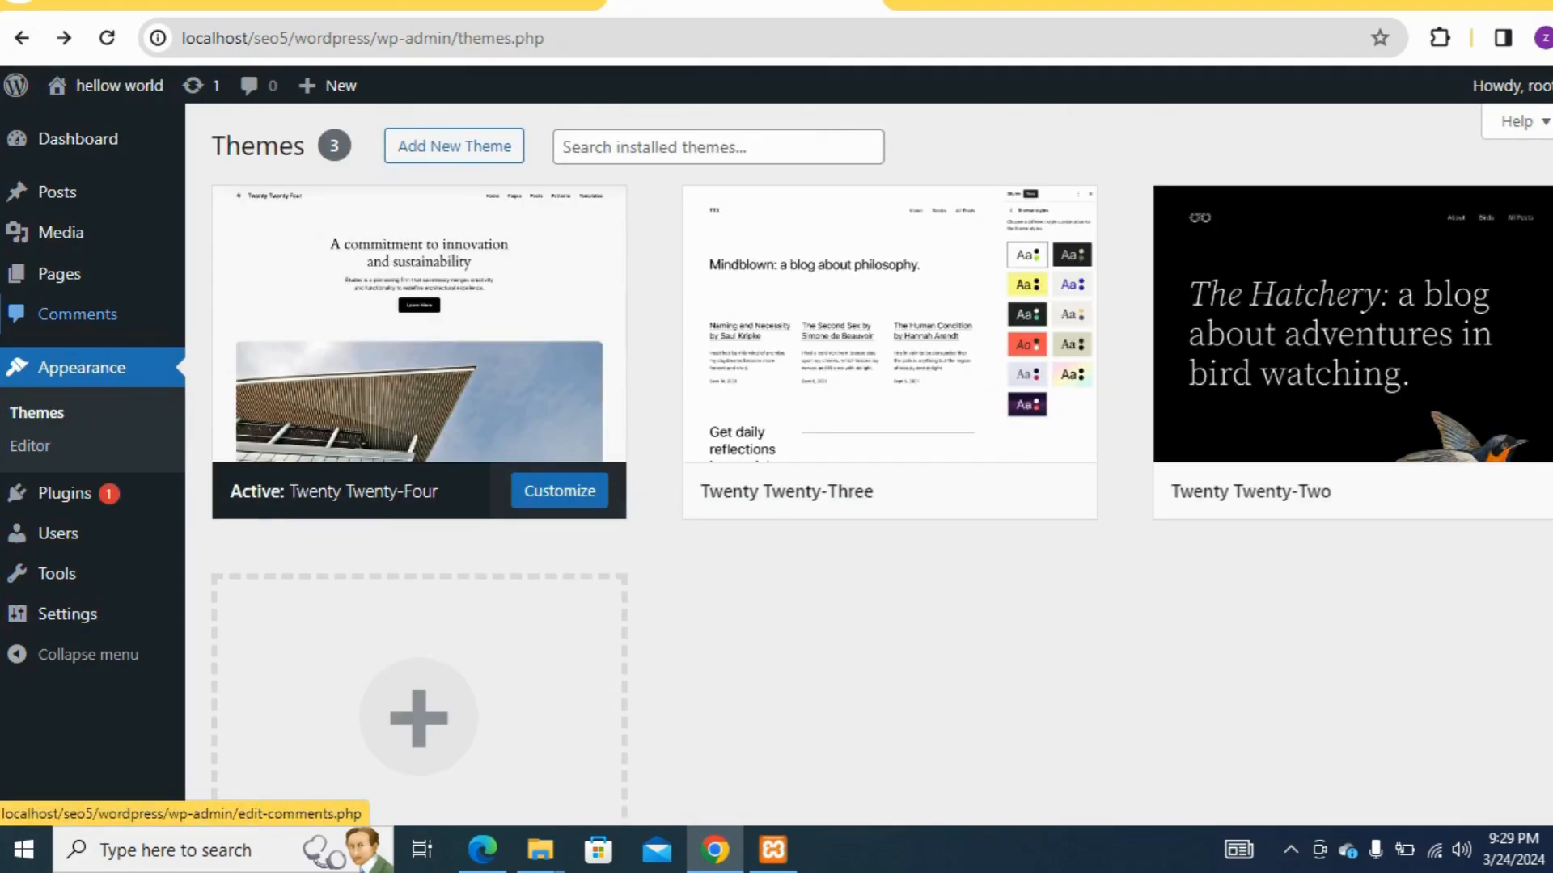
left_click(57, 273)
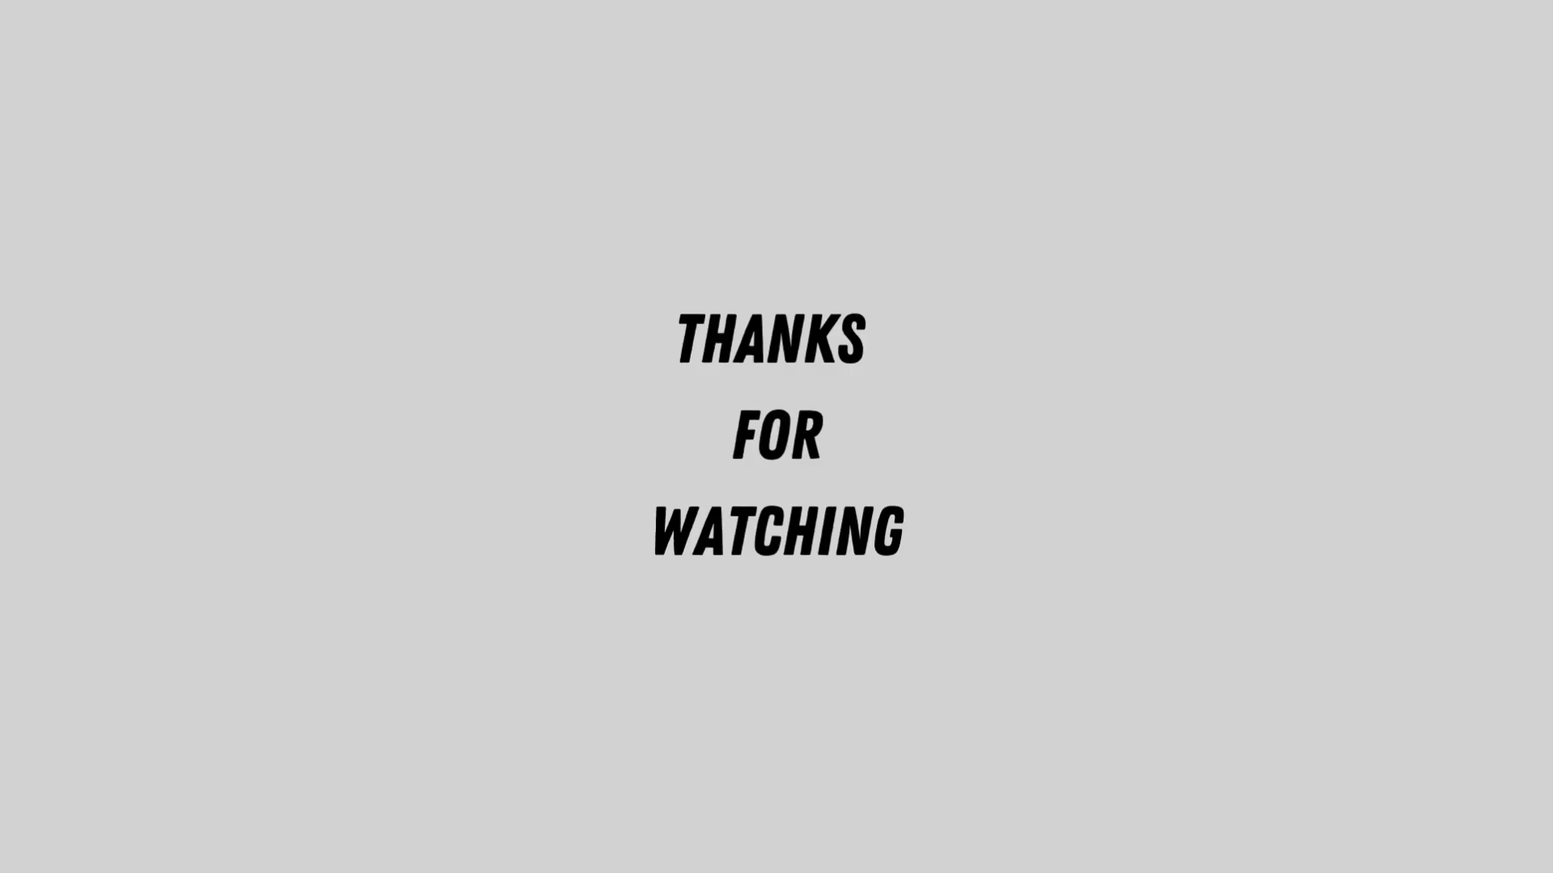